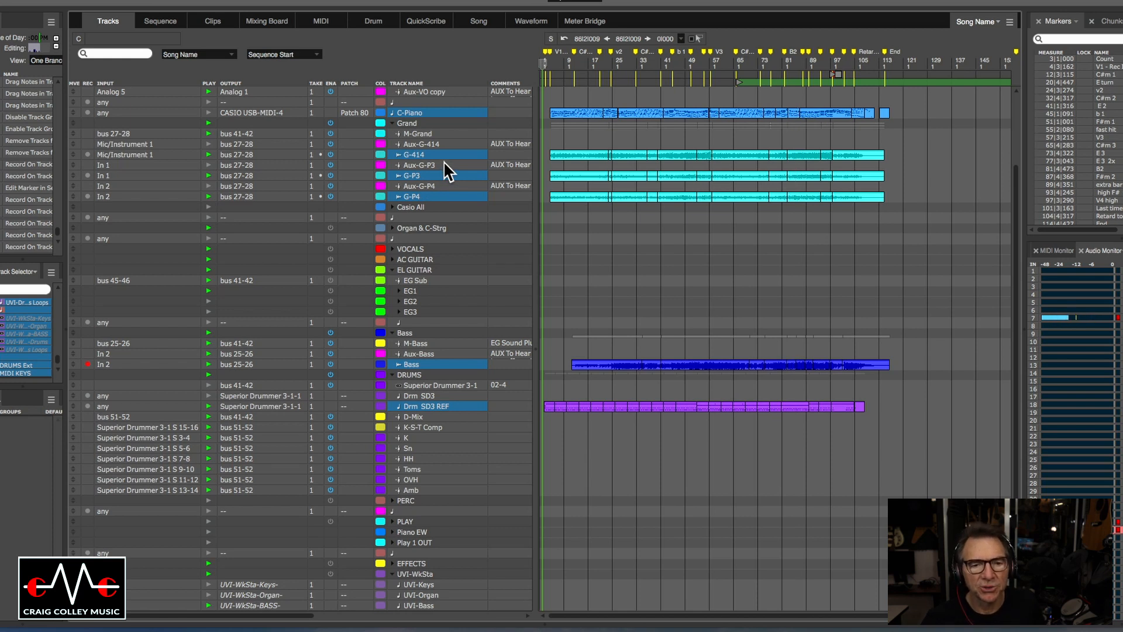
Expand the VOCALS track folder to view its tracks and collapse it again
click(393, 249)
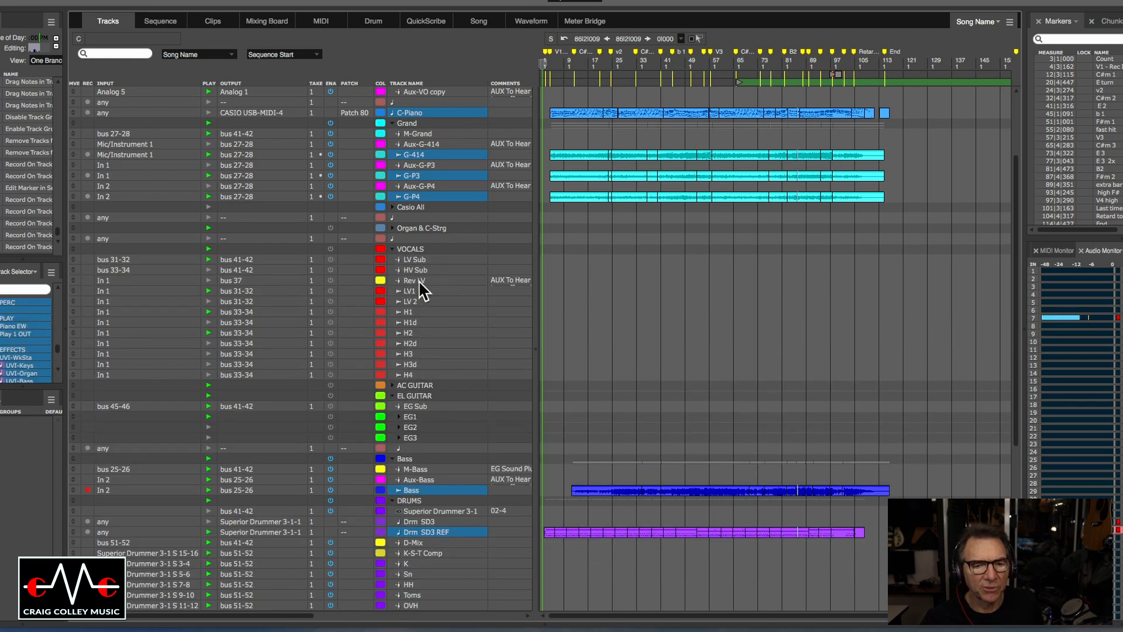
click(393, 249)
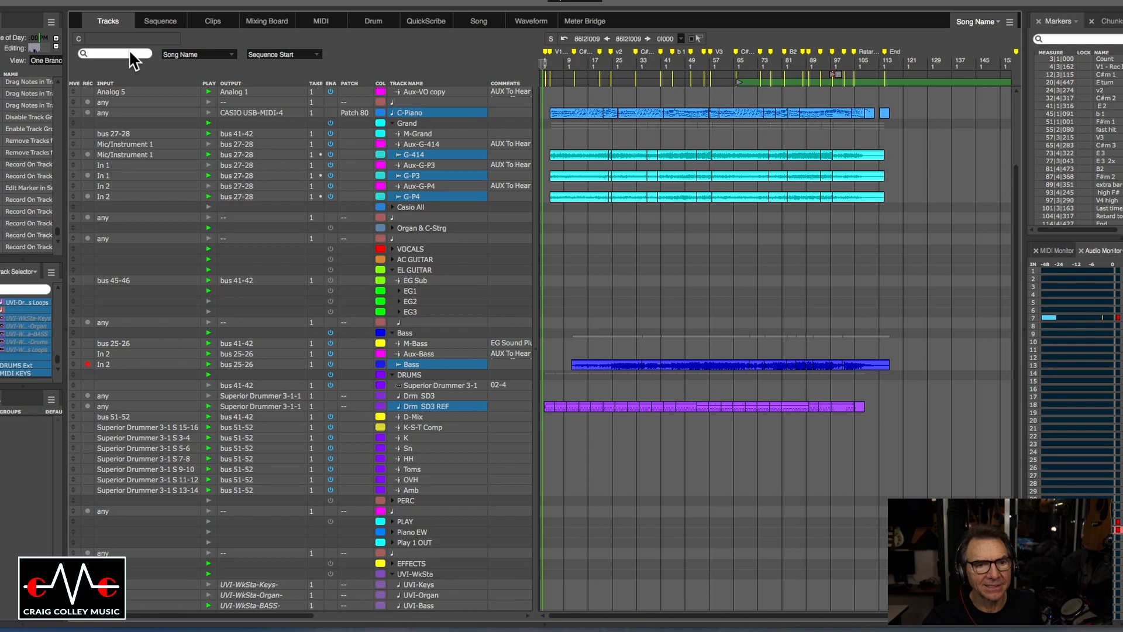
Show the Sequence view, close the automation lane under the Bass track and enlarge the Bass track's height
click(154, 25)
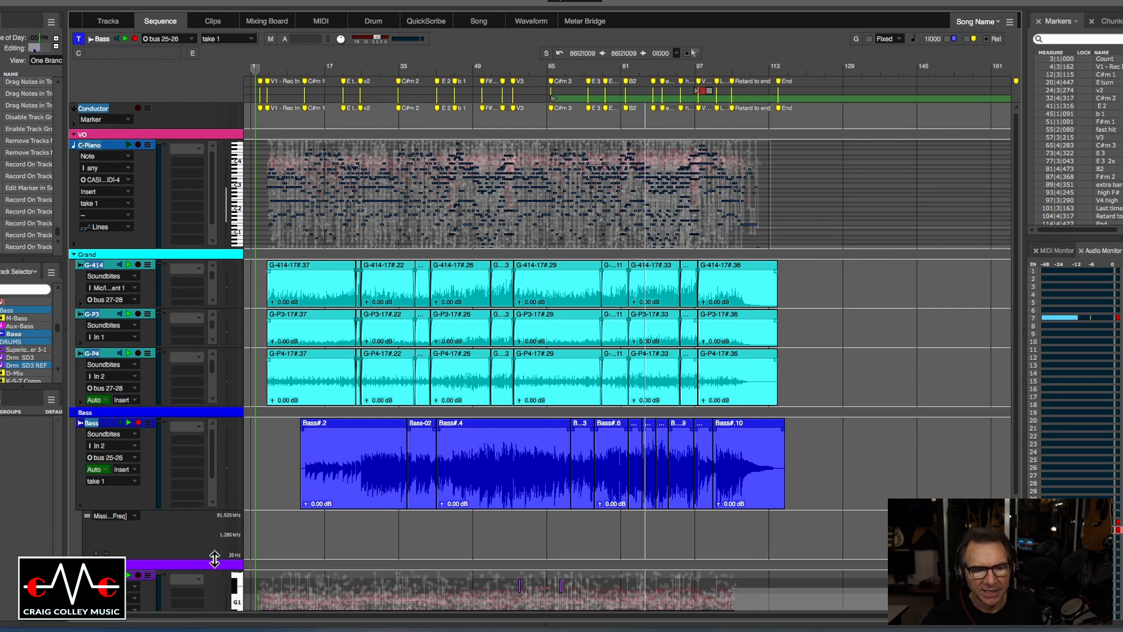
drag(215, 559, 229, 509)
drag(310, 508, 310, 510)
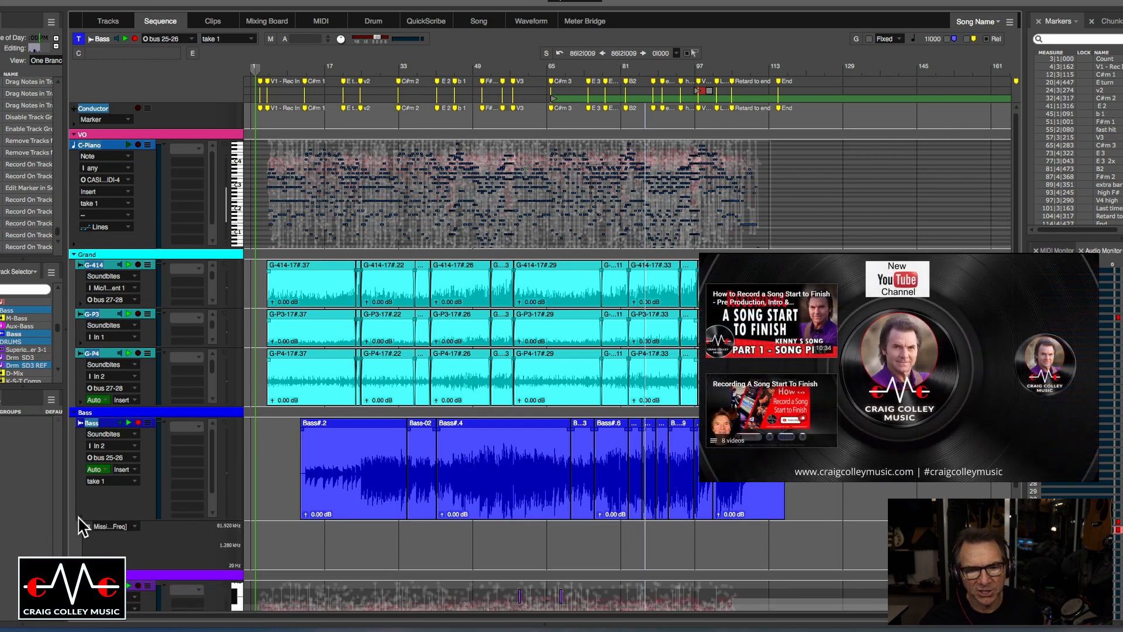
click(80, 519)
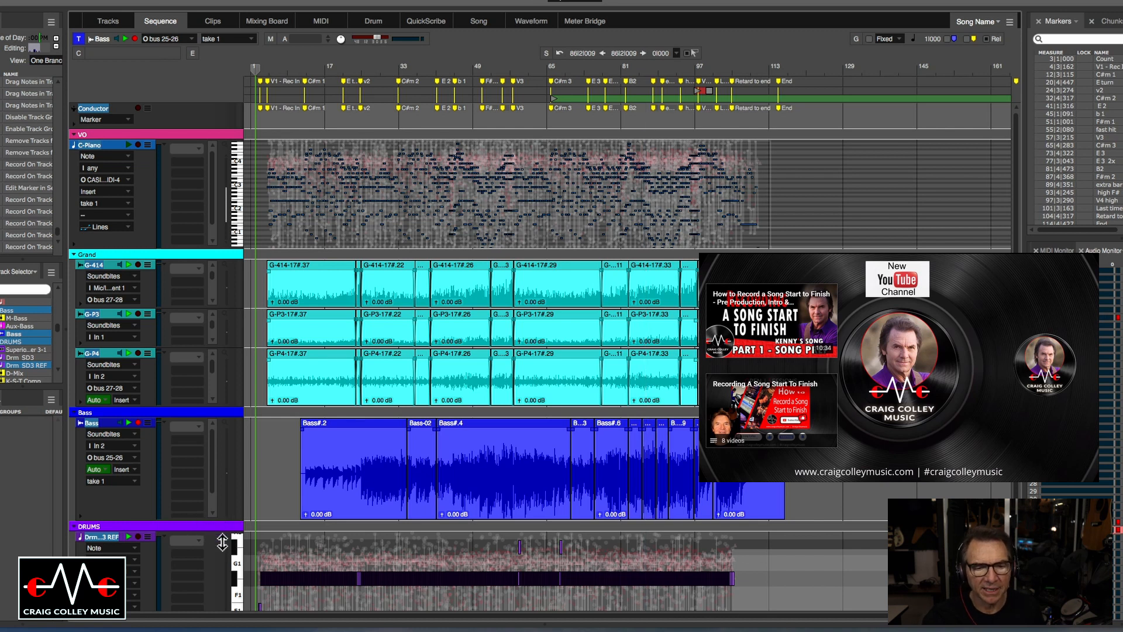
drag(222, 542, 222, 567)
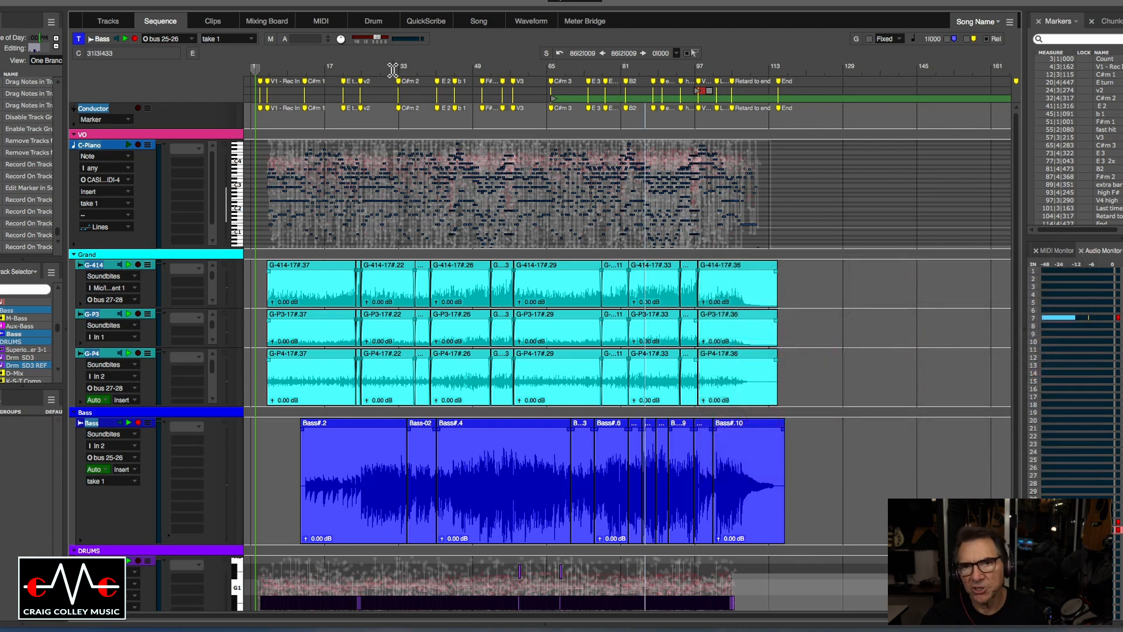
Cue the playhead at the V1 marker, about measure 5, and play back the opening of the verse
click(396, 69)
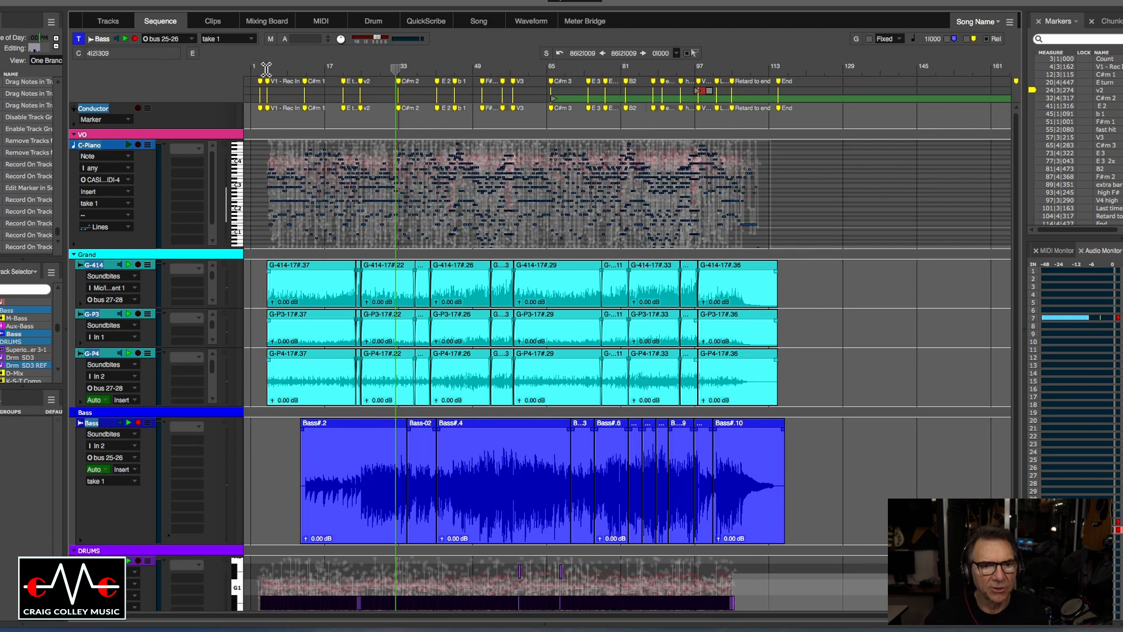
drag(266, 69, 270, 69)
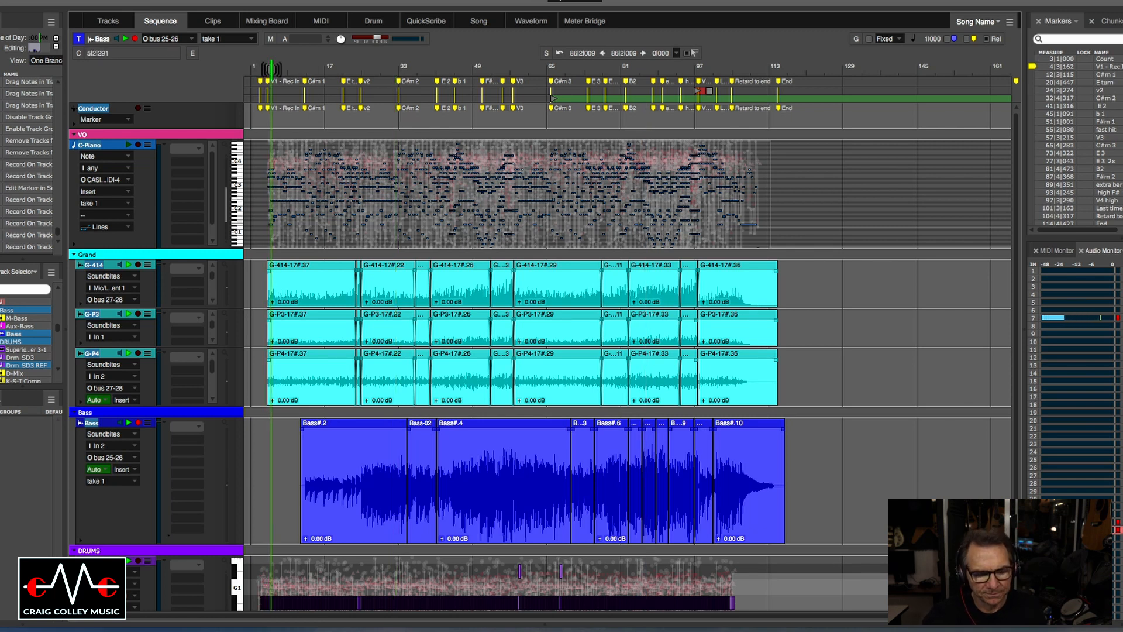
key(space)
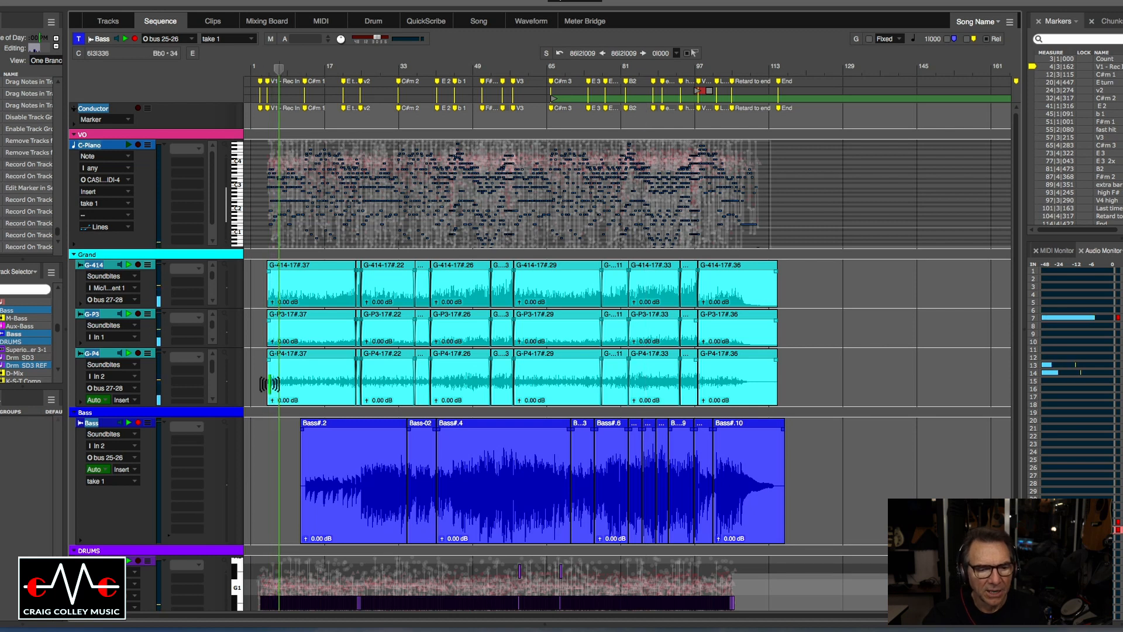
key(space)
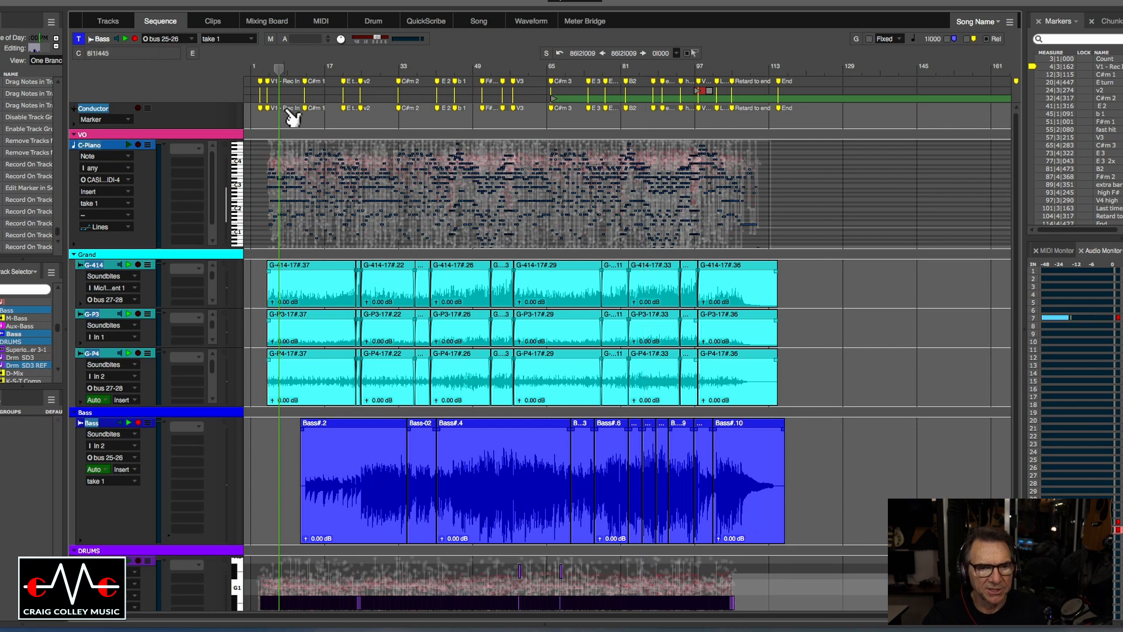
click(273, 70)
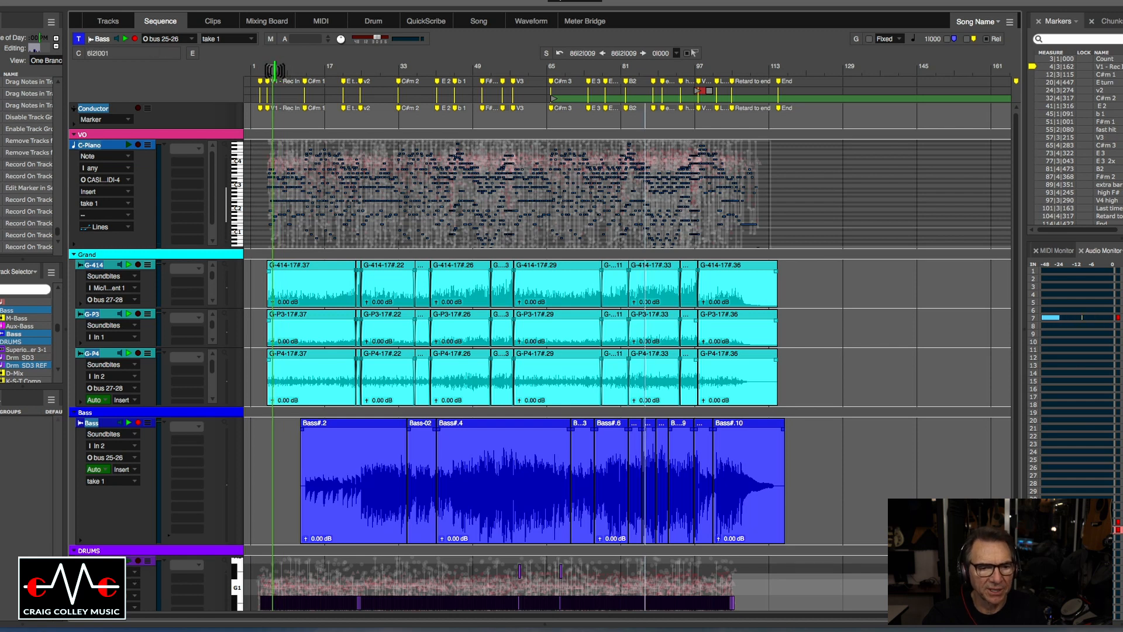
click(268, 70)
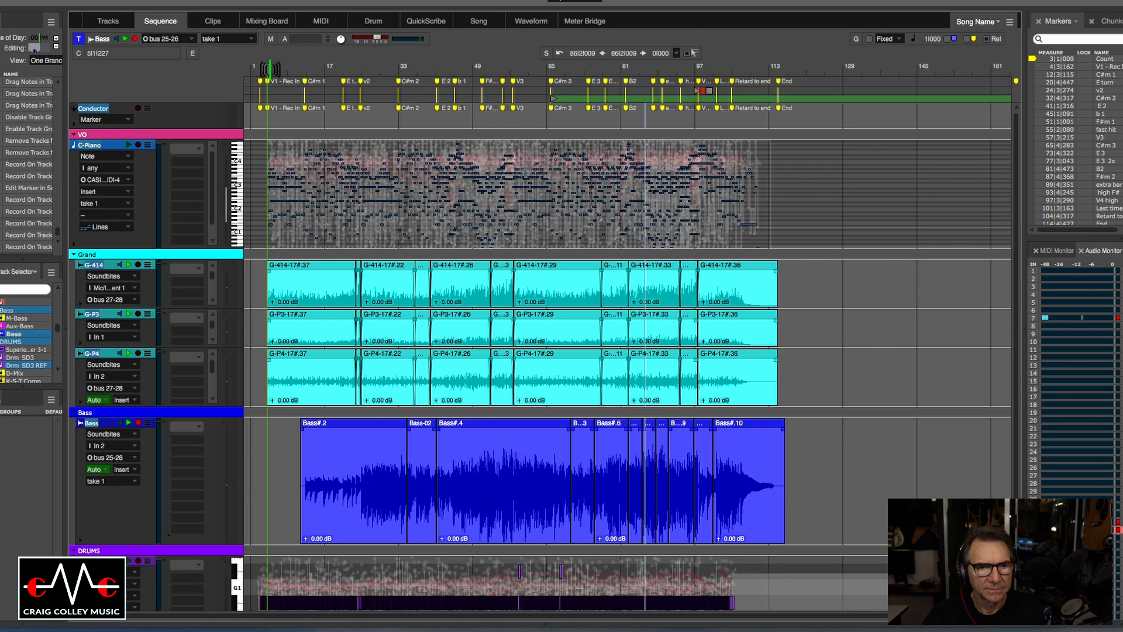
key(space)
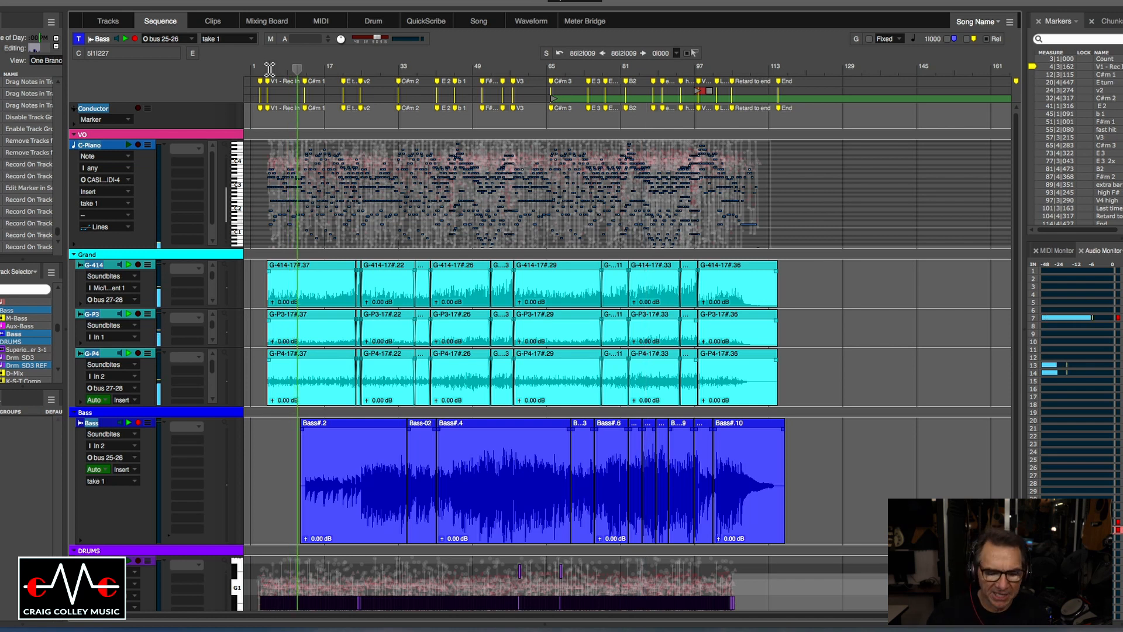
Examine the Bass waveform closely during playback up to the Bass-02 punch-in near measure 35, and stop there
key(super+Right)
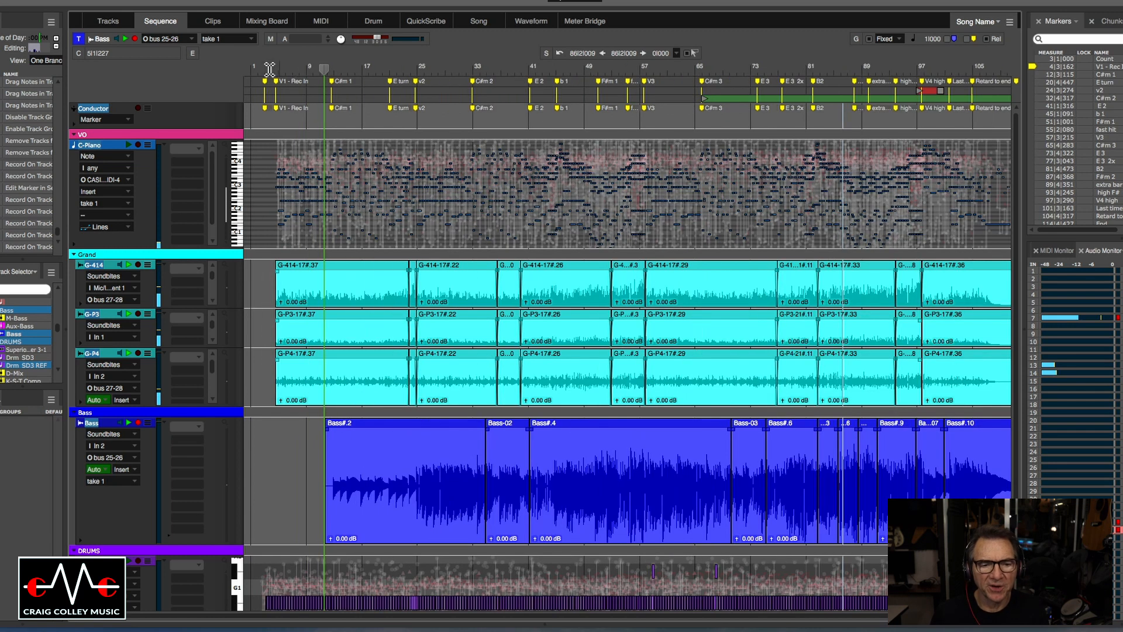
key(super+Right)
key(super+Right)
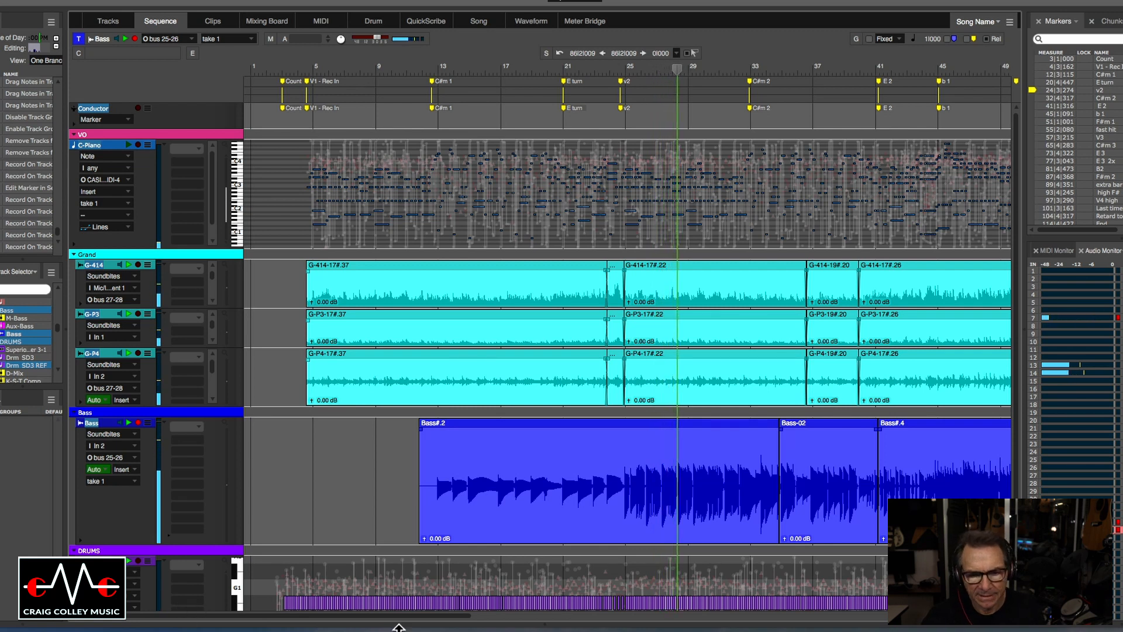
drag(441, 616, 490, 619)
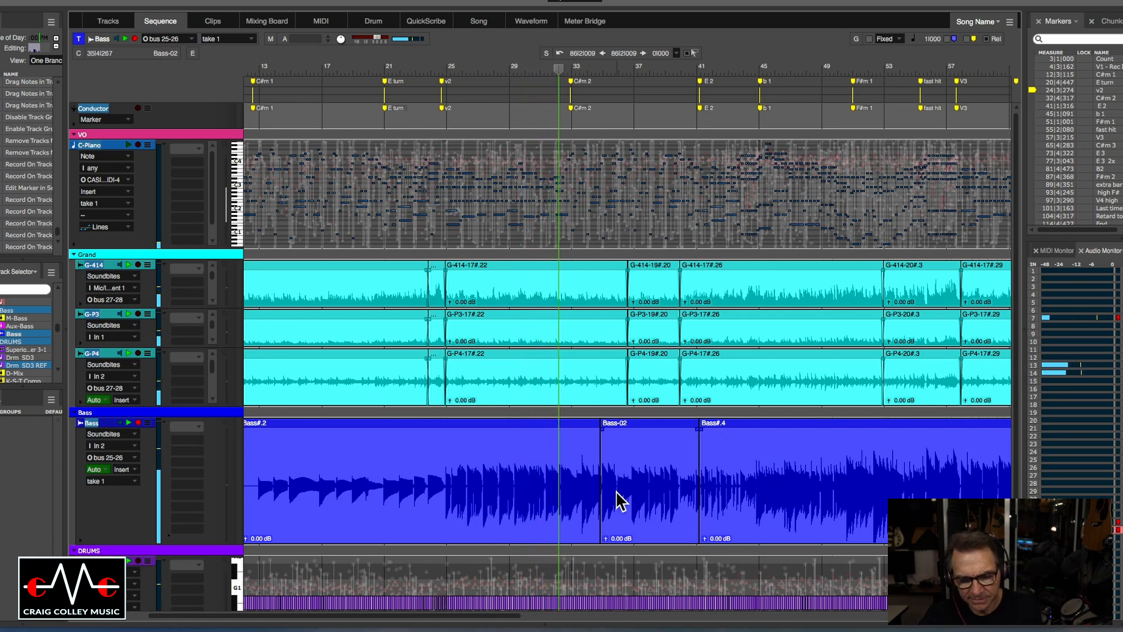
key(super+Right)
key(super+Right)
key(super+Right)
key(super+Right)
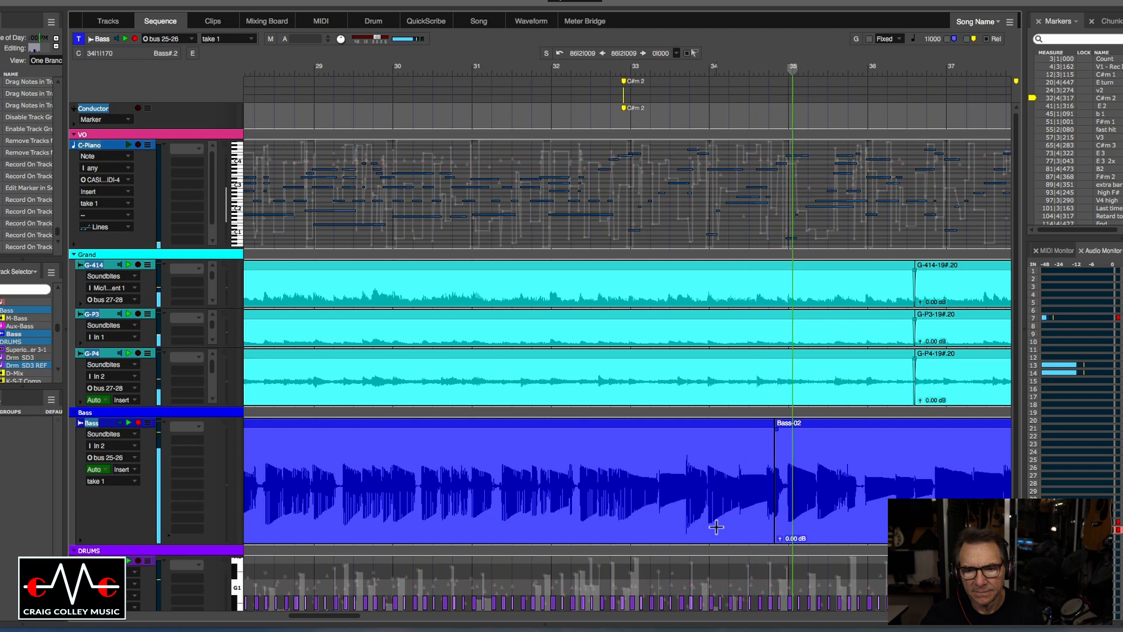
key(space)
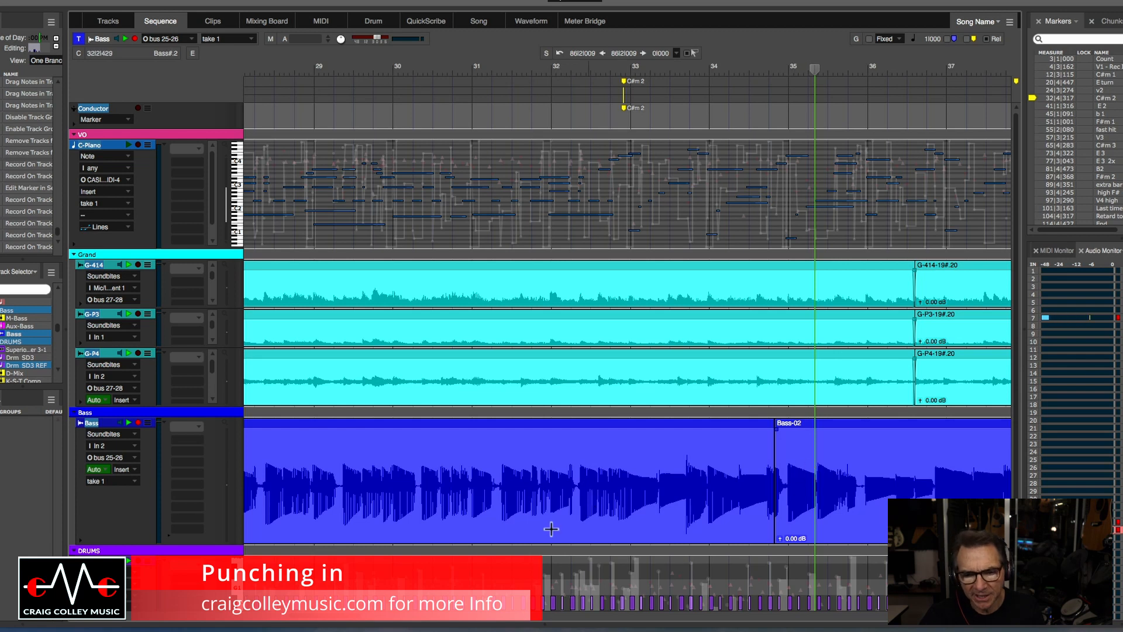
Shift the edit point at the start of the Bass-02 soundbite slightly later, to just before measure 35
drag(342, 618, 375, 620)
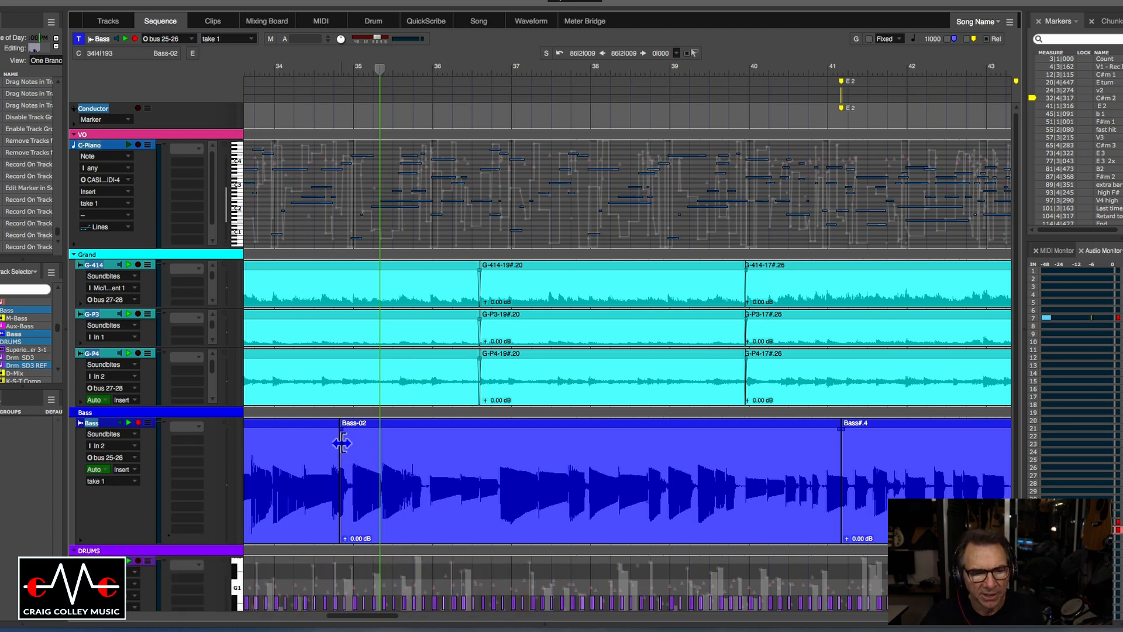
drag(343, 447, 350, 430)
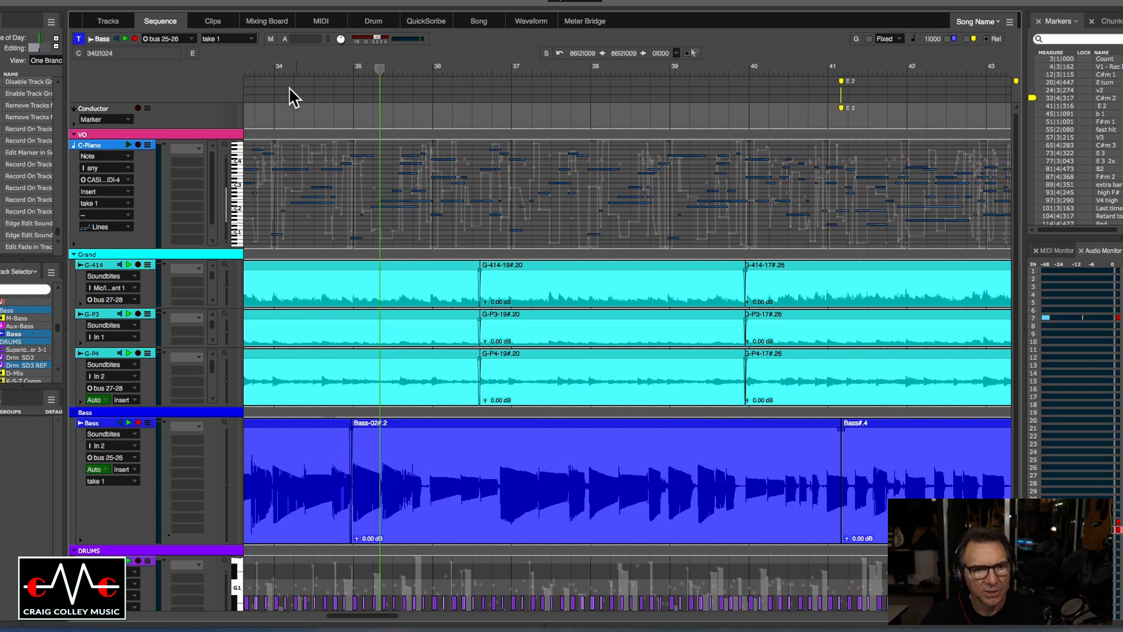
Cue the playhead at about measure 33 and audition the Bass edit near measure 35
click(268, 72)
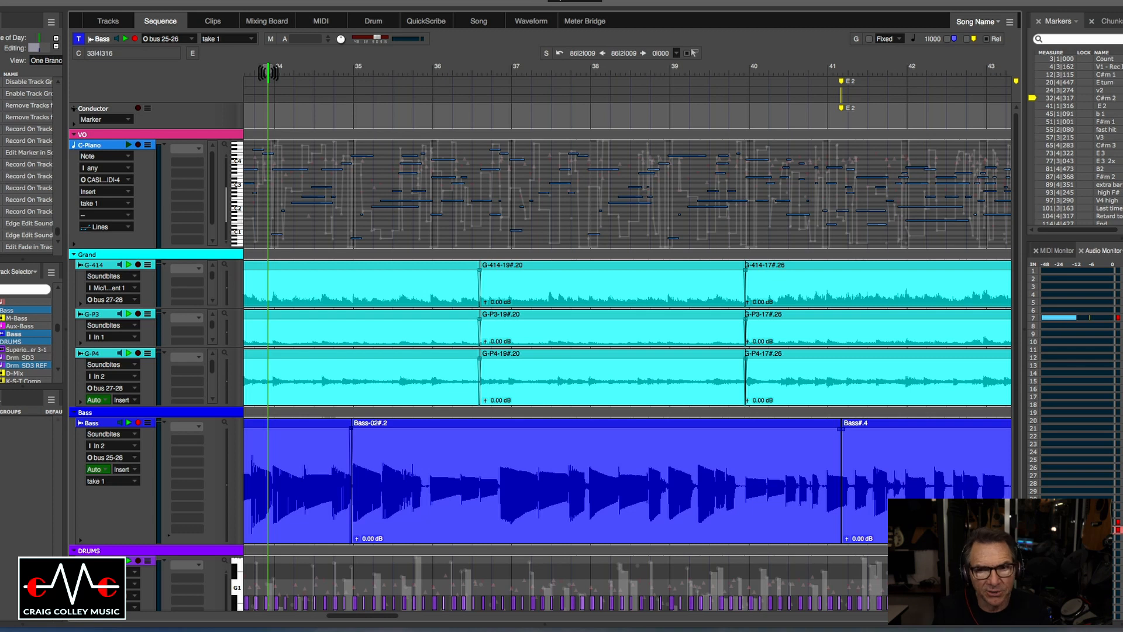
key(super+Left)
key(super+Left)
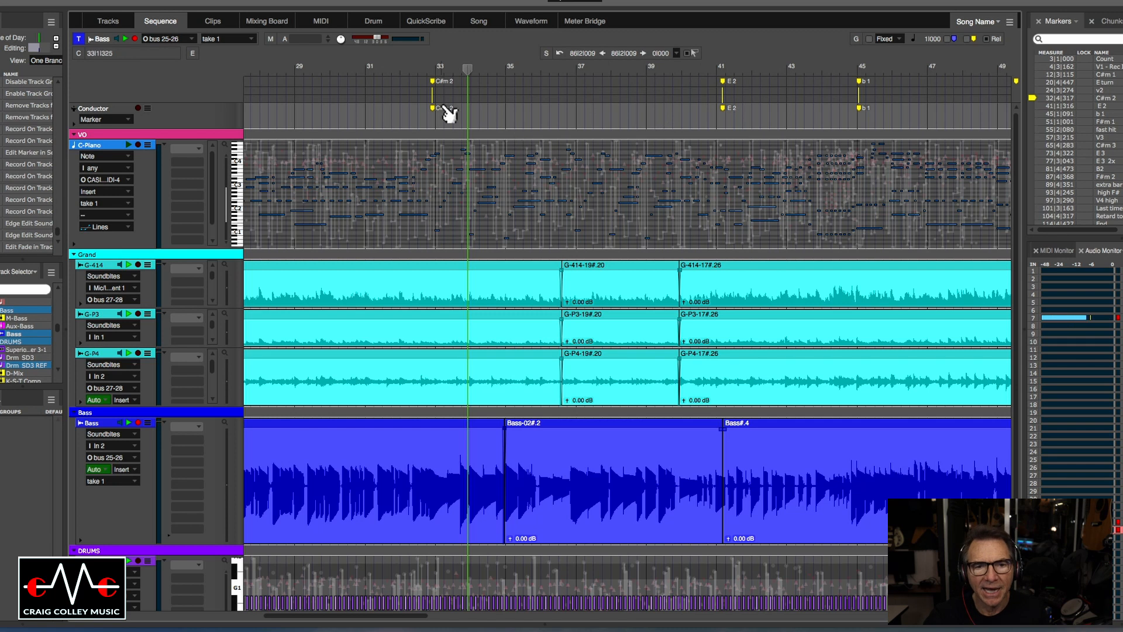
click(406, 70)
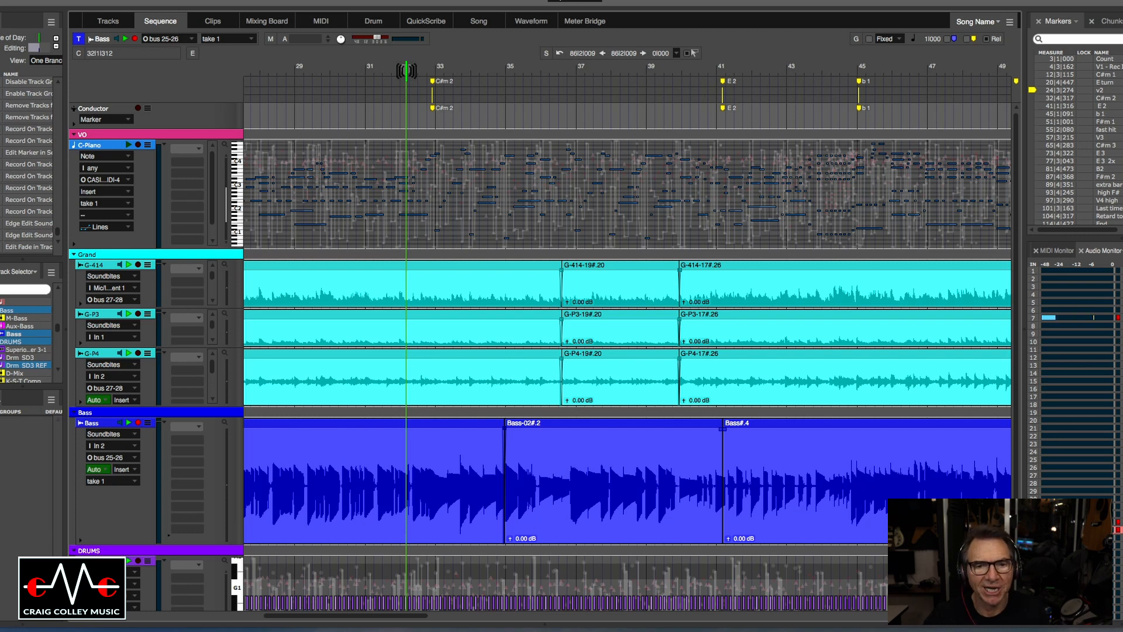
click(452, 68)
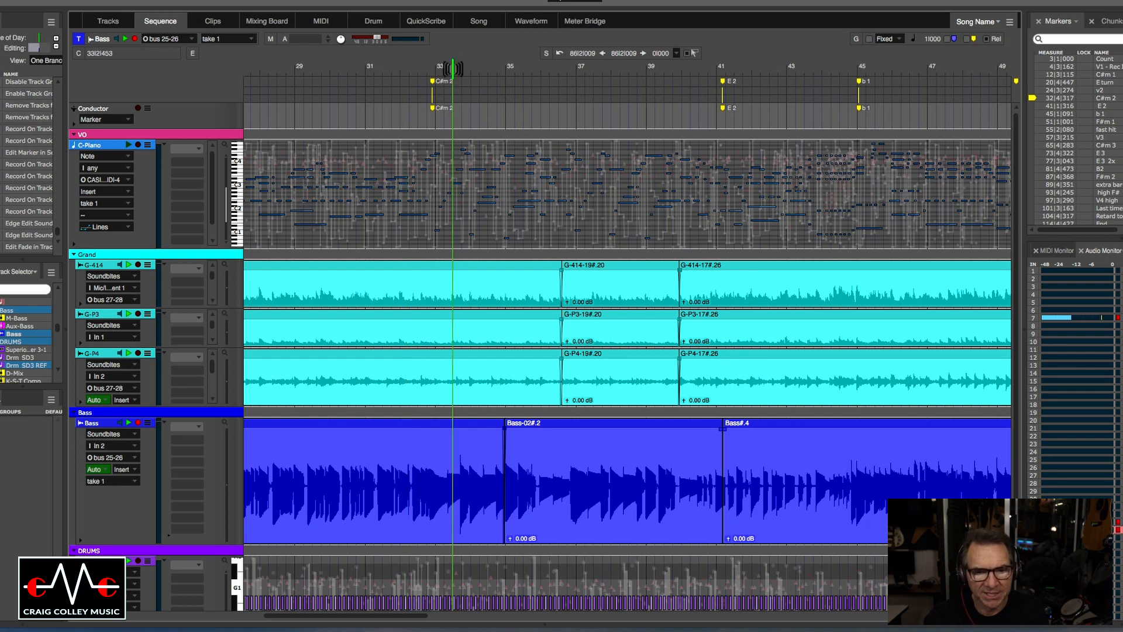
key(space)
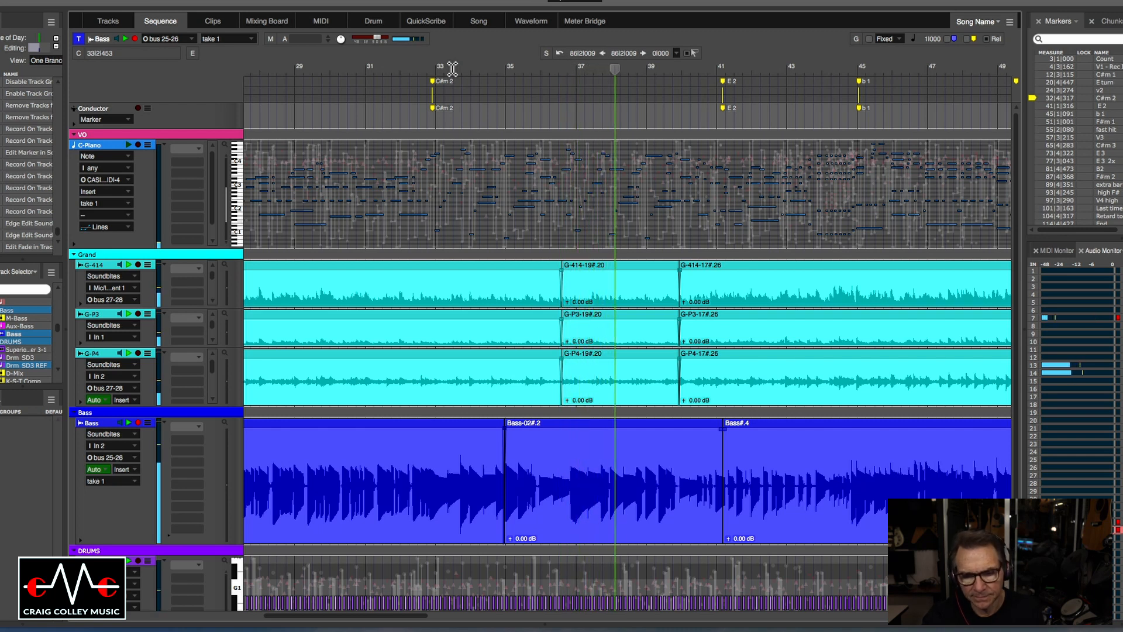
Move the edit point between the Bass-02 soundbite and the next Bass soundbite earlier, to just after measure 39, leaving no gap
key(super+Right)
key(super+Right)
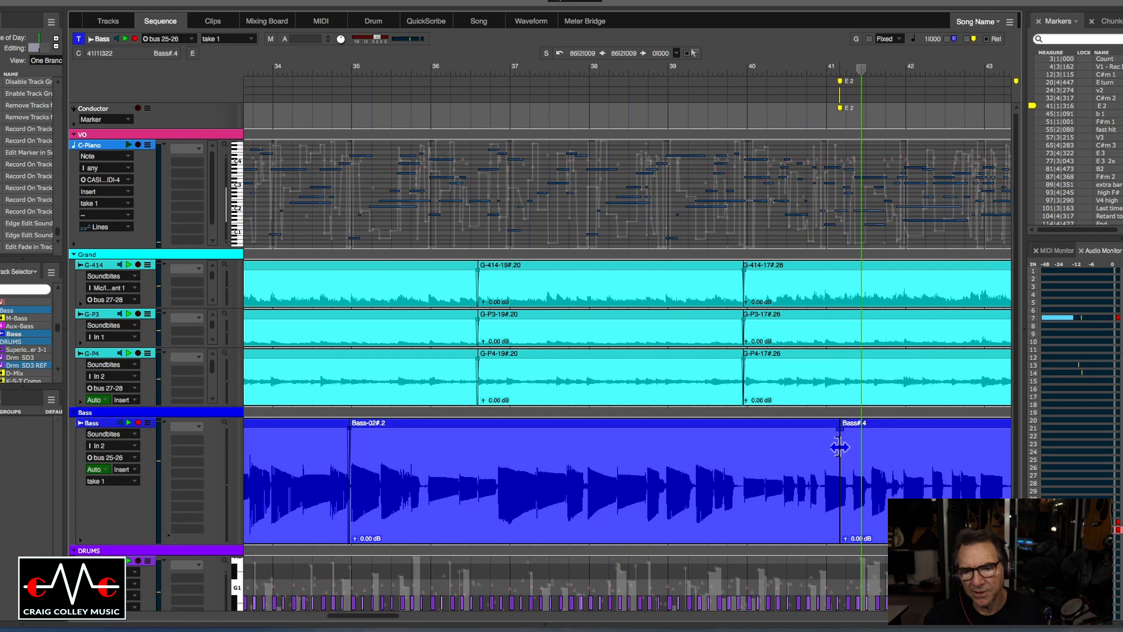
drag(839, 447, 821, 434)
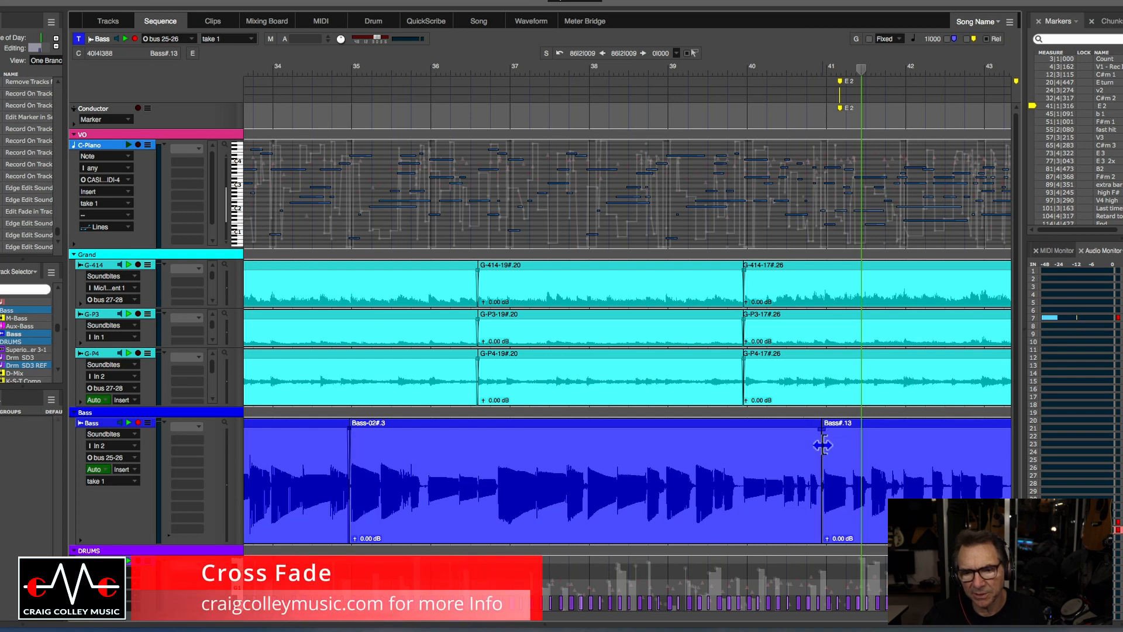
drag(822, 445, 738, 431)
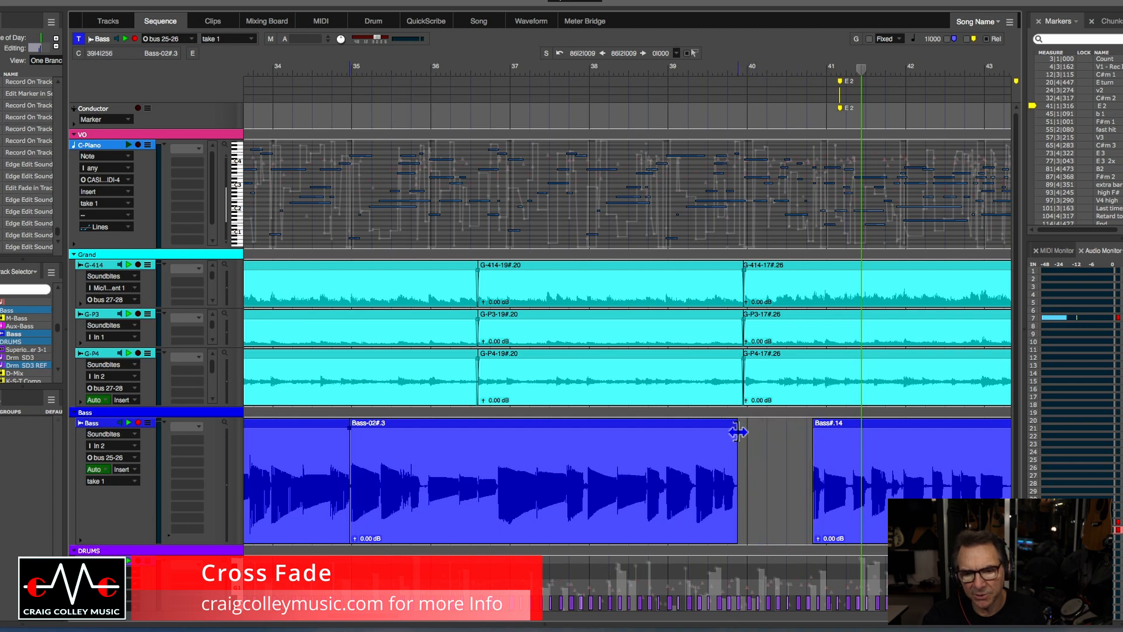
drag(812, 433, 691, 432)
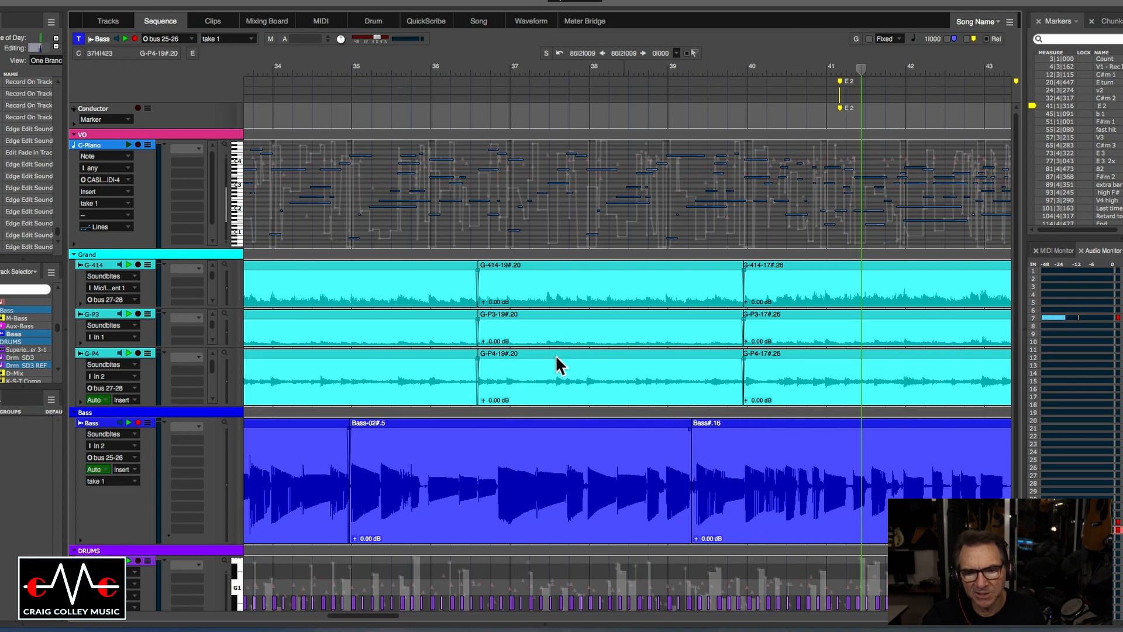
Play back from about measure 37 to audition the Bass edit just after measure 39 and the passage following it
click(531, 72)
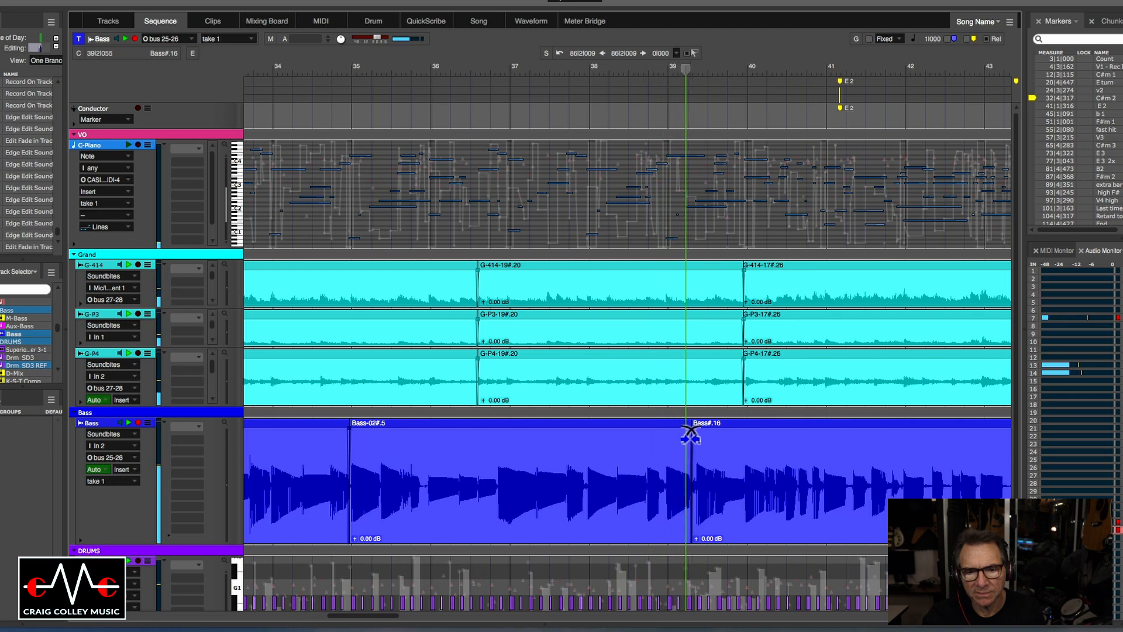
click(573, 72)
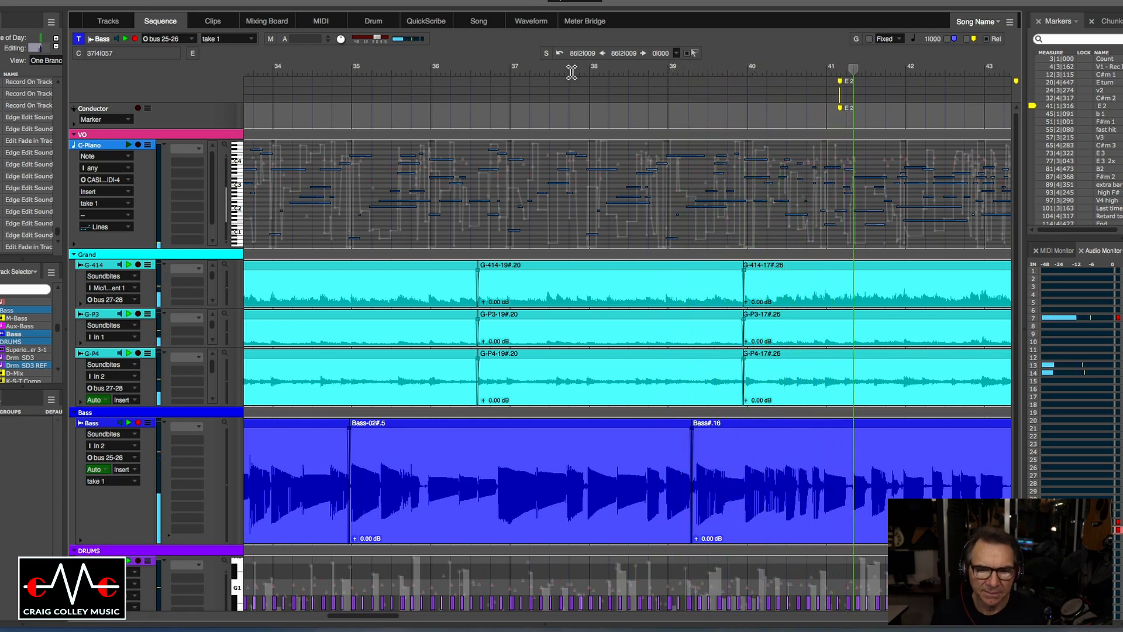
key(super+Left)
key(super+Left)
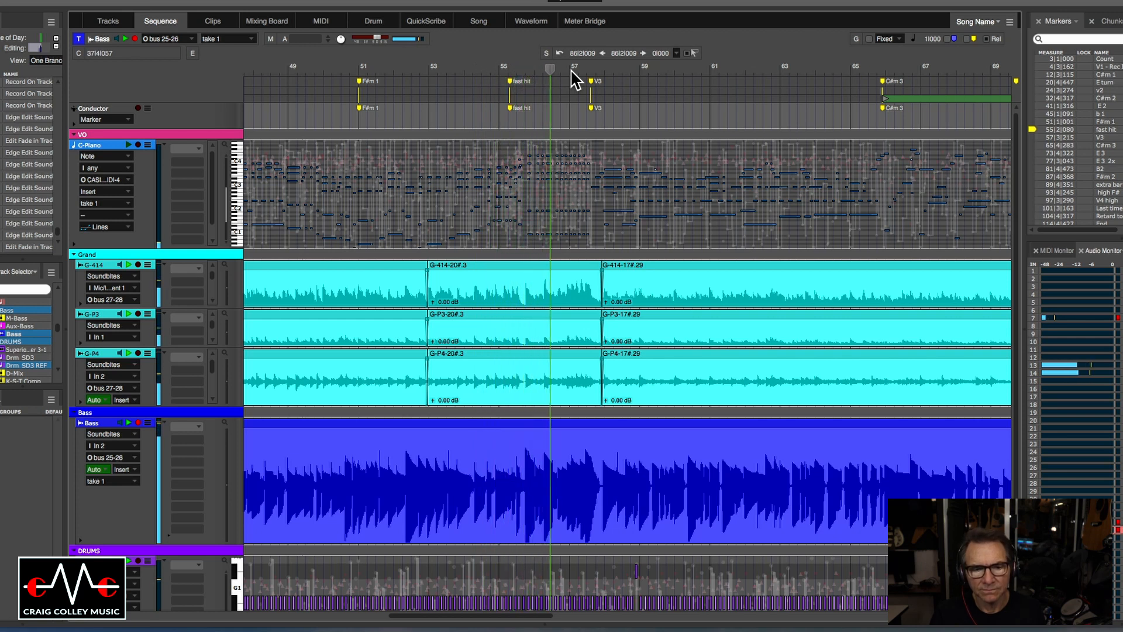
Cue the playhead at about measure 55, just before the "fast hit" marker, and examine the Bass waveform there closely
click(524, 70)
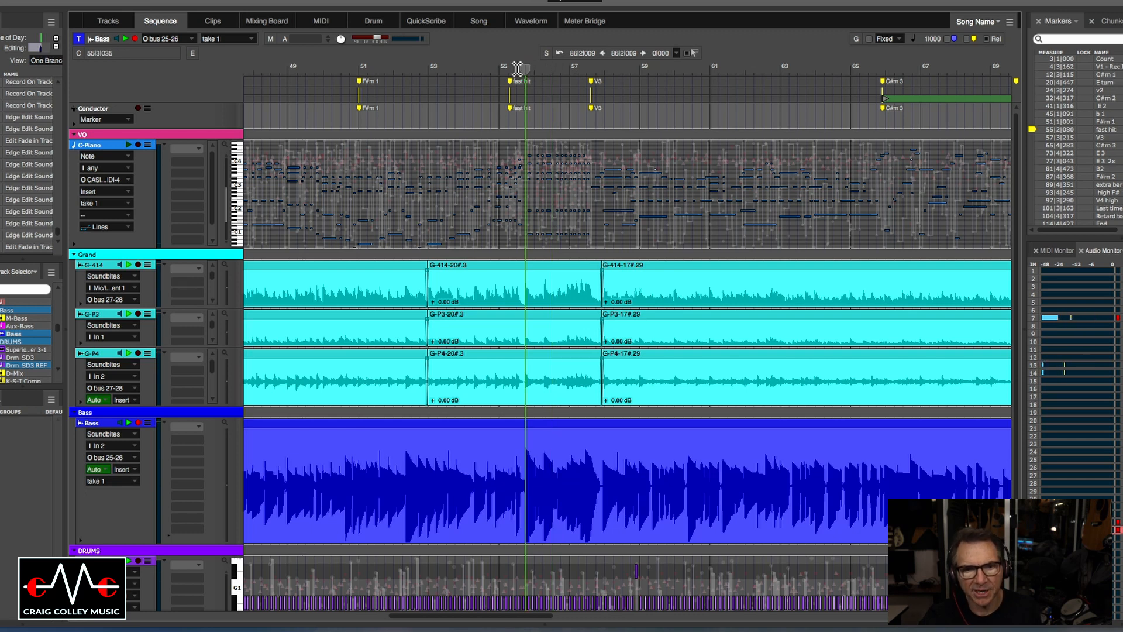
click(503, 69)
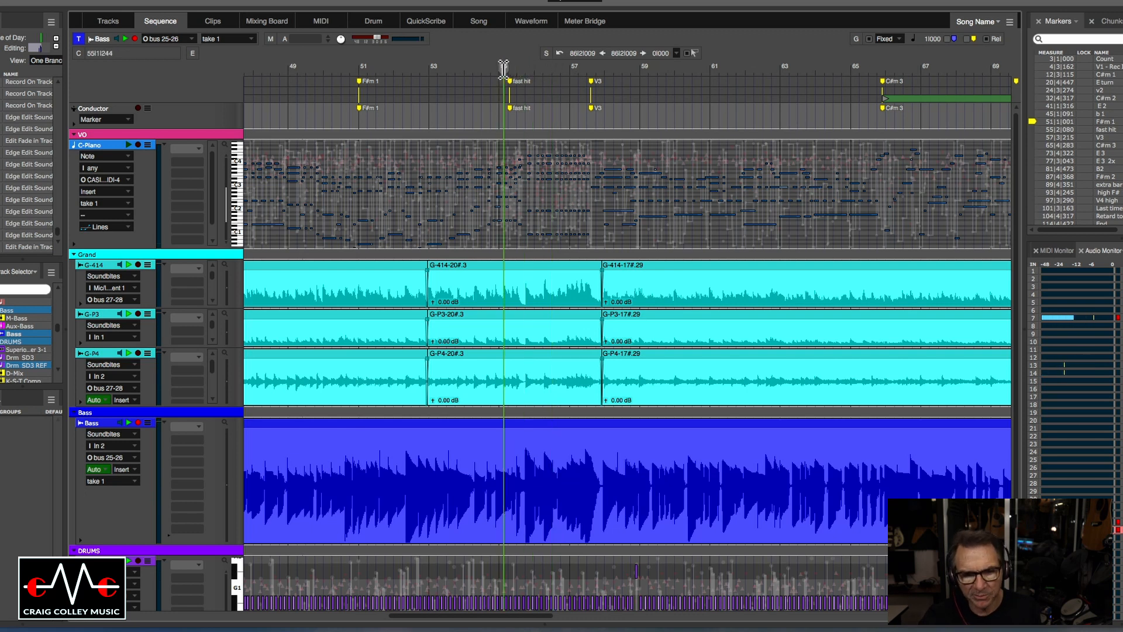
key(super+Right)
key(super+Right)
key(super+Right)
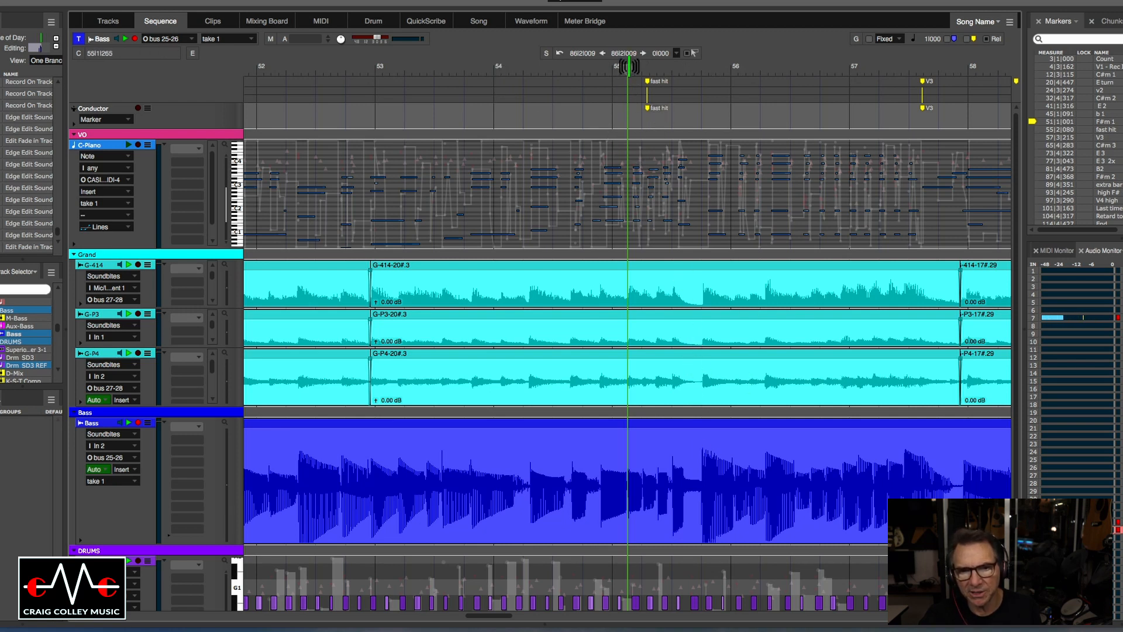
Audition the Bass passage around the "fast hit" marker, playing from about measure 55 and again from just after measure 54
drag(627, 70, 613, 70)
key(space)
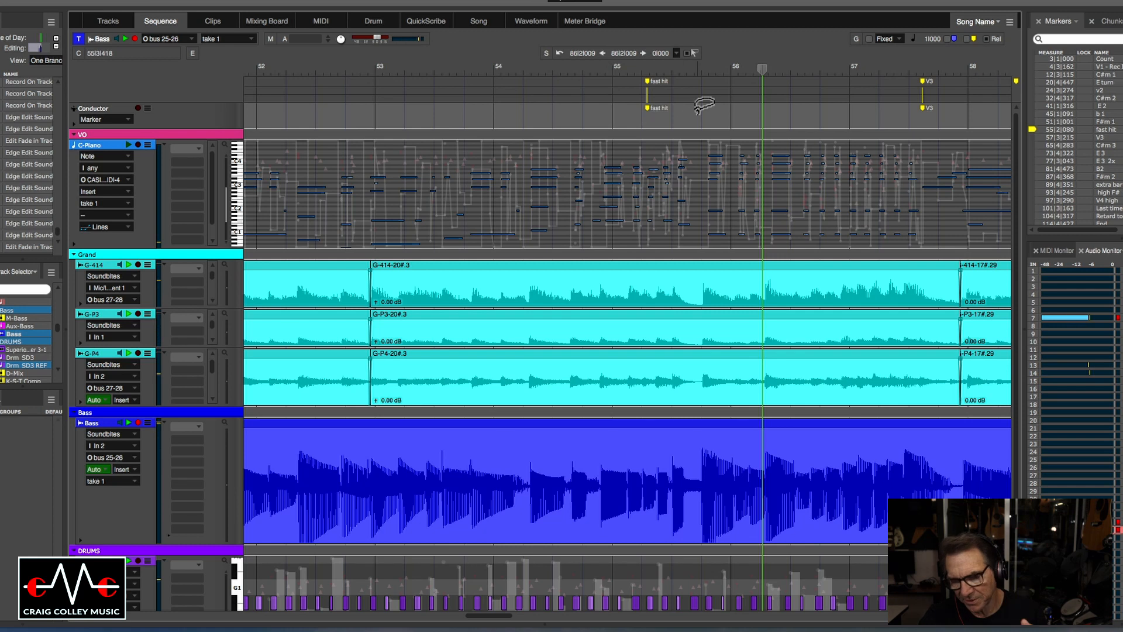
click(533, 71)
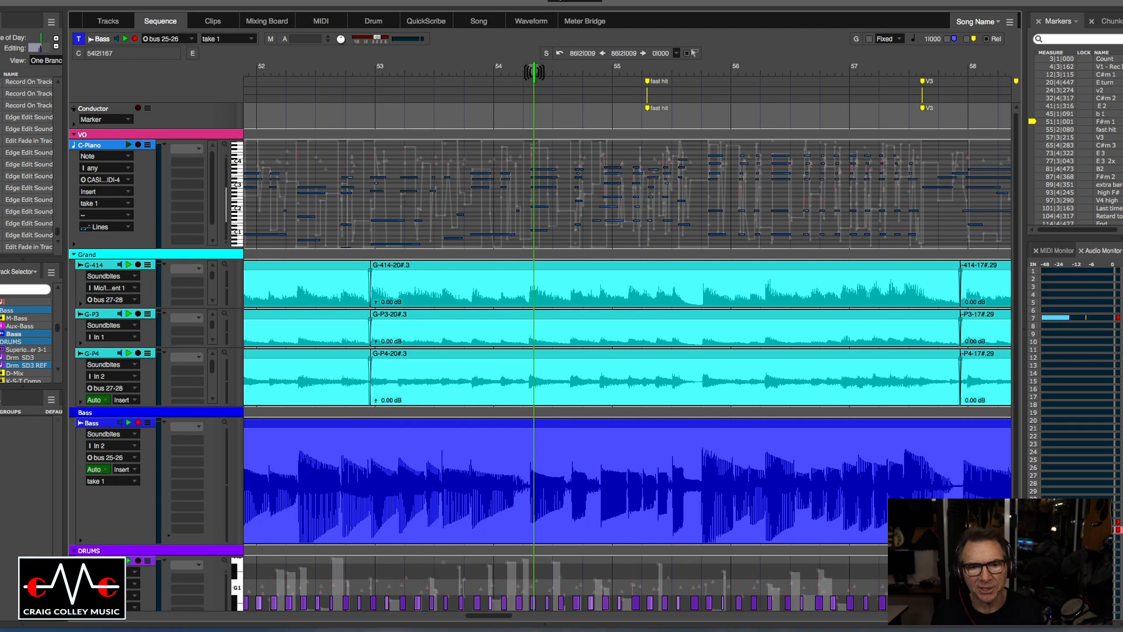
key(space)
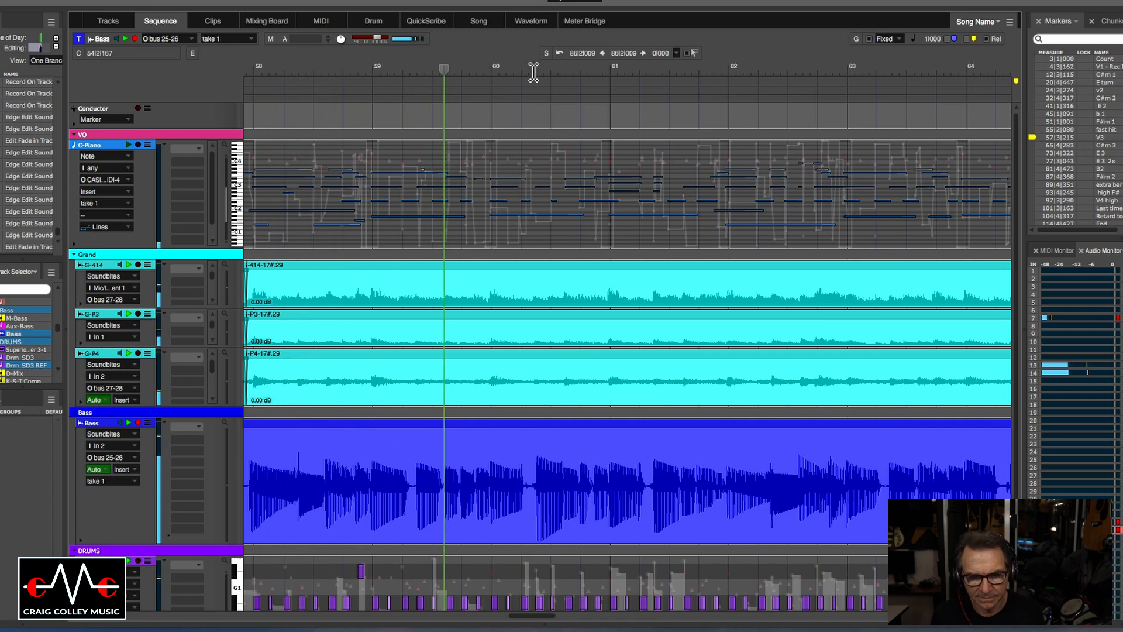
Move the edit point before the Bass-03 soundbite later, to about two-thirds through measure 70, and add a short crossfade there
key(super+Left)
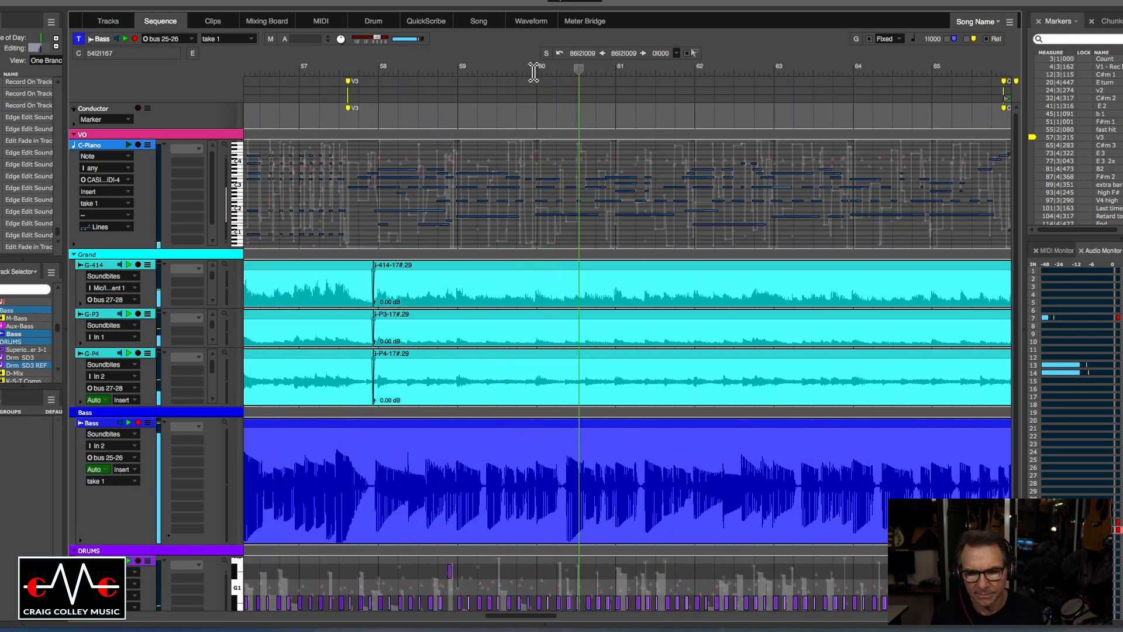
key(super+Right)
key(super+Left)
key(super+Left)
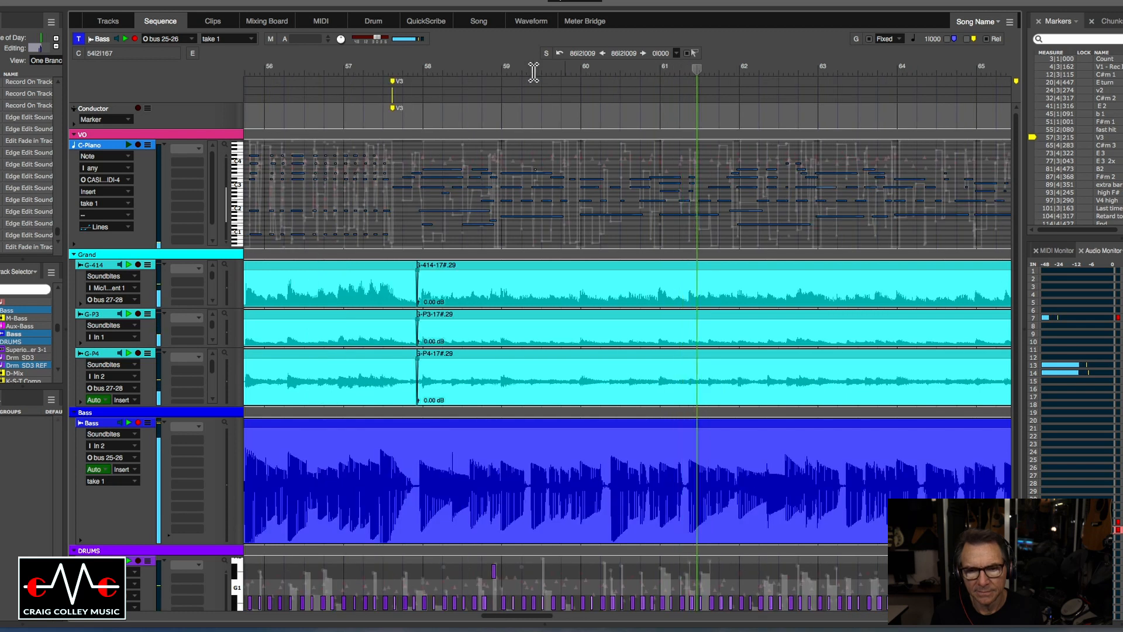
key(super+Left)
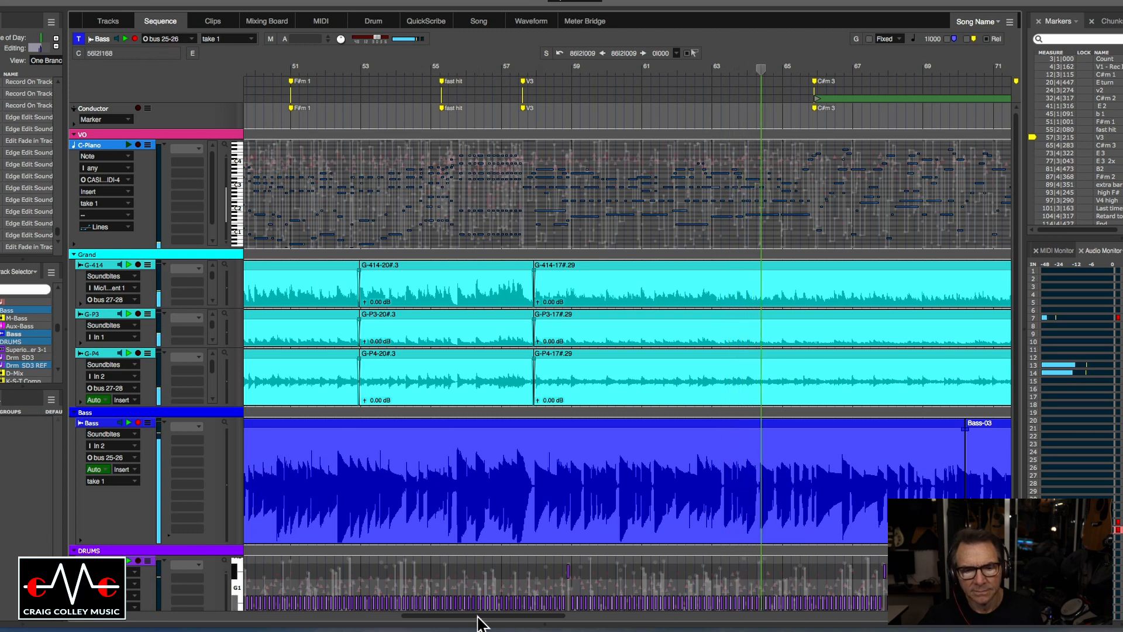
drag(479, 616, 557, 616)
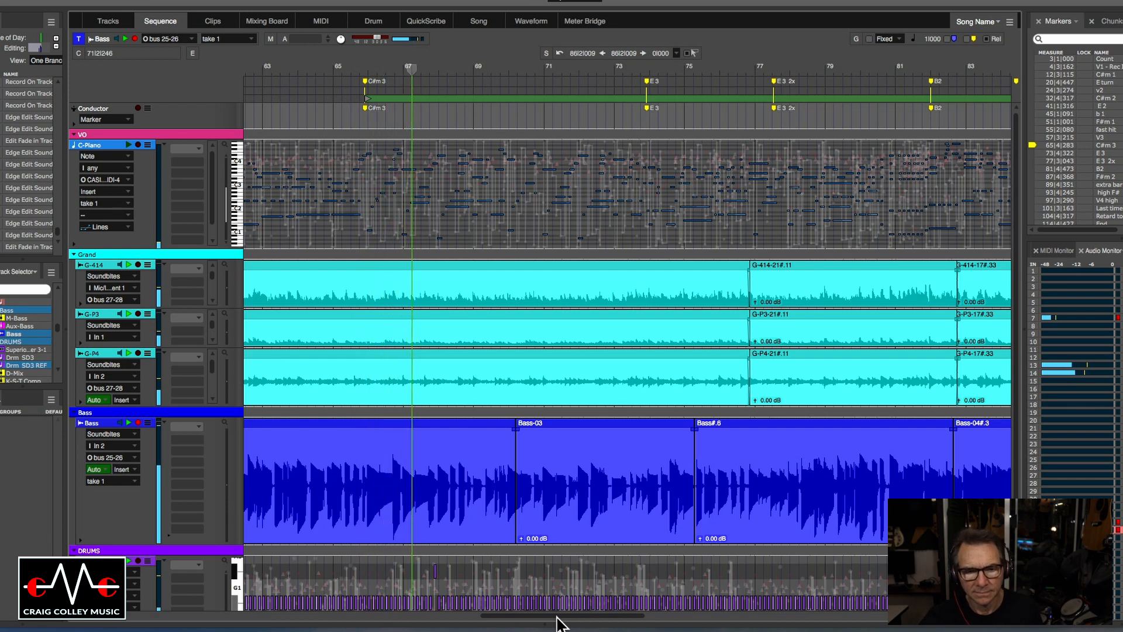
drag(559, 616, 565, 616)
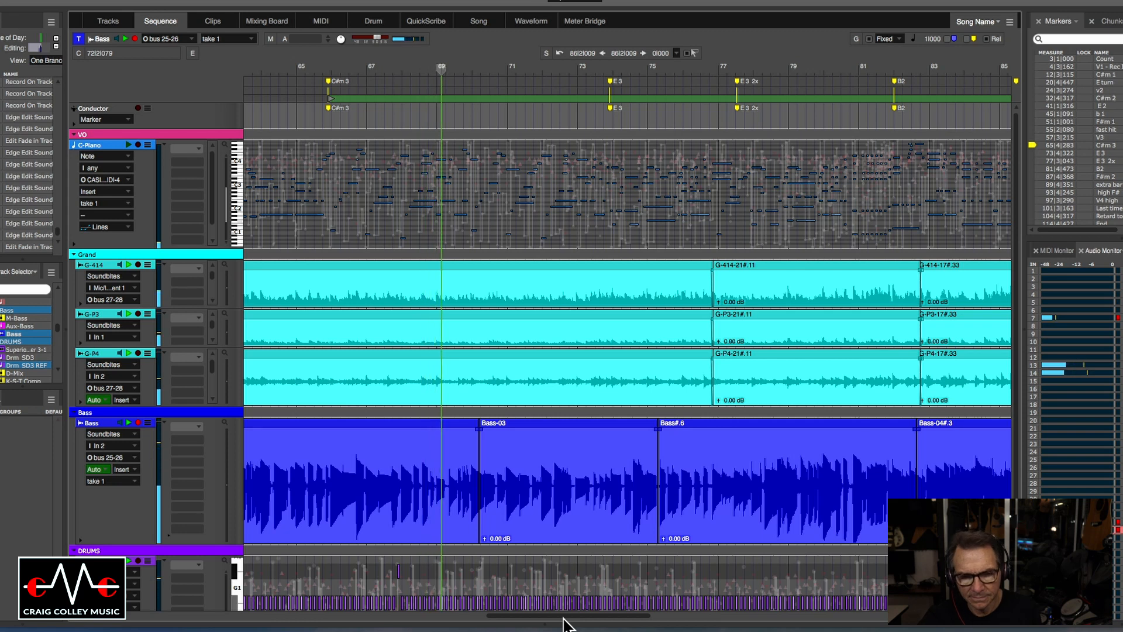
key(super+Right)
key(super+Right)
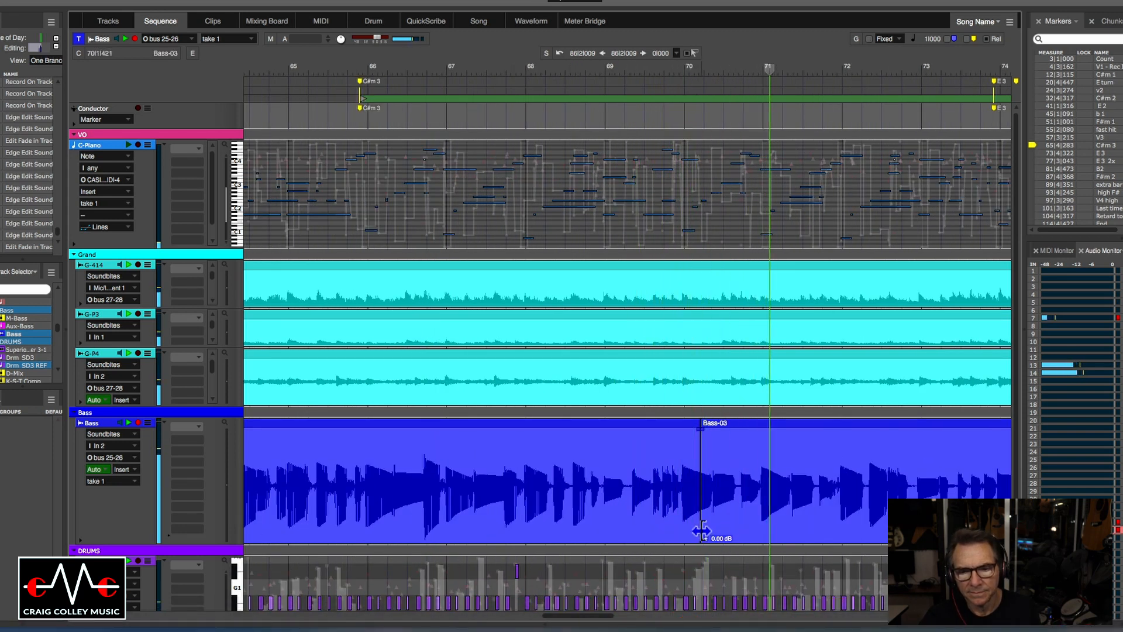
drag(701, 530, 740, 521)
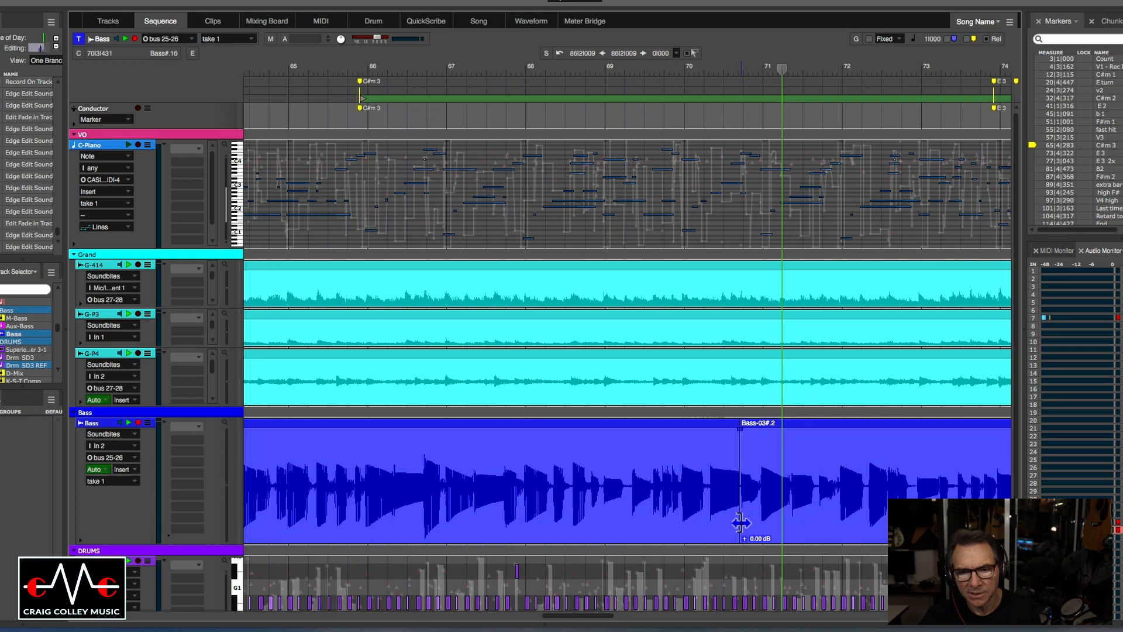
click(740, 436)
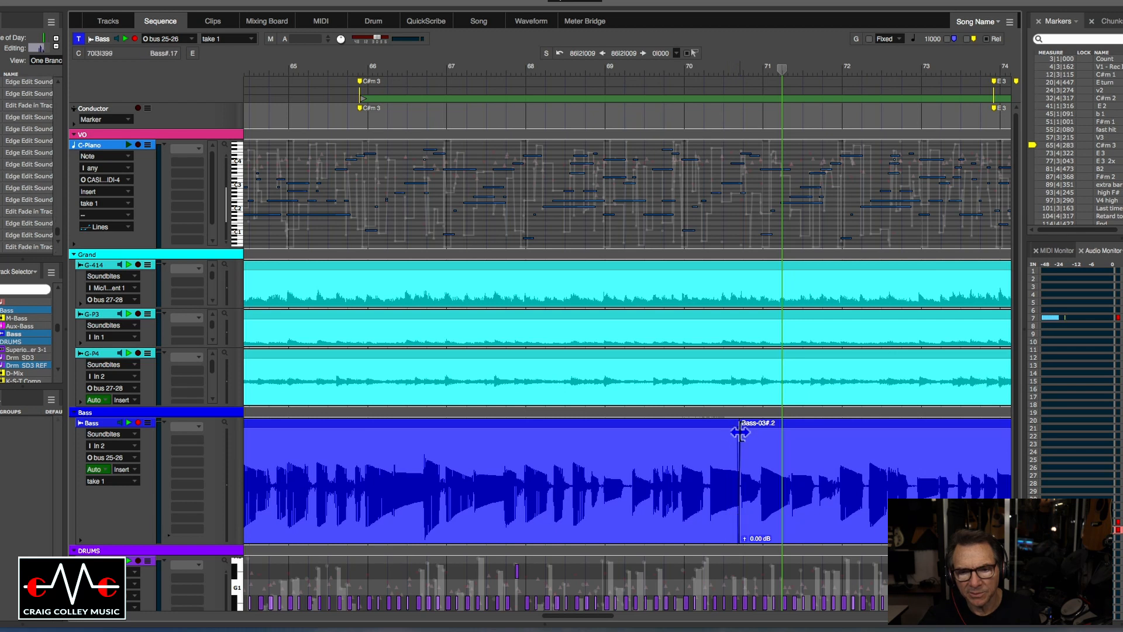
Play back from about measure 69 to audition the Bass edit before measure 71, and cue the playhead just before measure 73
click(600, 74)
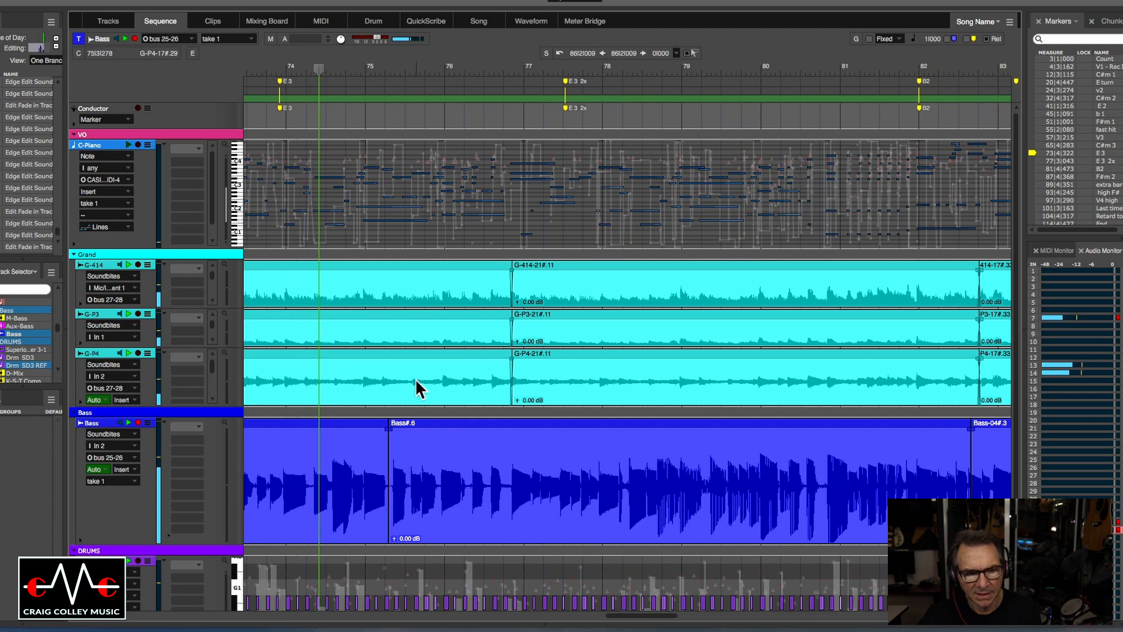
drag(636, 622, 619, 621)
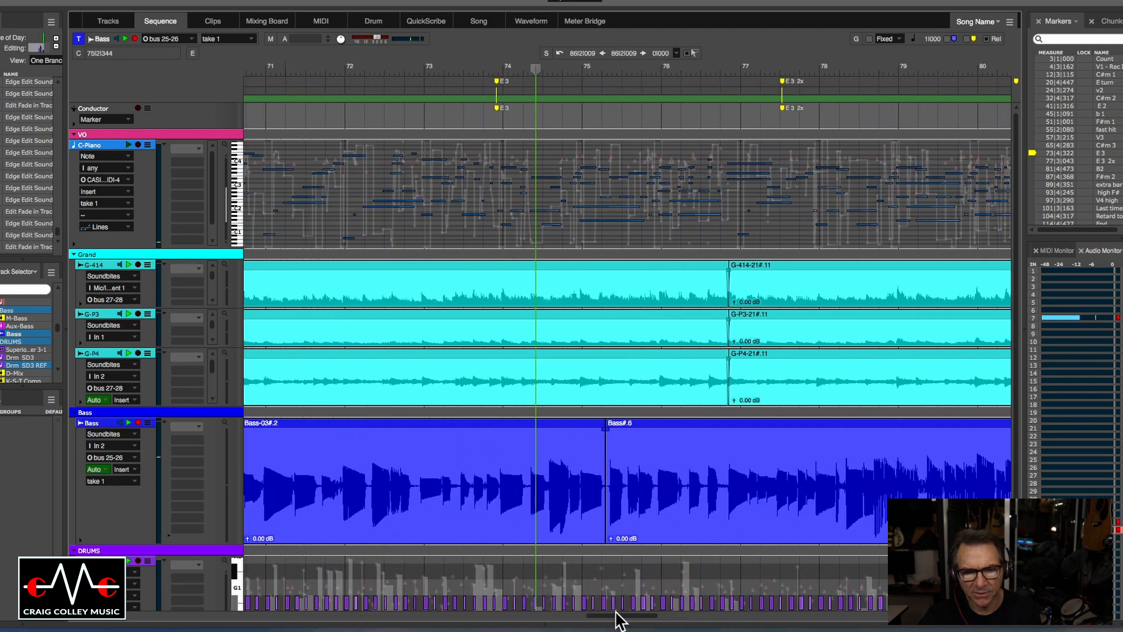
click(409, 72)
key(super+bracketleft)
key(super+bracketleft)
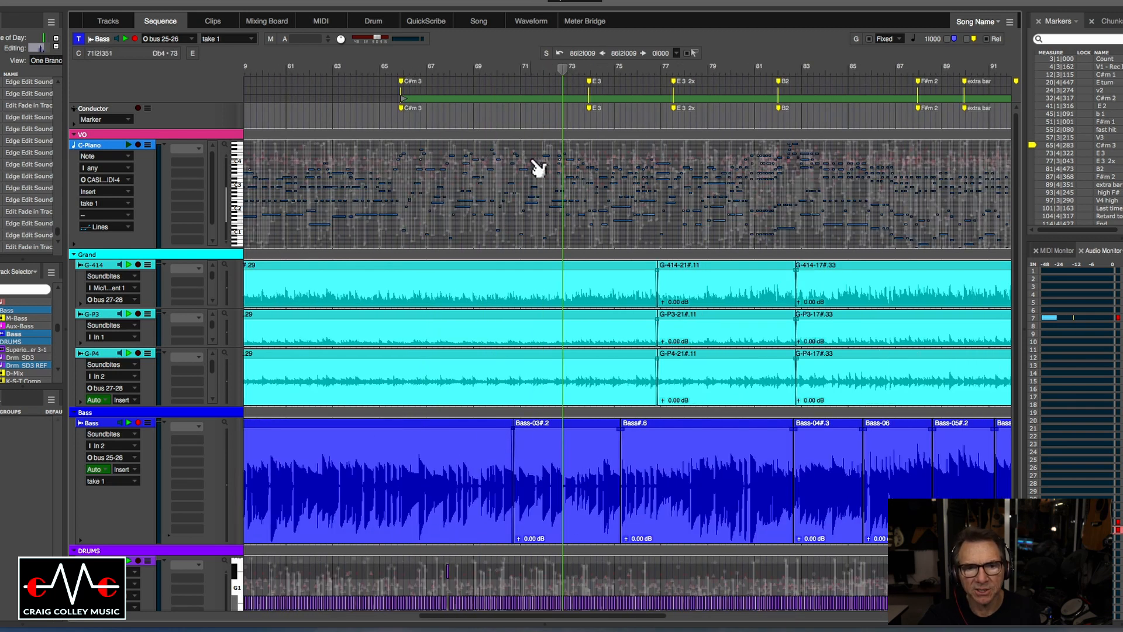
key(super+bracketleft)
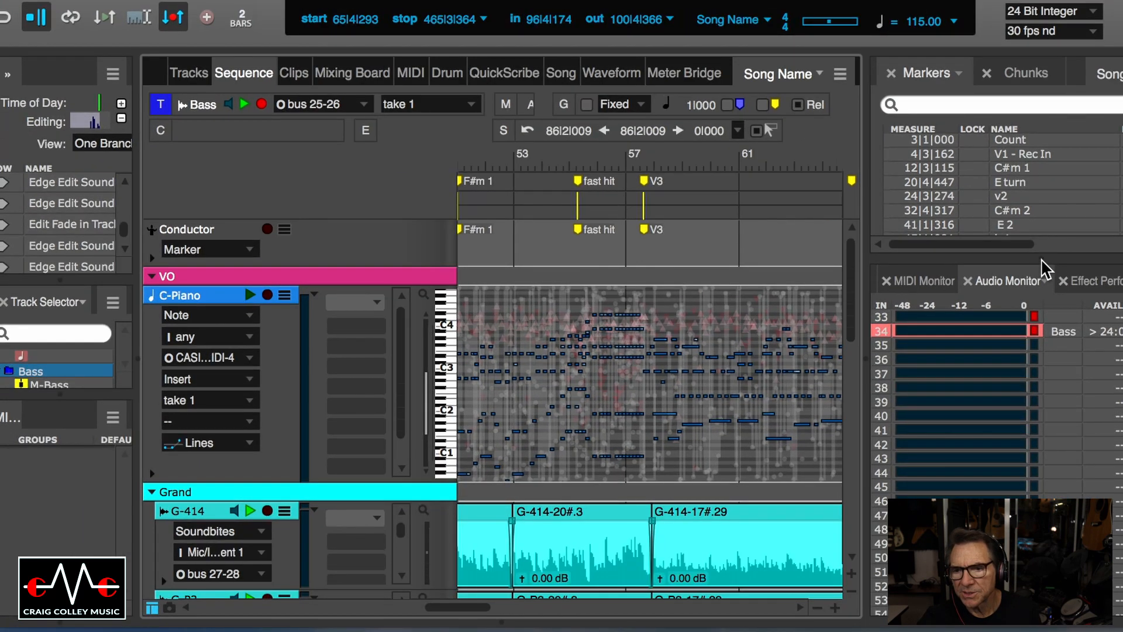
Enlarge the Markers list to show every marker, and select the C#m 3 section from measure 66 to 73 across all tracks
drag(1046, 269, 1028, 487)
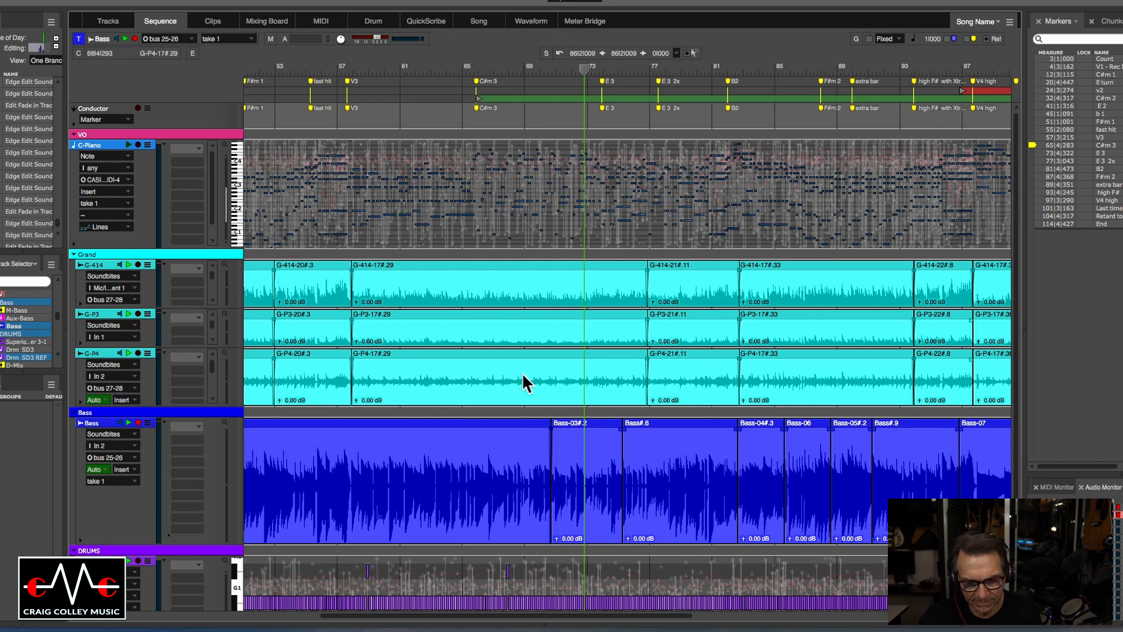
key(super+Left)
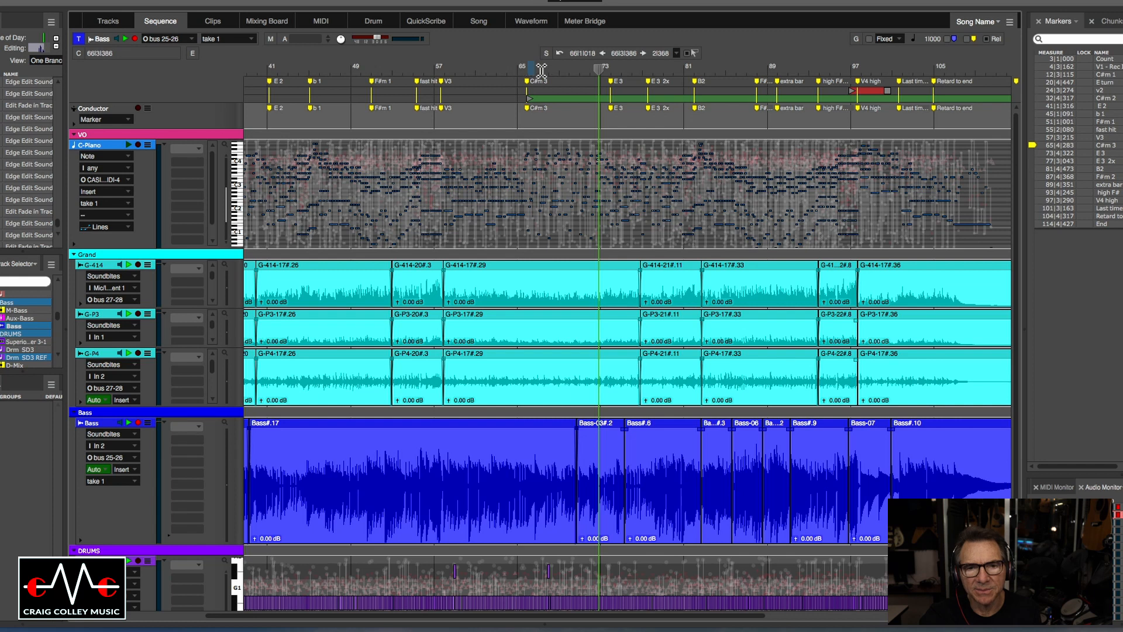
drag(542, 70, 608, 71)
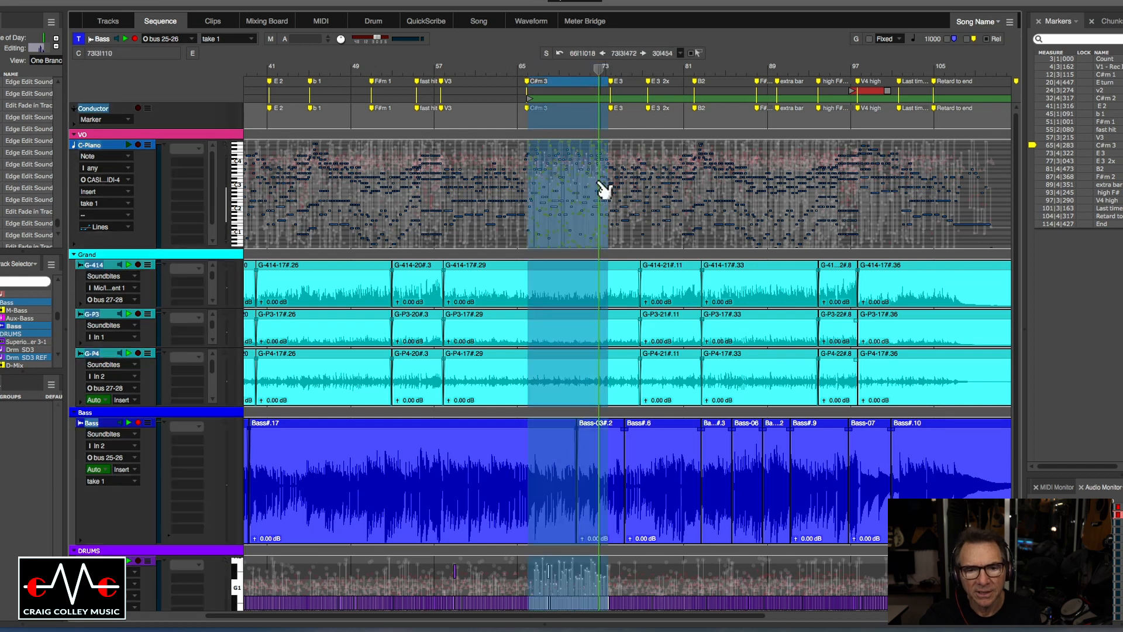
Select the C#m 2 section from about measure 32 to 40, and reselect the C#m 3 section from measure 66 to 72 across all tracks
drag(589, 622, 480, 622)
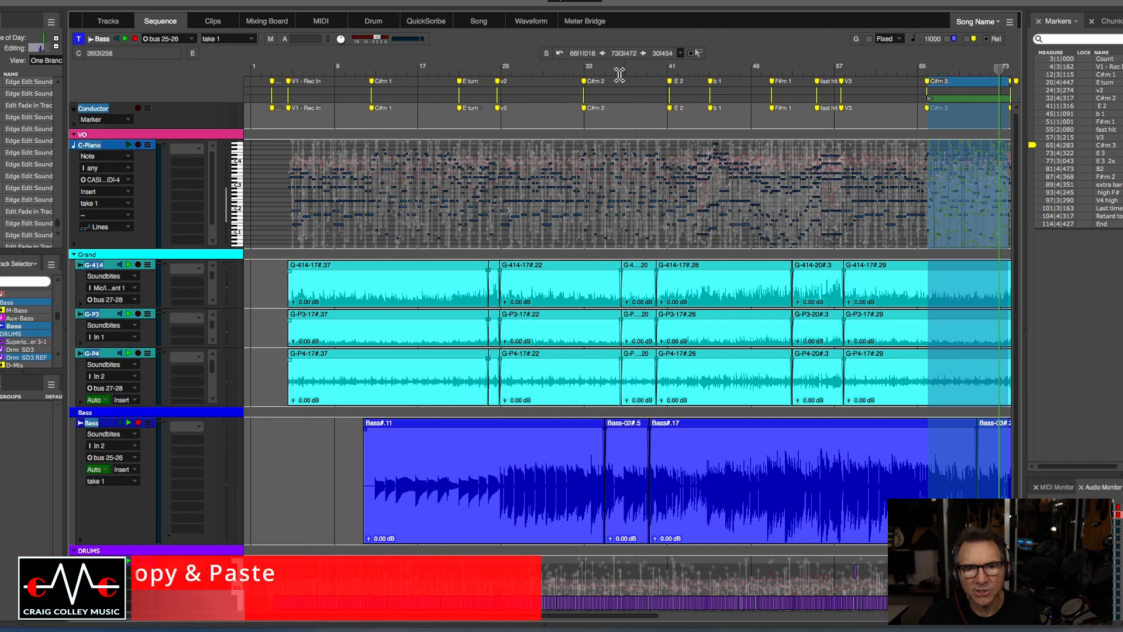
drag(654, 71, 663, 69)
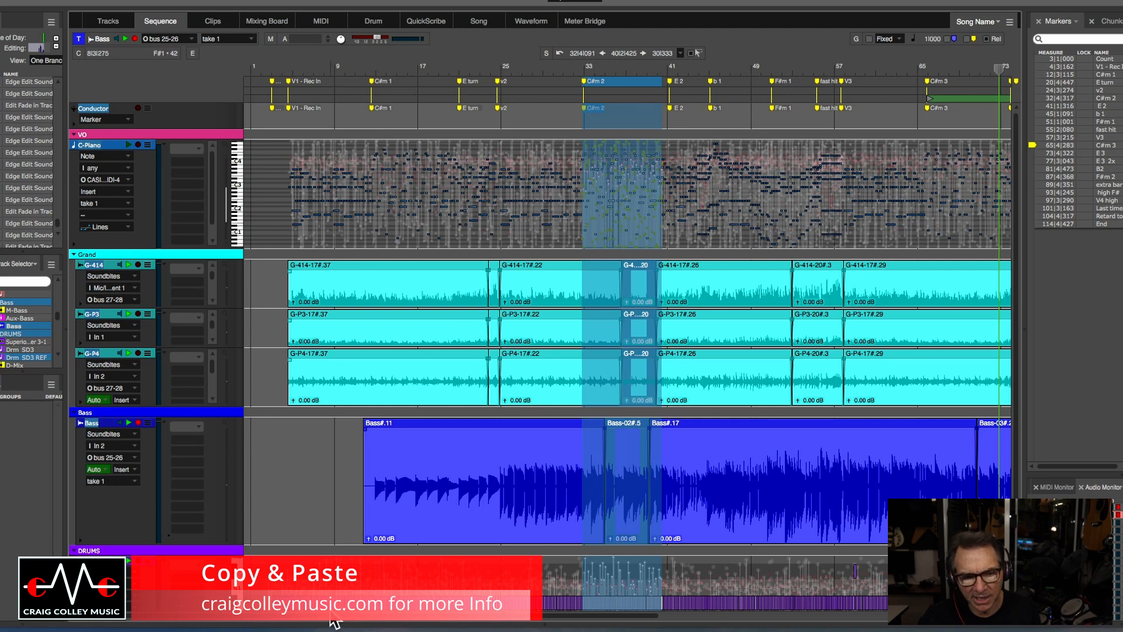
drag(591, 623, 682, 620)
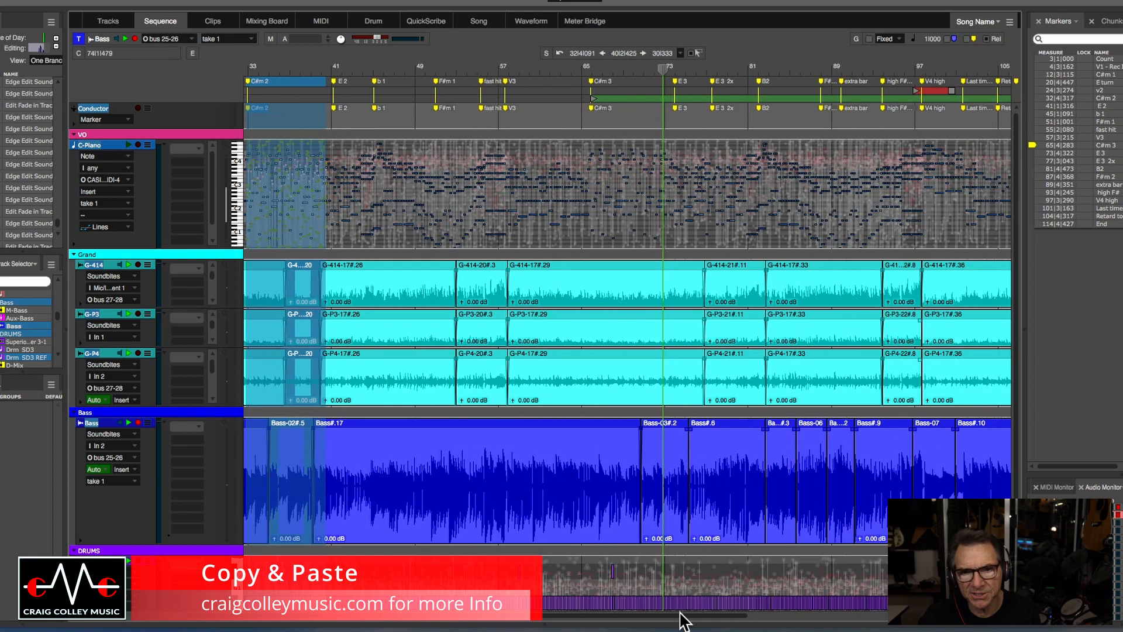
click(596, 93)
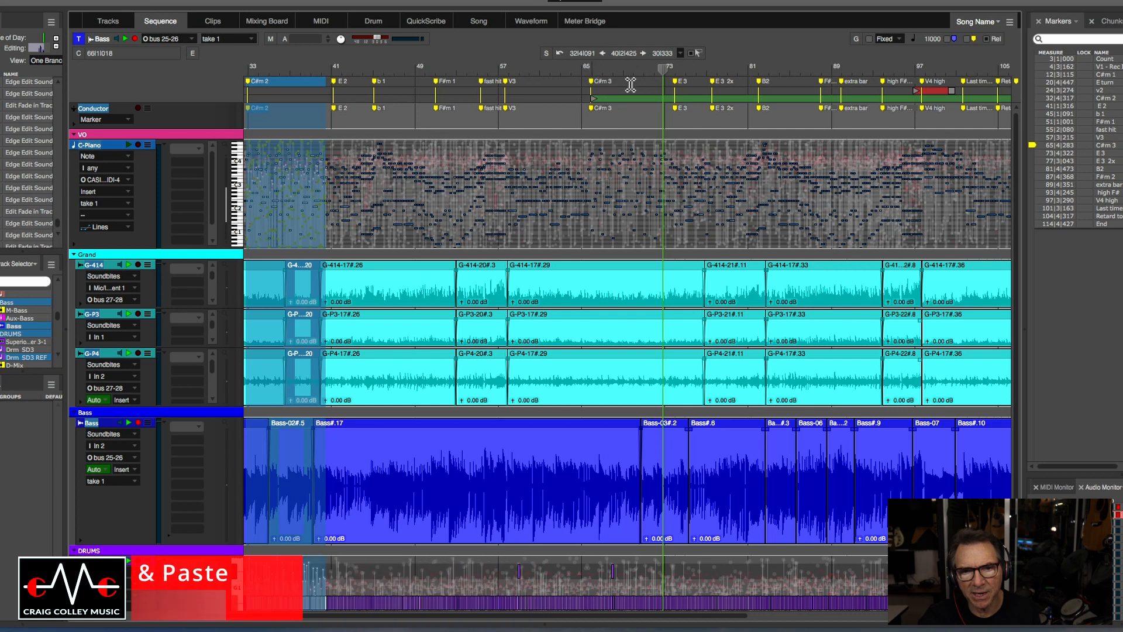
shift+click(664, 502)
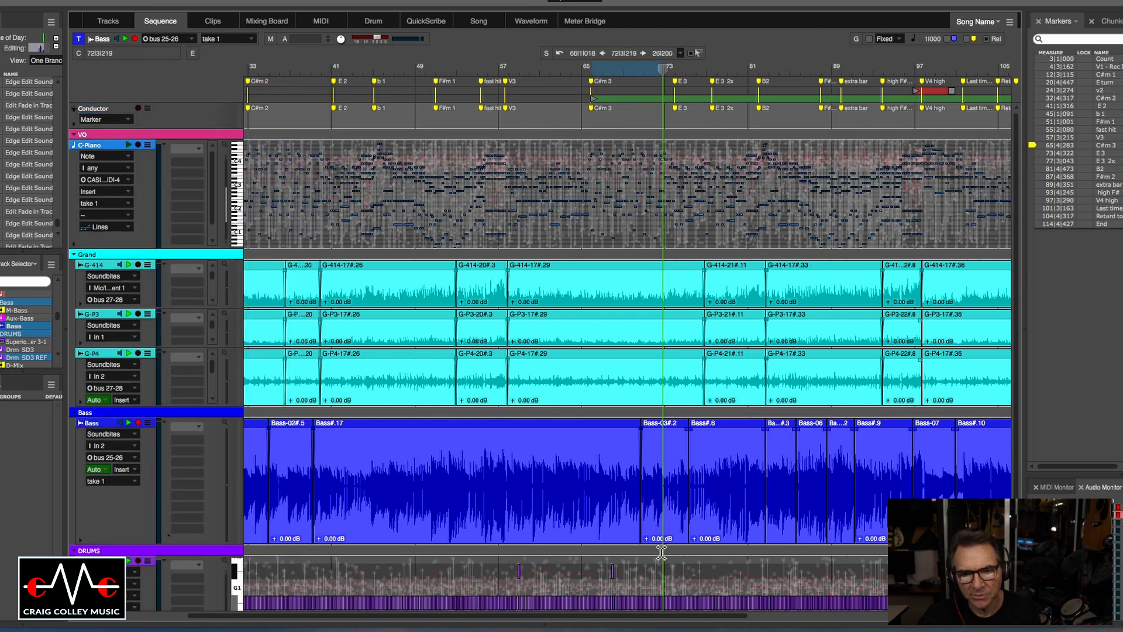
key(shift+super+a)
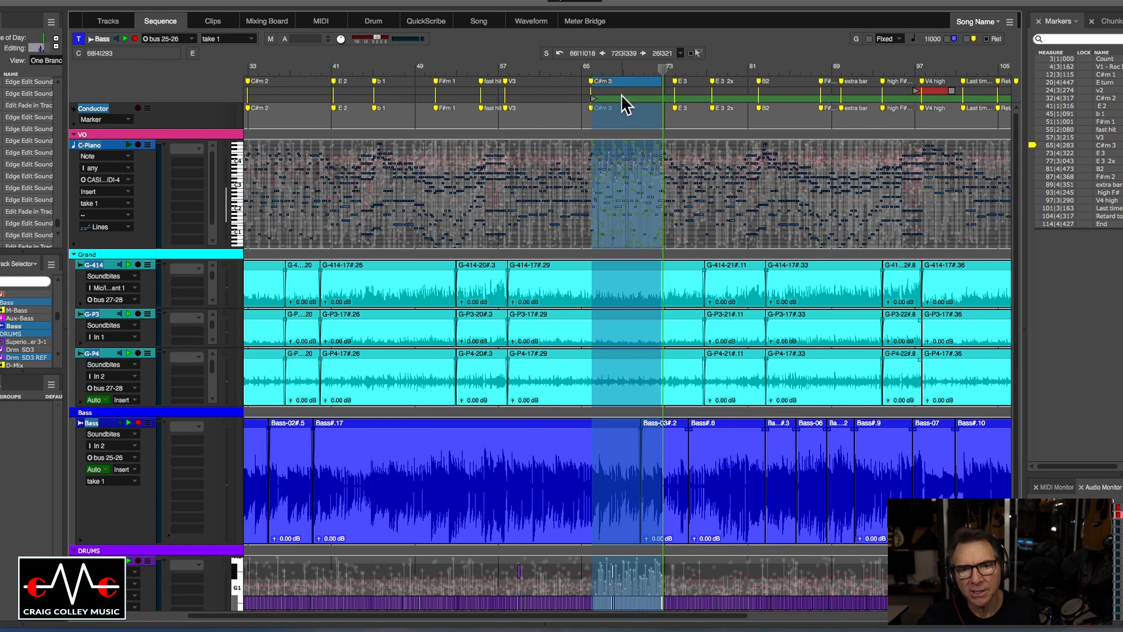
Clear the C#m 3 time selection and play back from late in measure 66 to audition the Bass through the edit before measure 71
click(621, 71)
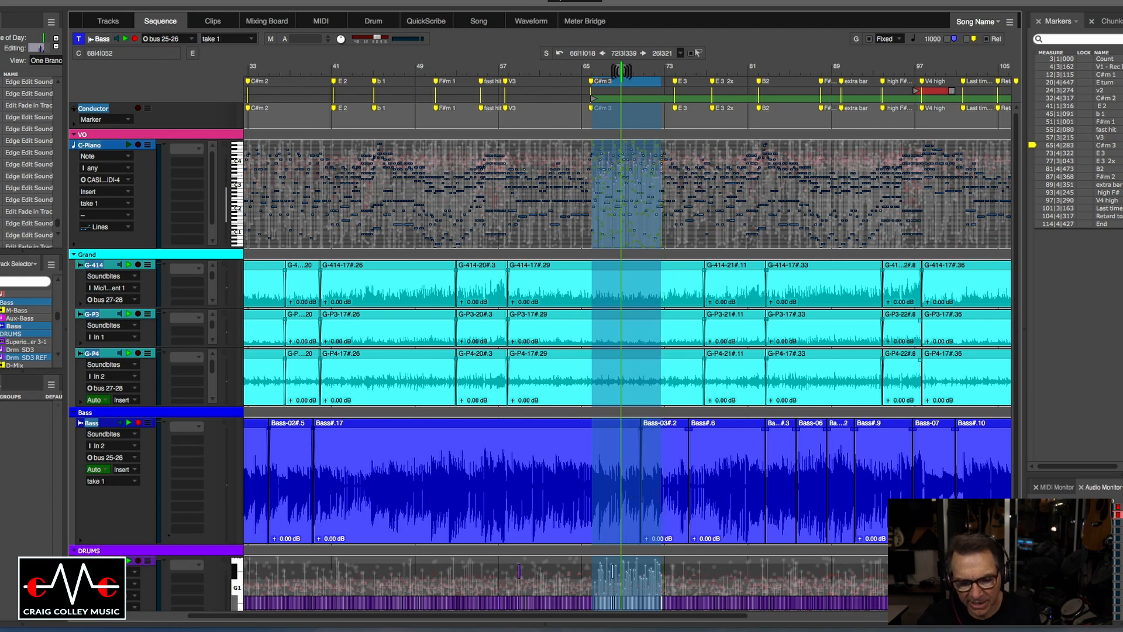
key(super+Right)
key(super+Right)
key(super+Right)
key(super+Right)
key(super+Right)
key(super+Right)
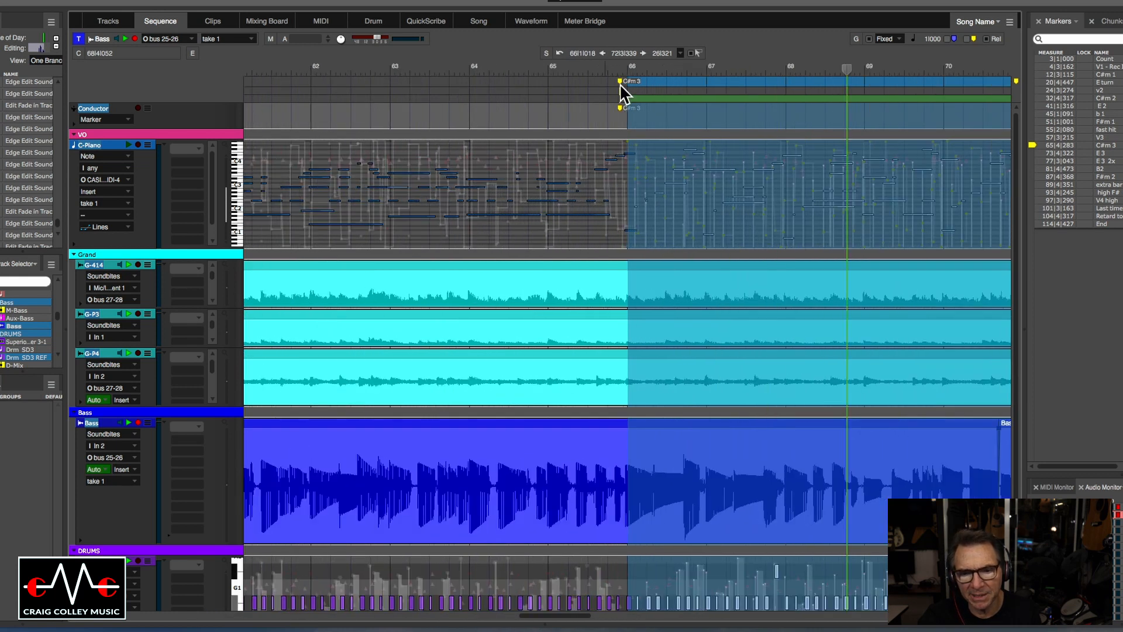
click(607, 77)
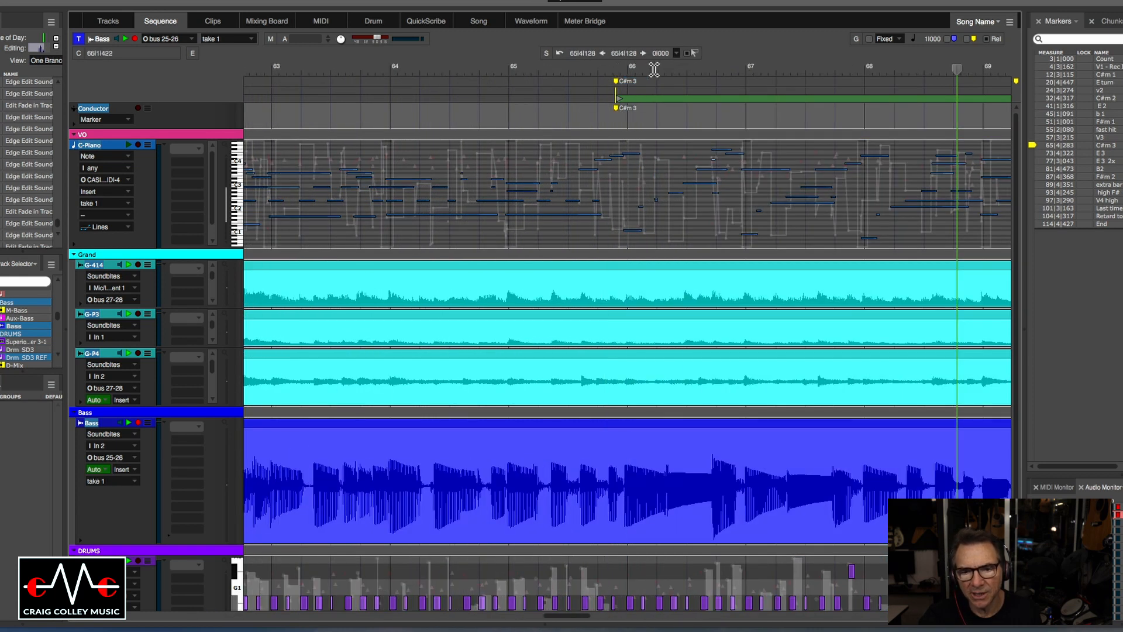
click(719, 68)
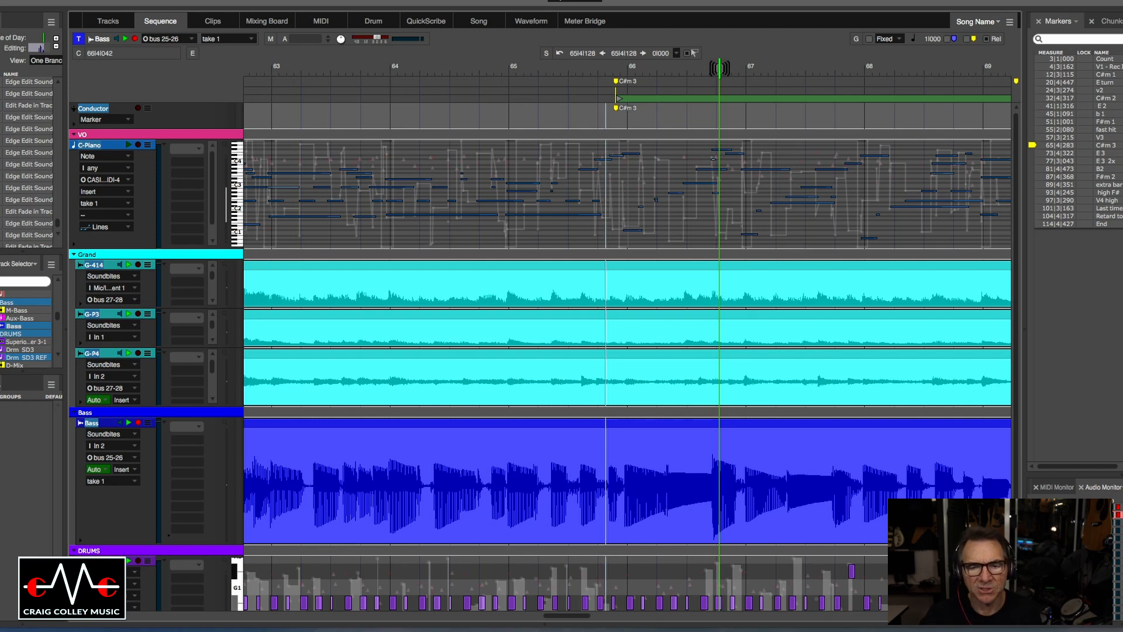
key(space)
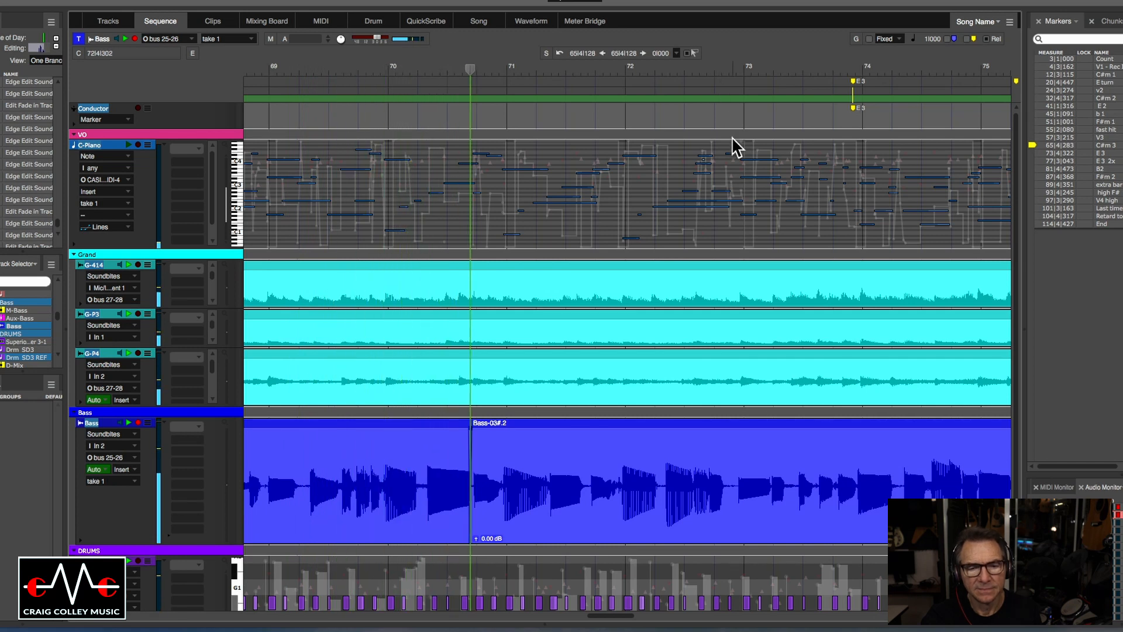
Move the edit point between the Bass#.6 and Bass-04 soundbites later, to just before measure 83, and add a short crossfade there
key(super+Left)
key(super+Left)
key(super+Left)
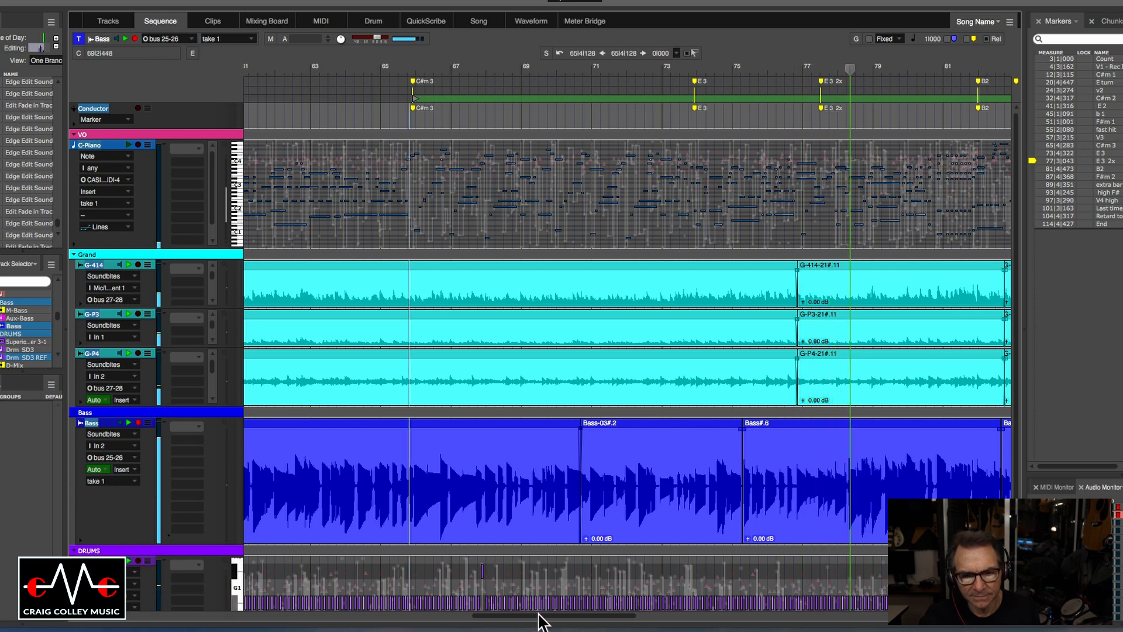
drag(539, 617, 640, 623)
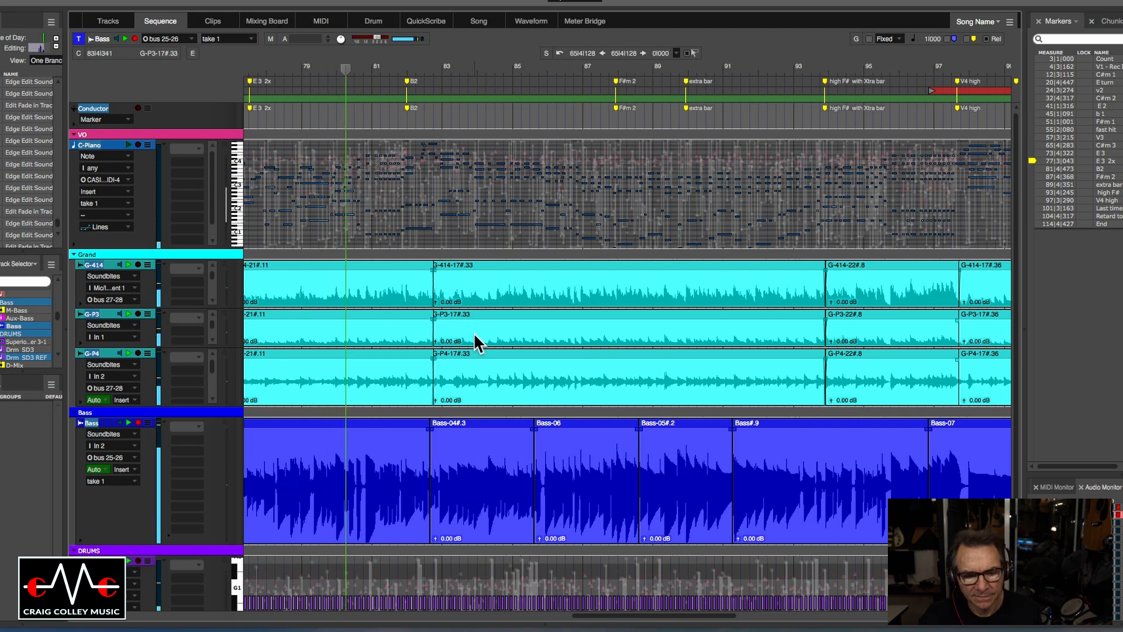
key(super+Right)
key(super+Right)
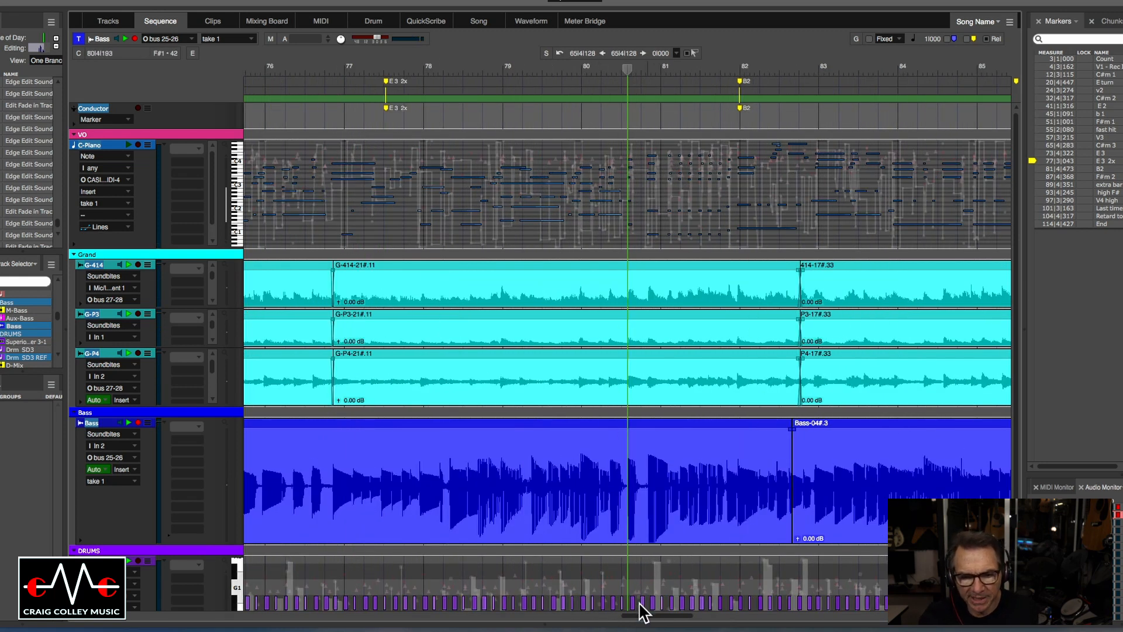
drag(650, 615, 689, 615)
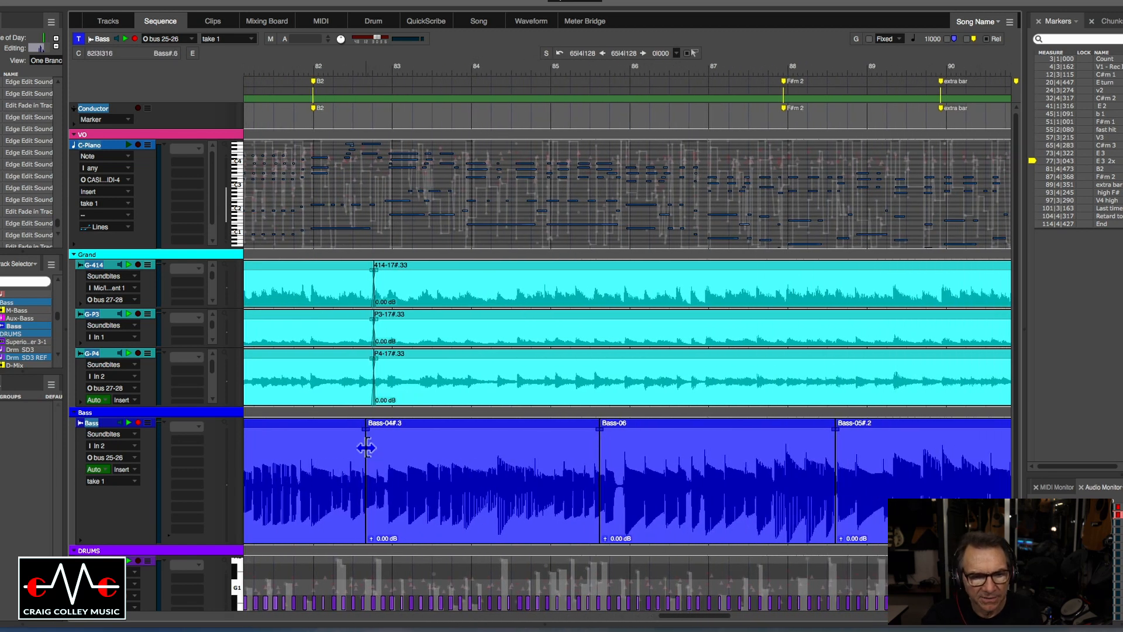
drag(371, 448, 386, 444)
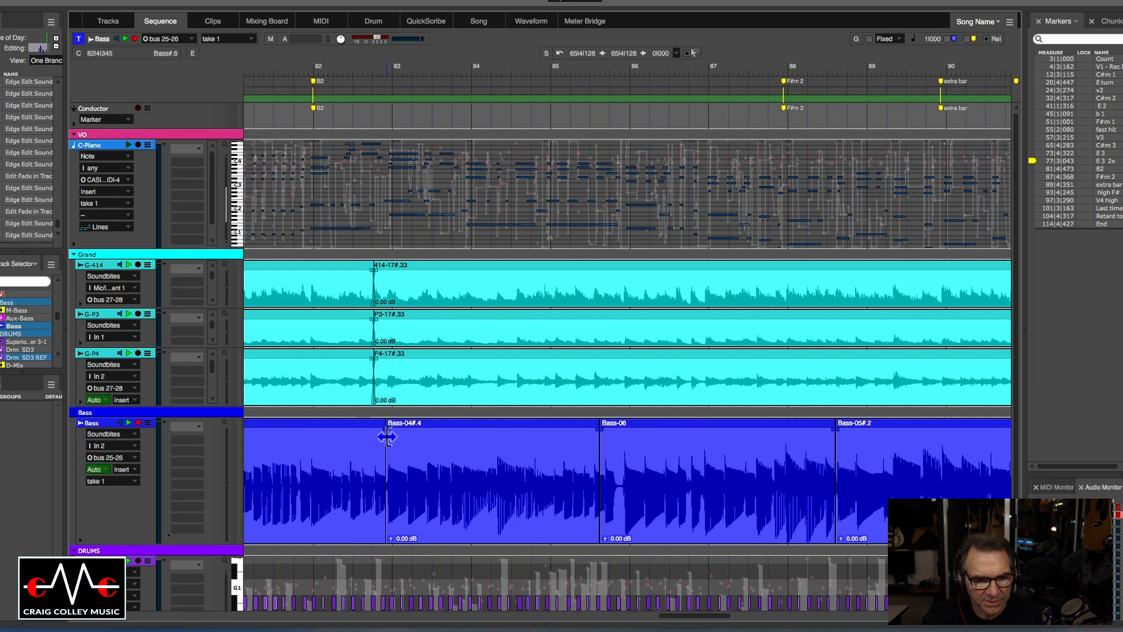
click(387, 434)
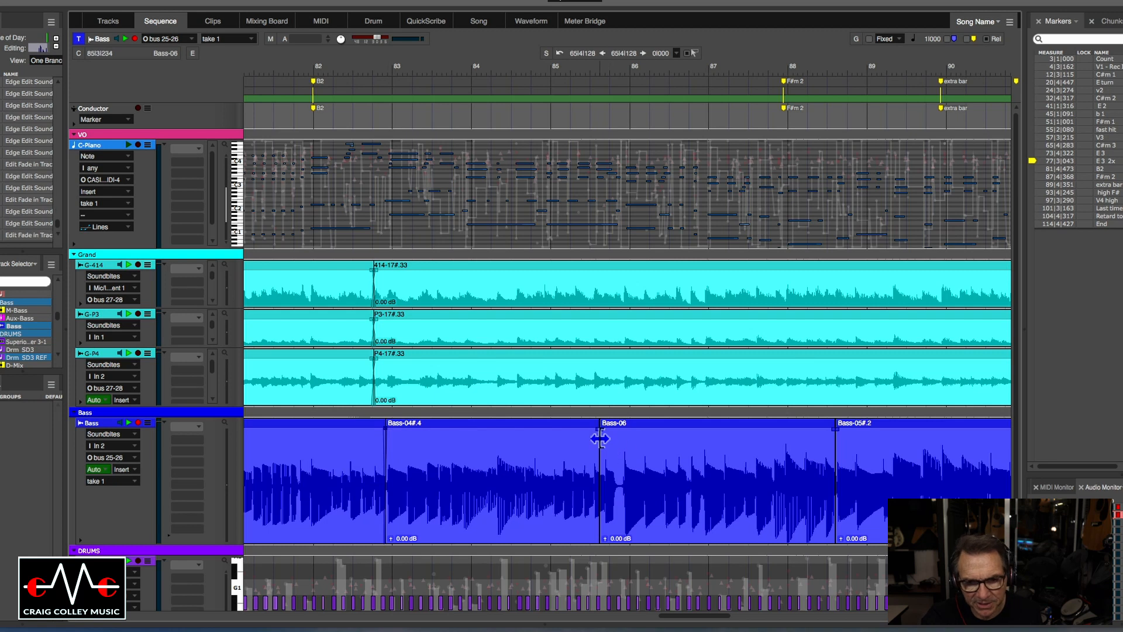
Move the Bass-04/Bass-06 edit point earlier, to midway between measures 85 and 86, and add short crossfades there and at the Bass-05 edit
drag(600, 438, 583, 438)
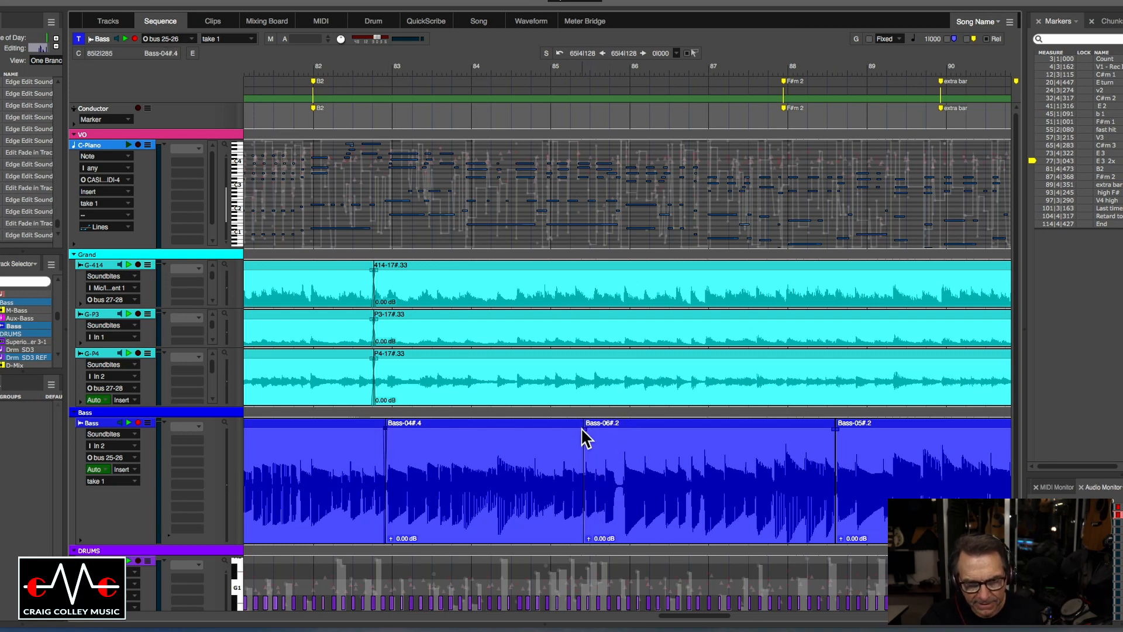
click(814, 462)
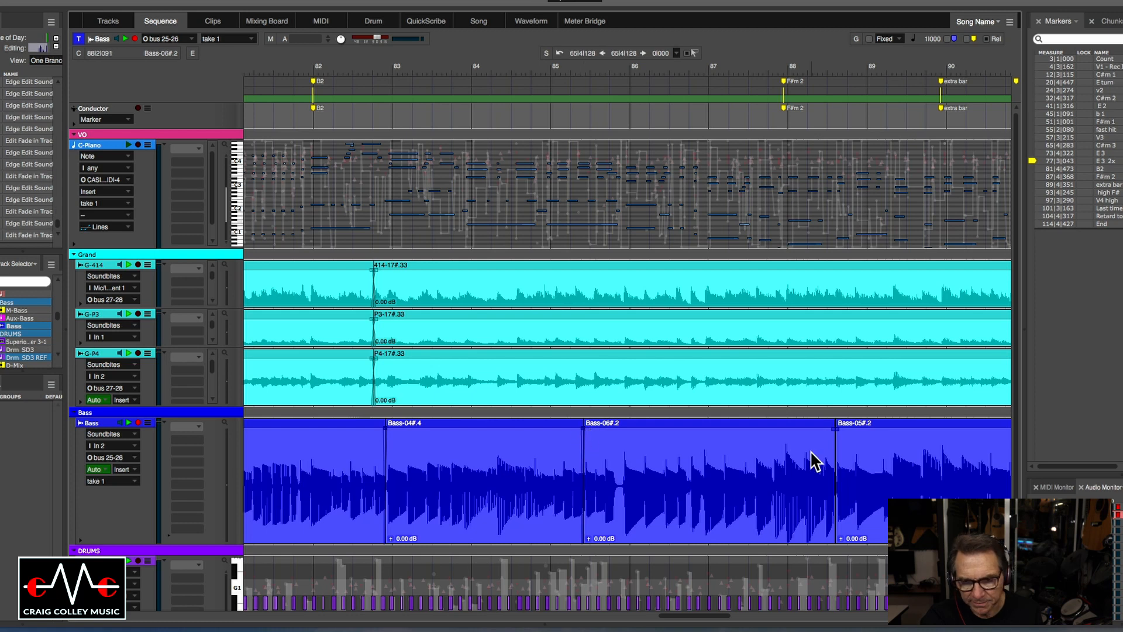
click(837, 434)
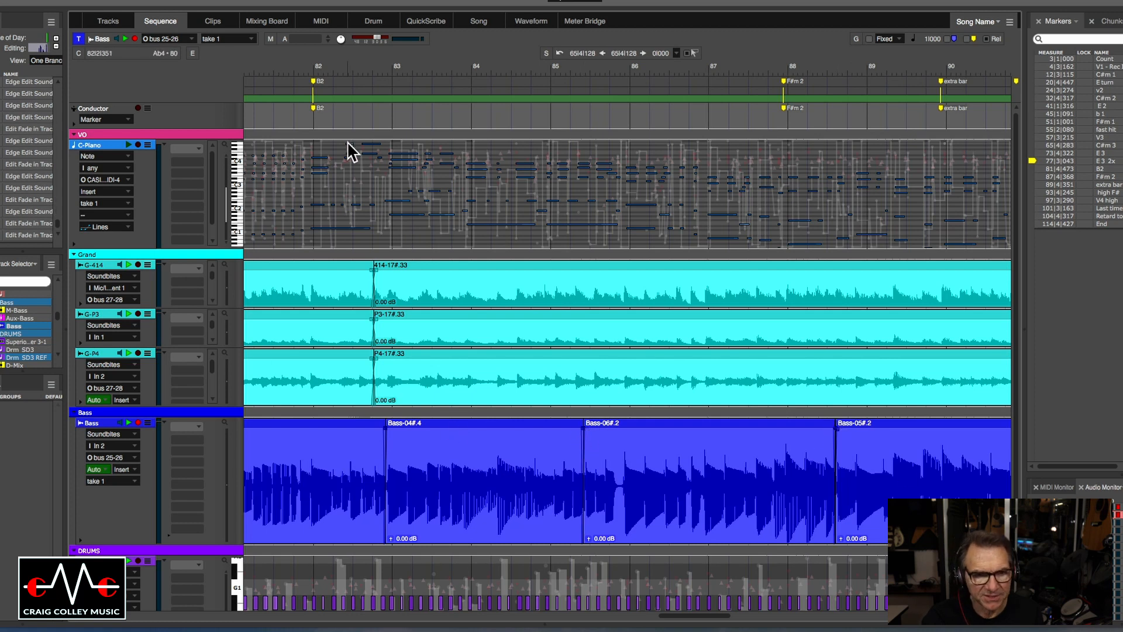
Play back from measure 82 to audition the Bass through its edits, following along past measure 91
click(324, 69)
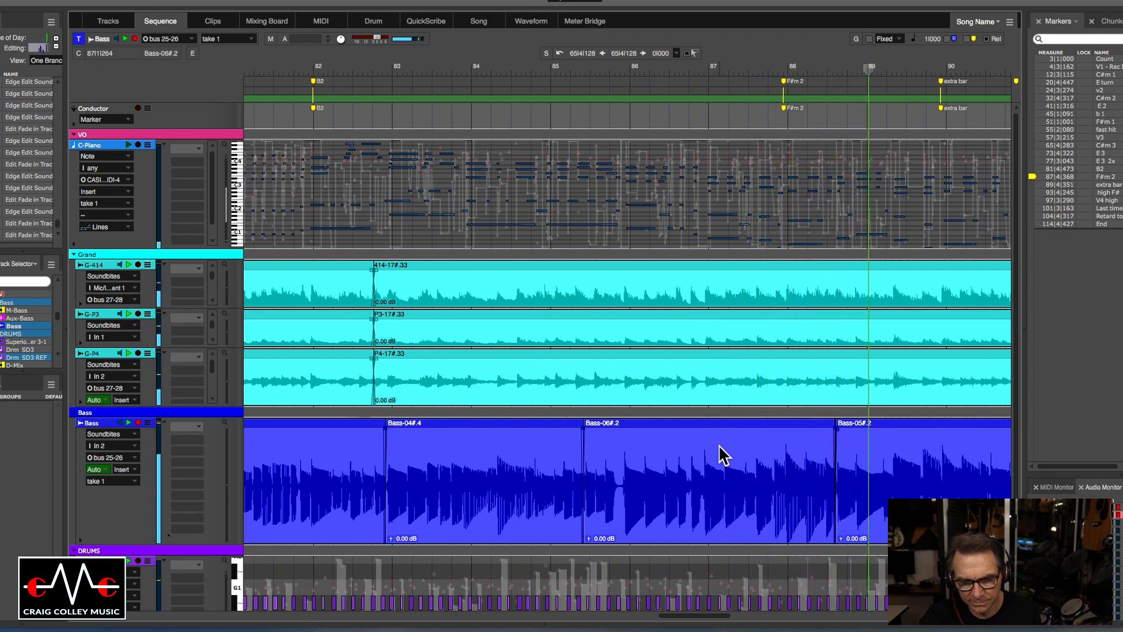
drag(702, 615, 766, 625)
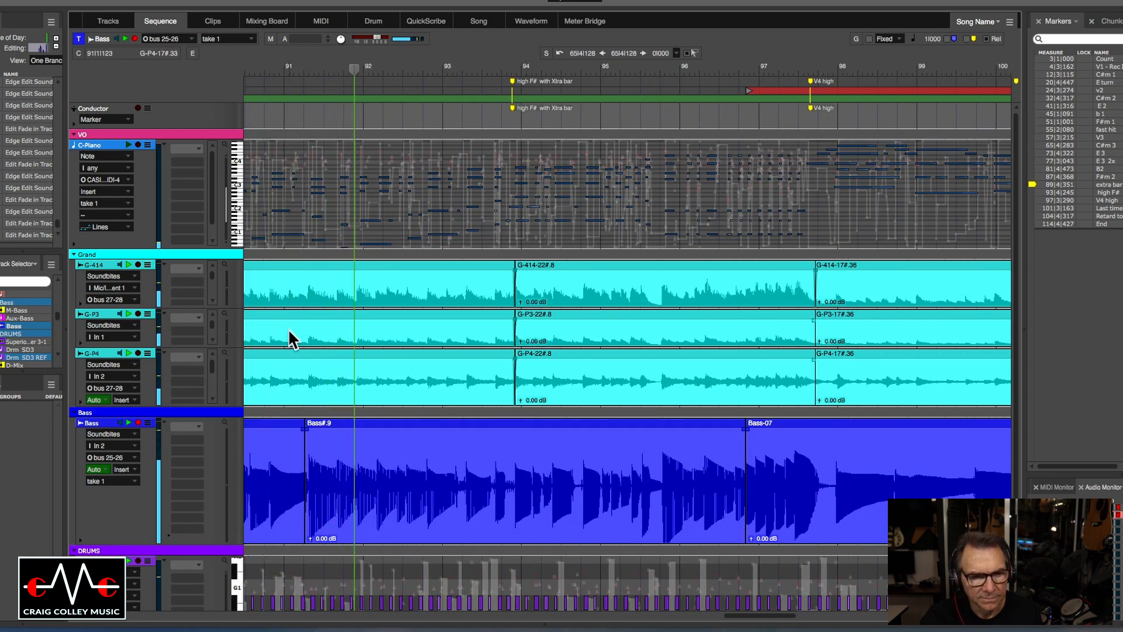
Move the edit point between the Bass-05 and Bass#.9 soundbites later, to just after measure 91 beat 2, and add a short crossfade
click(269, 73)
key(super+Right)
key(super+Right)
key(super+Right)
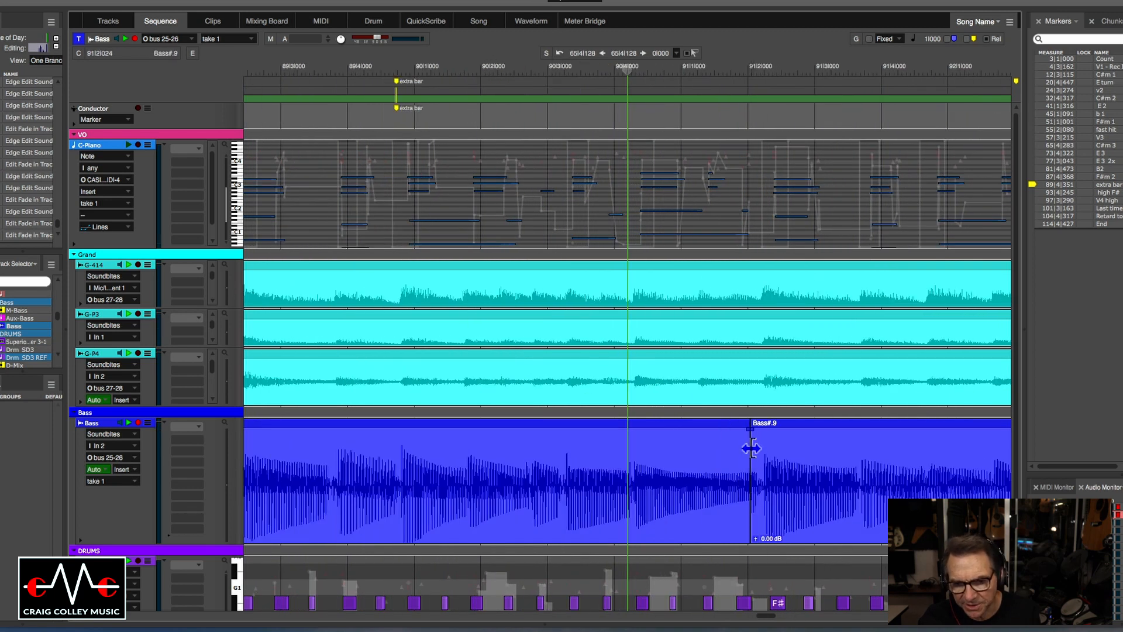
drag(751, 448, 757, 448)
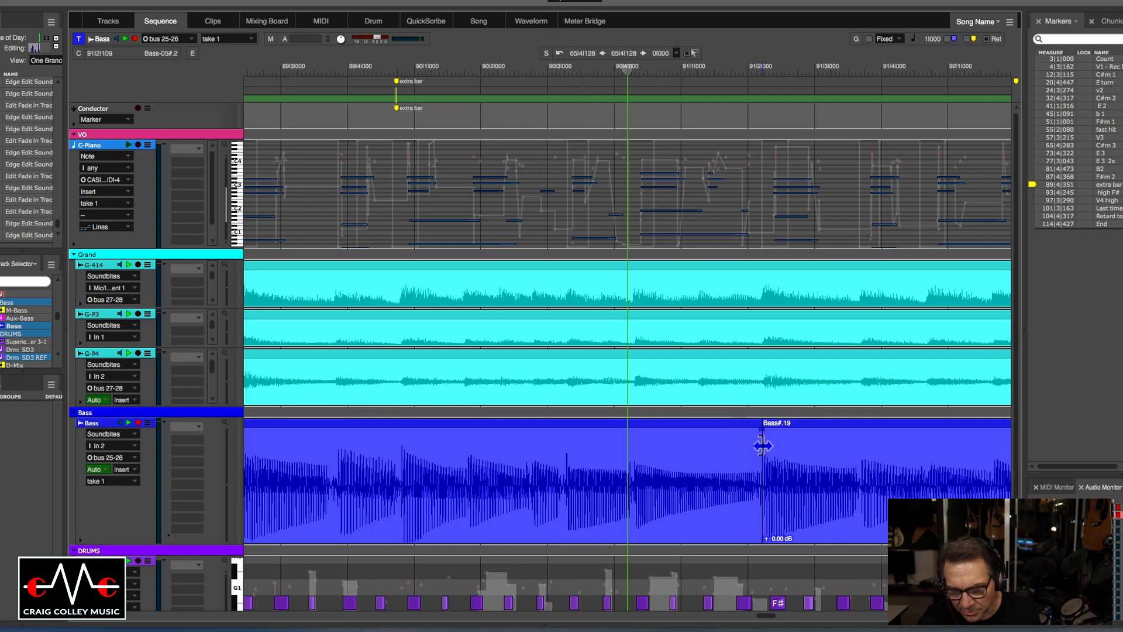
click(762, 436)
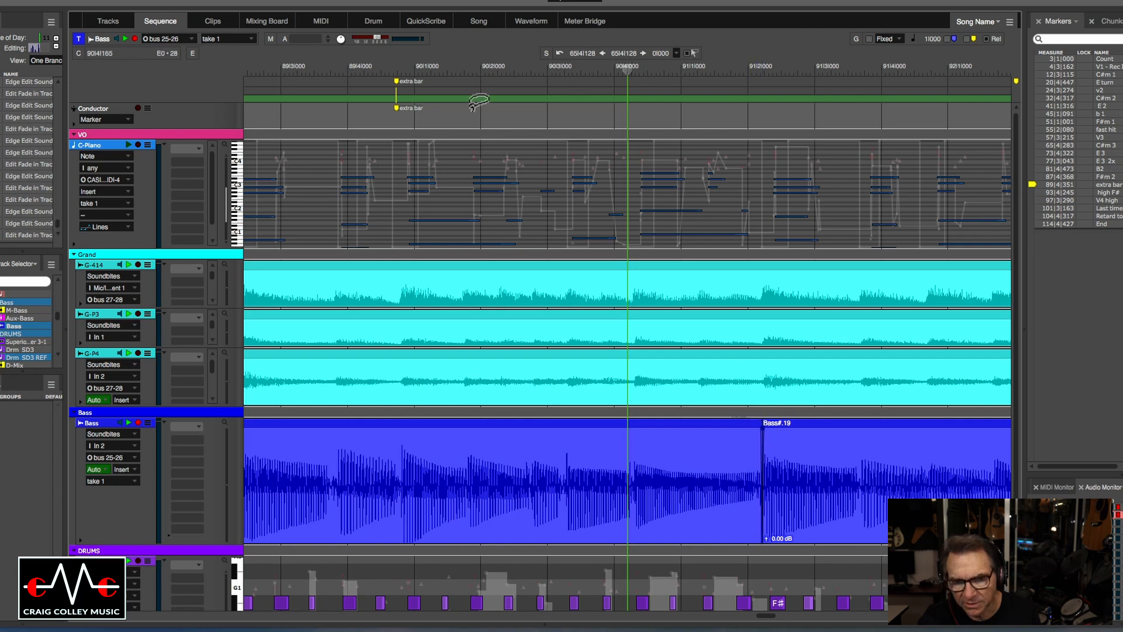
Audition the Bass edit after measure 91 twice, playing back from midway through measure 90 each time
click(525, 75)
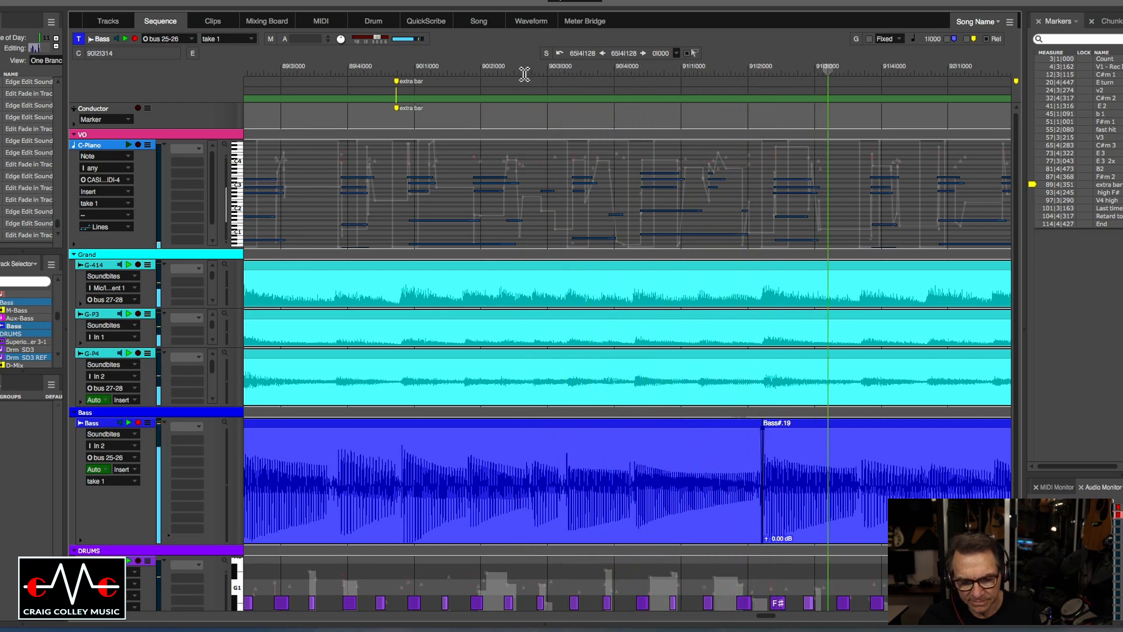
key(super+Left)
key(super+Left)
key(super+Left)
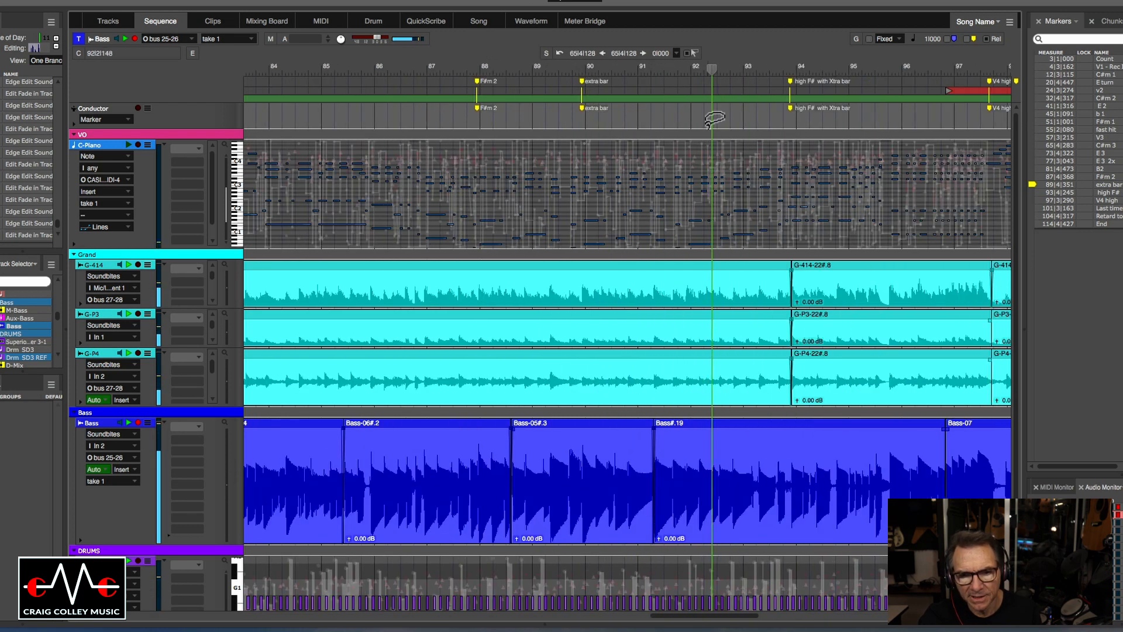
click(619, 71)
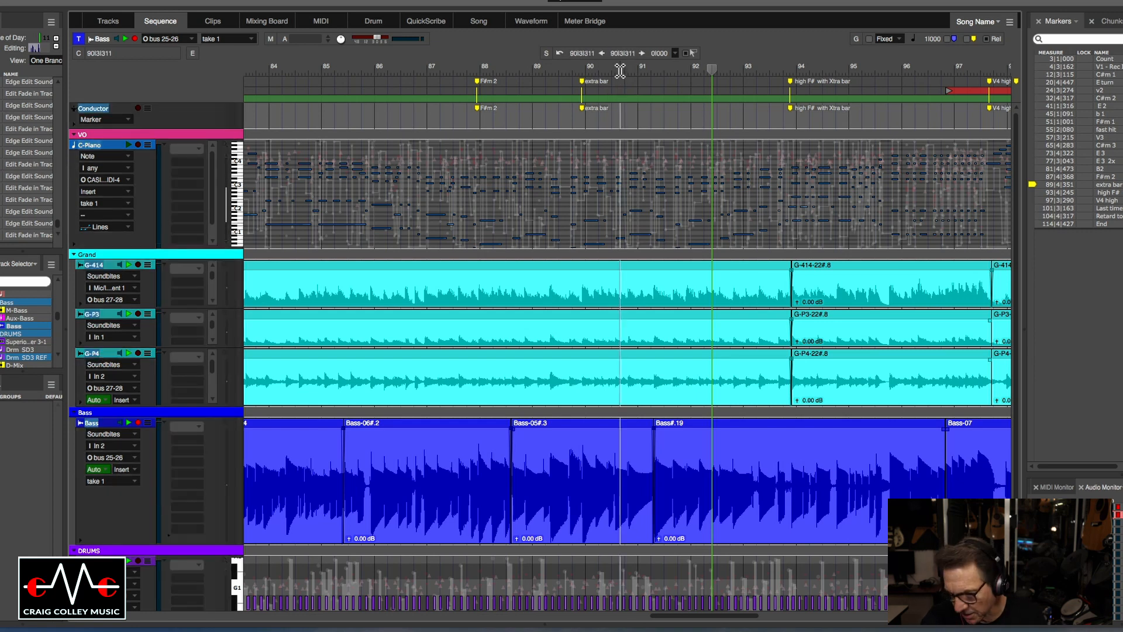
click(620, 71)
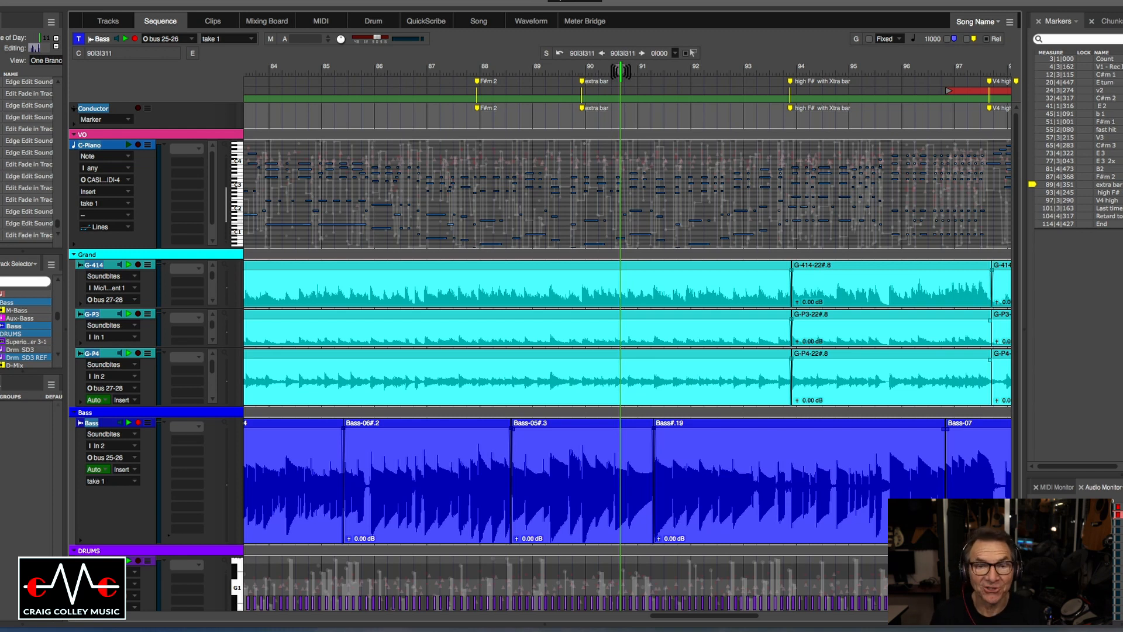
key(space)
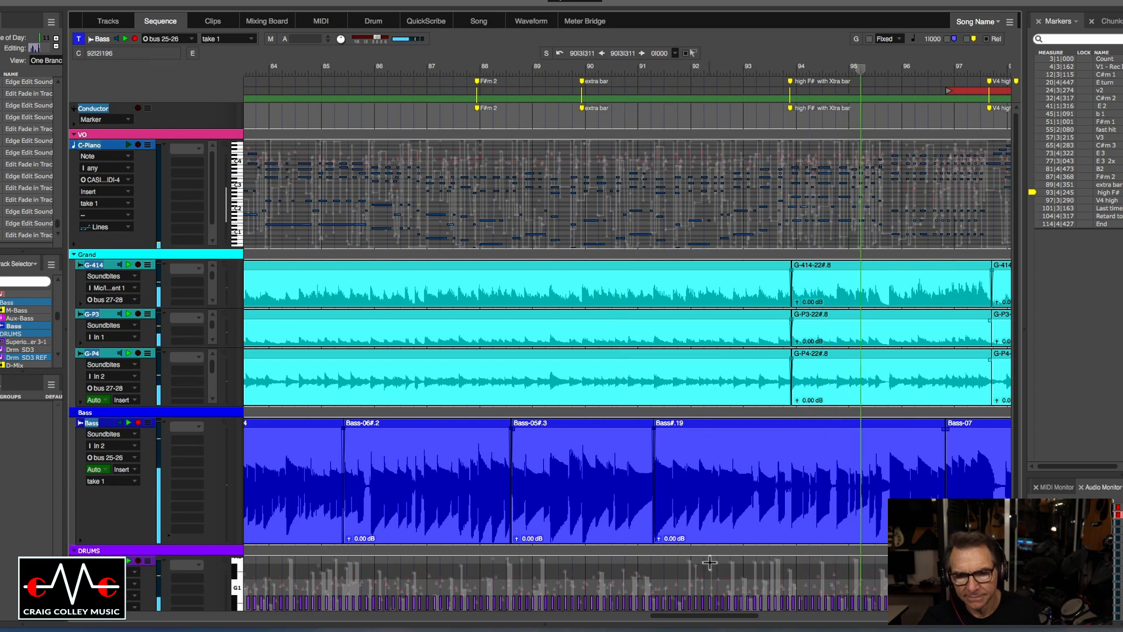
Play back from around measure 95 to audition the Bass across the start of the Bass-07 soundbite, and stop near measure 97 beat 3
drag(709, 615, 745, 617)
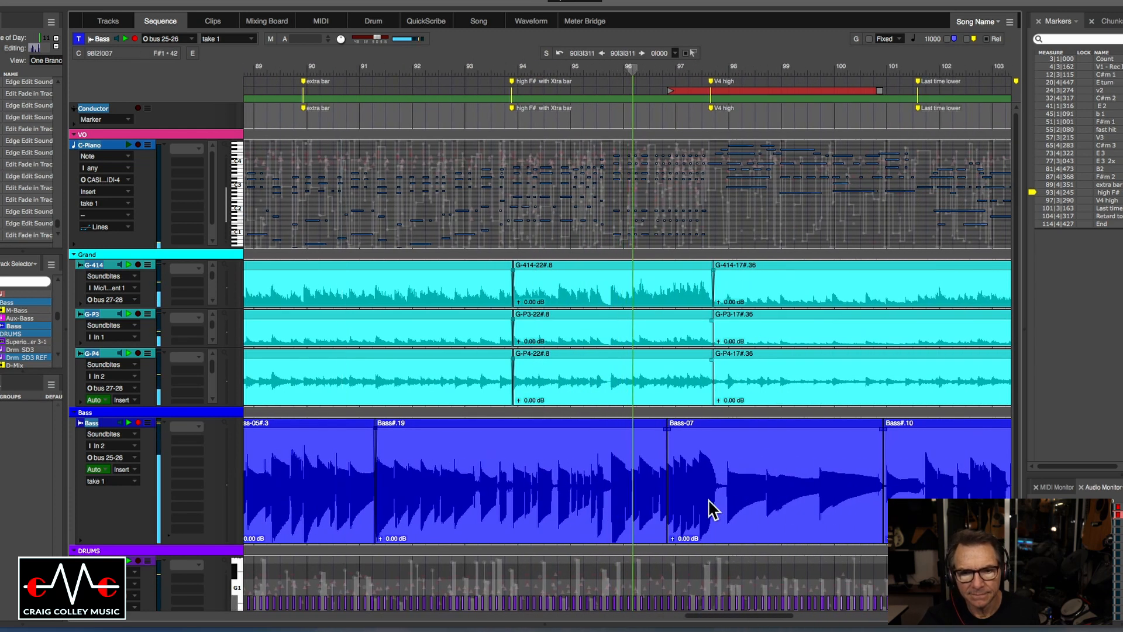
drag(659, 70, 596, 70)
key(super+Right)
key(super+Right)
key(super+Right)
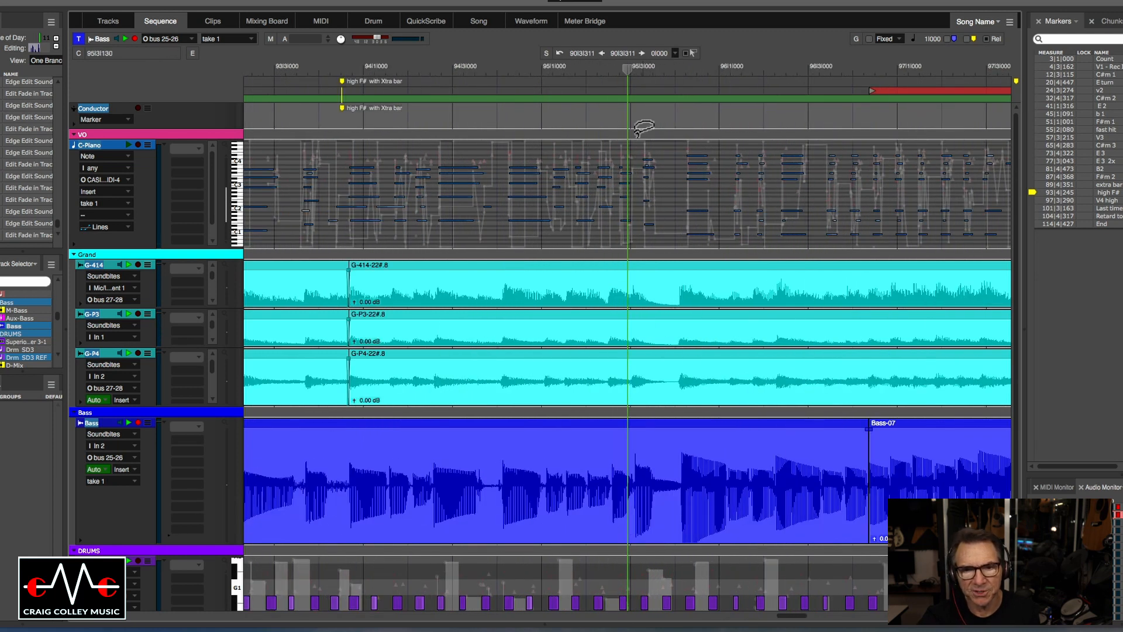
key(space)
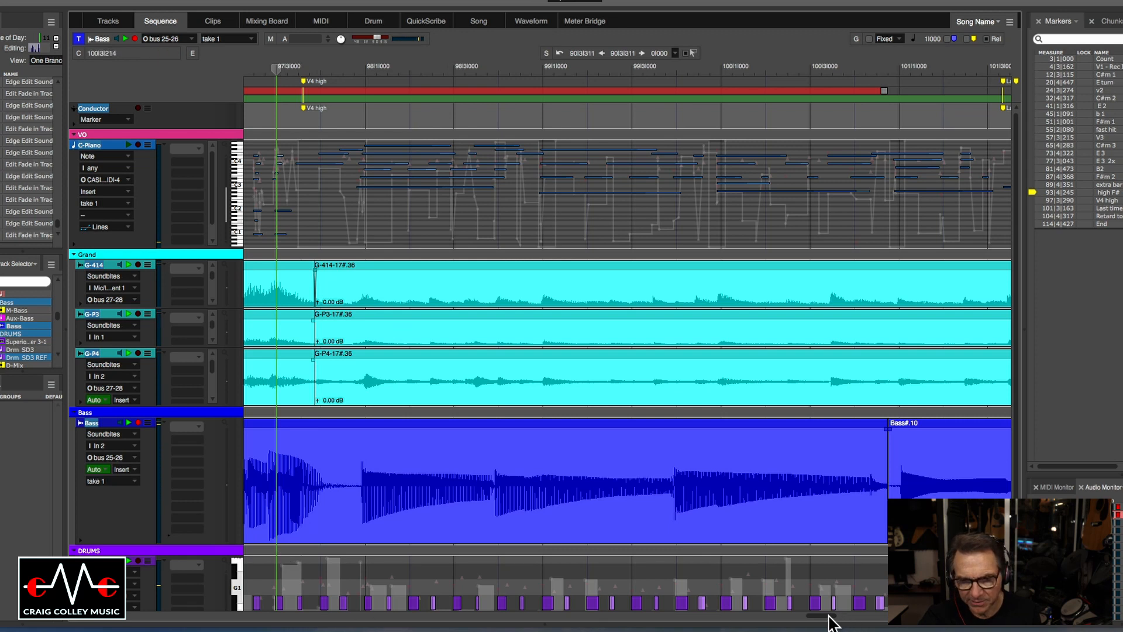
Add a short crossfade on the Bass track where the Bass-07 soundbite begins, near measure 96 beat 4
drag(831, 623, 818, 623)
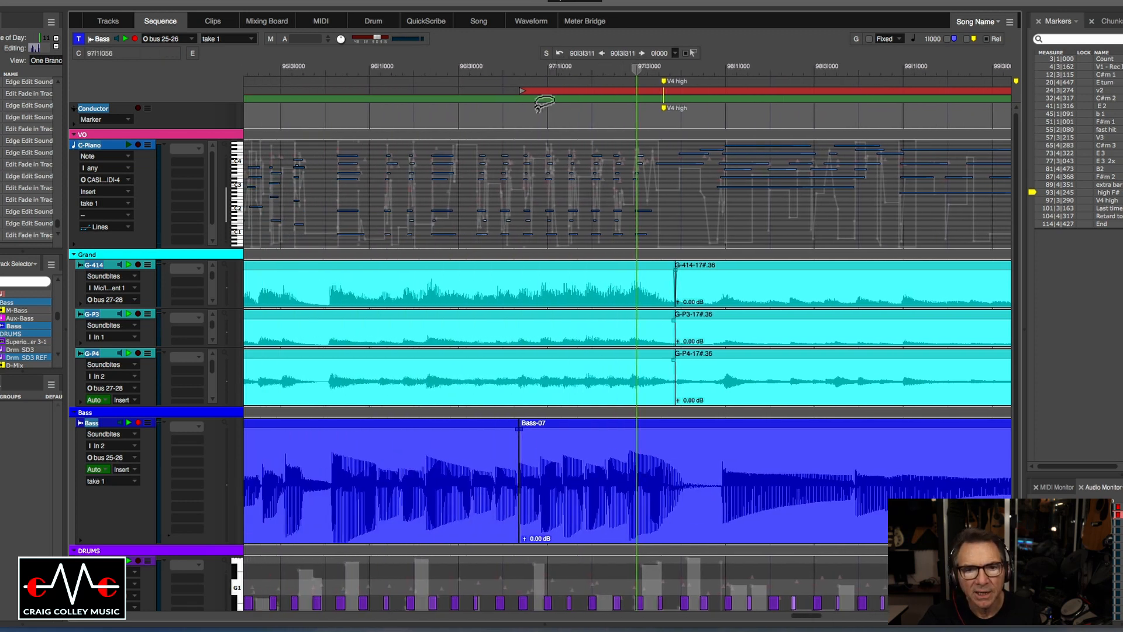
click(520, 69)
key(super+Right)
key(super+Right)
key(super+Right)
key(super+Right)
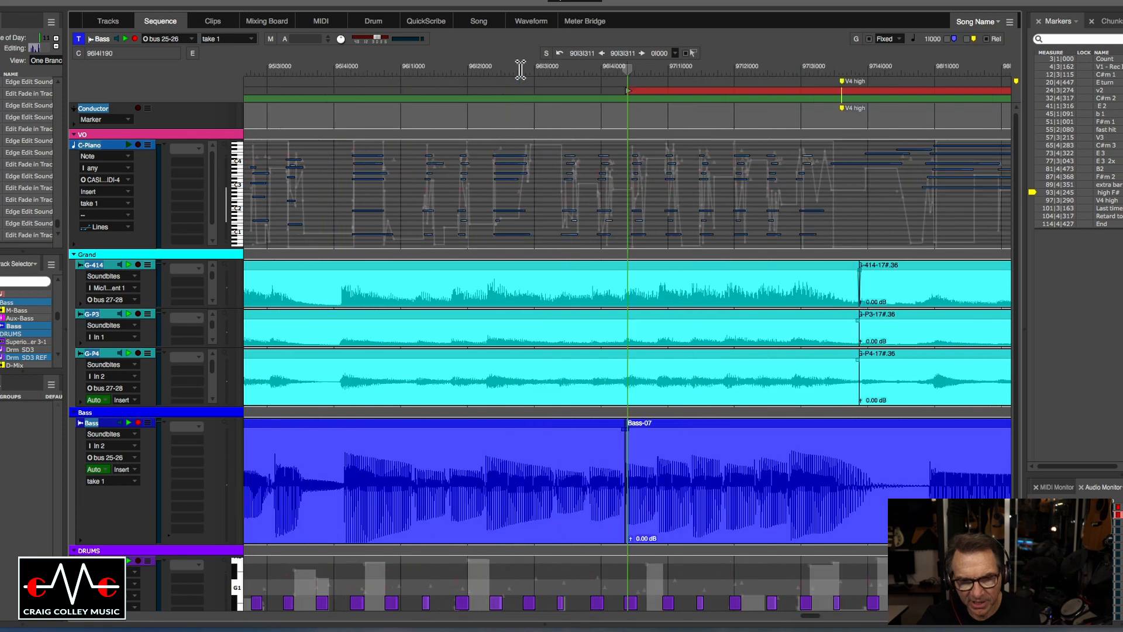
click(619, 436)
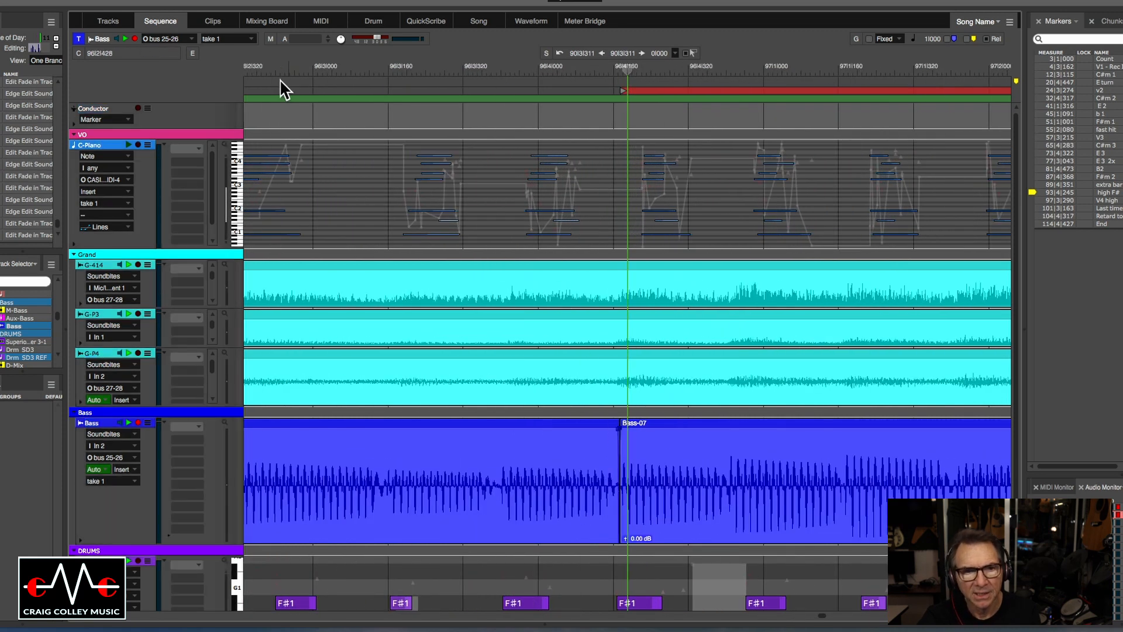
Play back from measure 96 beat 3 to audition the Bass-07 crossfade and the following transition into Bass#.10, stopping near measure 101 beat 3
click(317, 72)
key(super+Left)
key(super+Left)
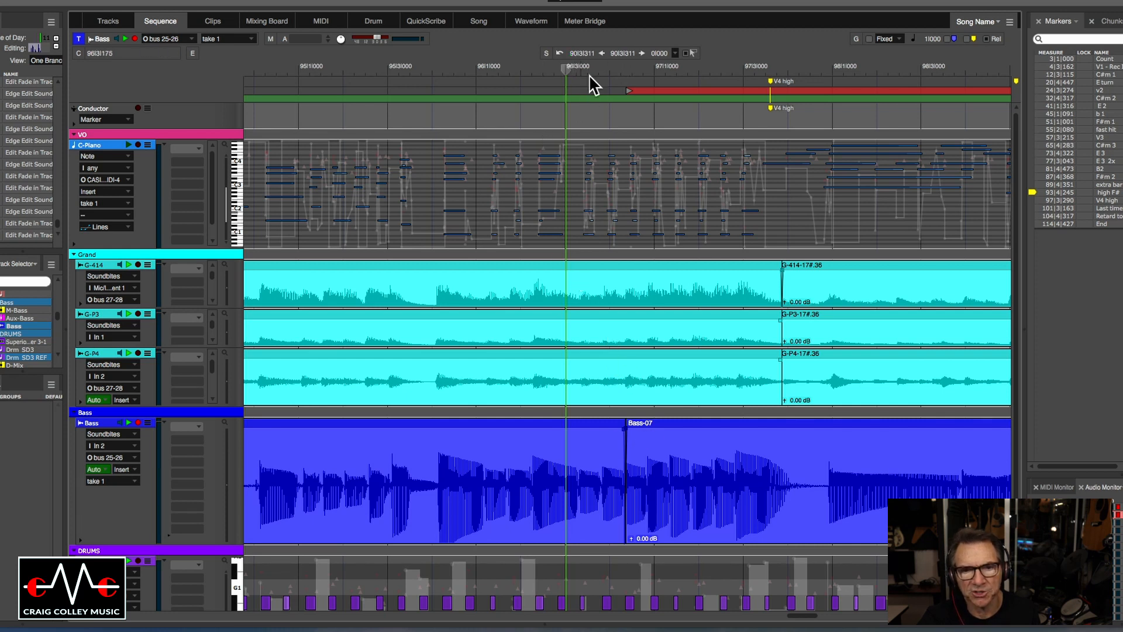
key(space)
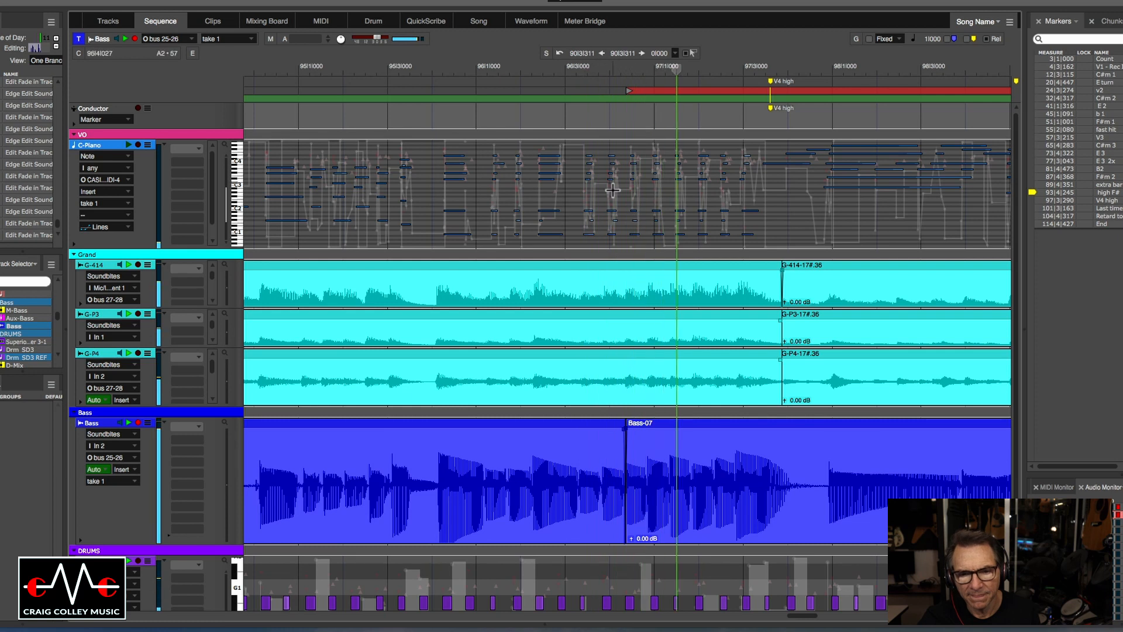
scroll(619, 201, down, 3)
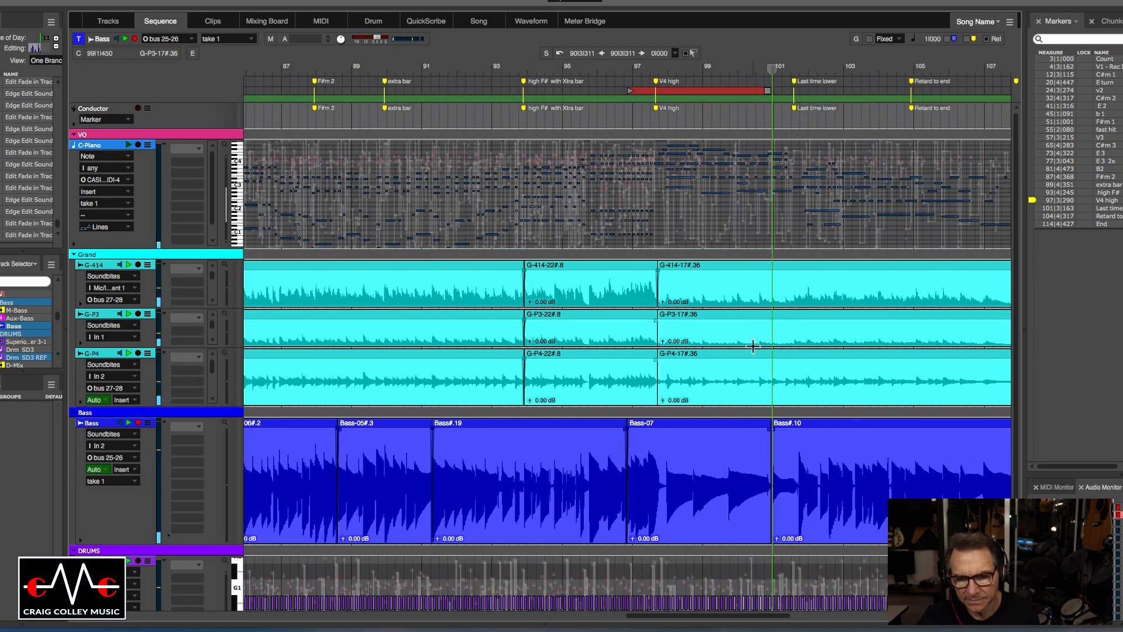
key(super+Right)
key(super+Right)
key(super+Right)
key(space)
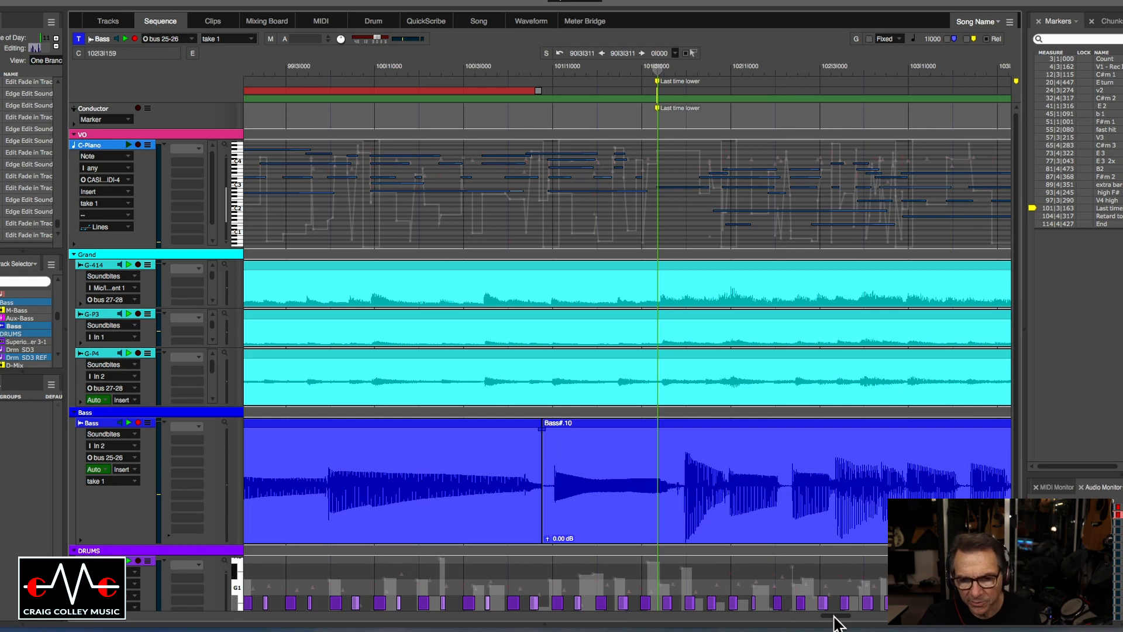
Trim the end of the Bass-07 soundbite back to just before measure 98 and extend the following Bass# soundbite earlier to meet it
drag(834, 616, 818, 618)
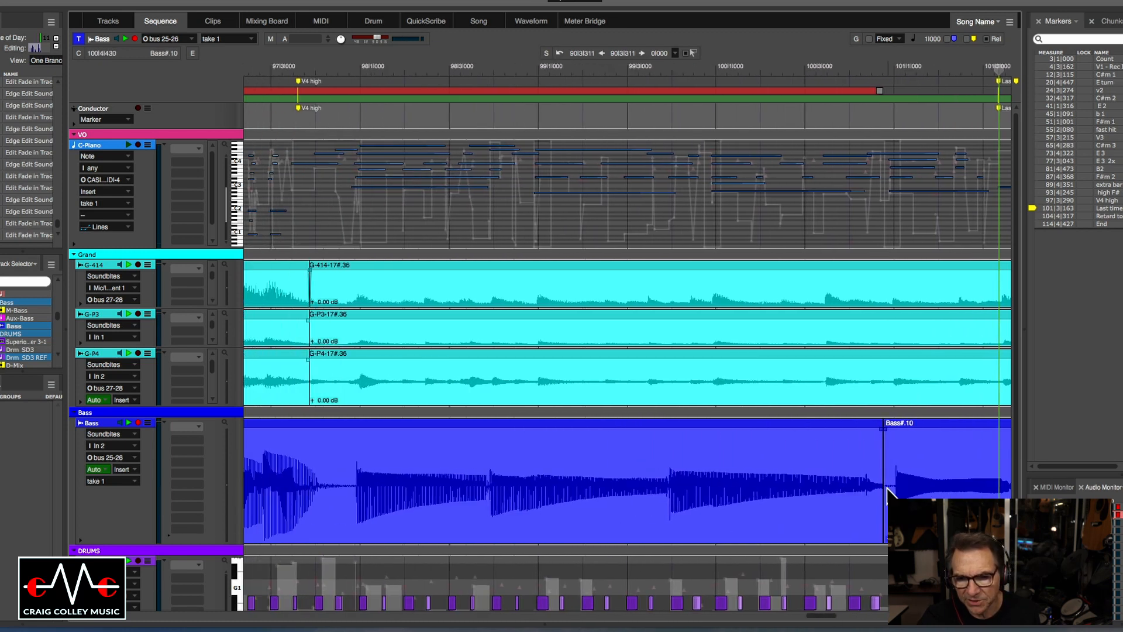
drag(885, 491, 830, 496)
drag(924, 491, 669, 485)
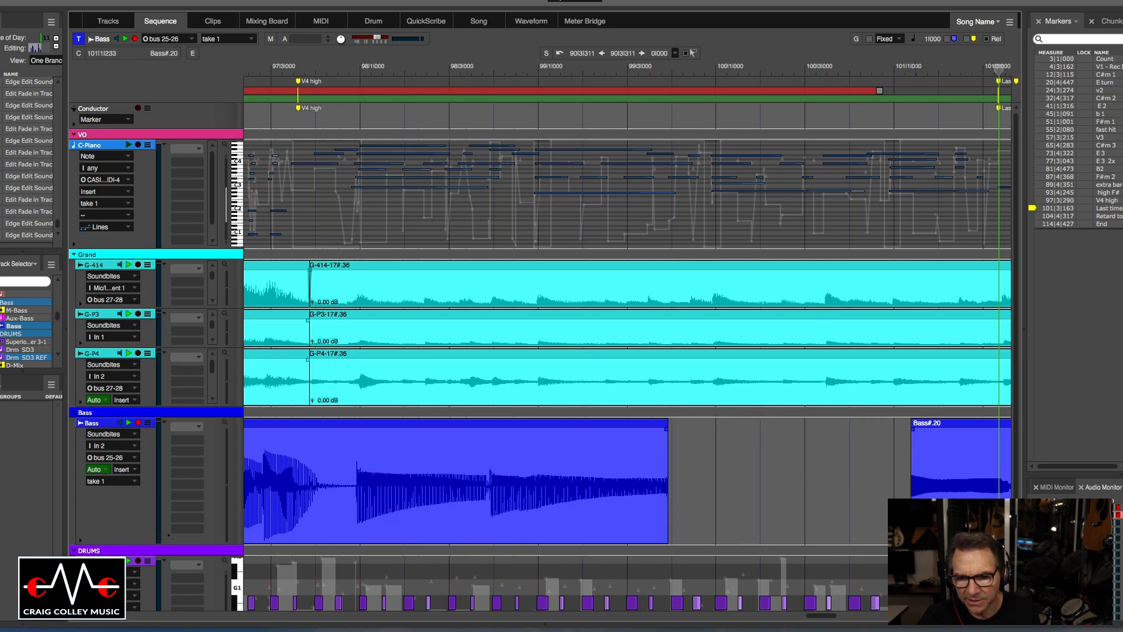
drag(912, 492, 578, 491)
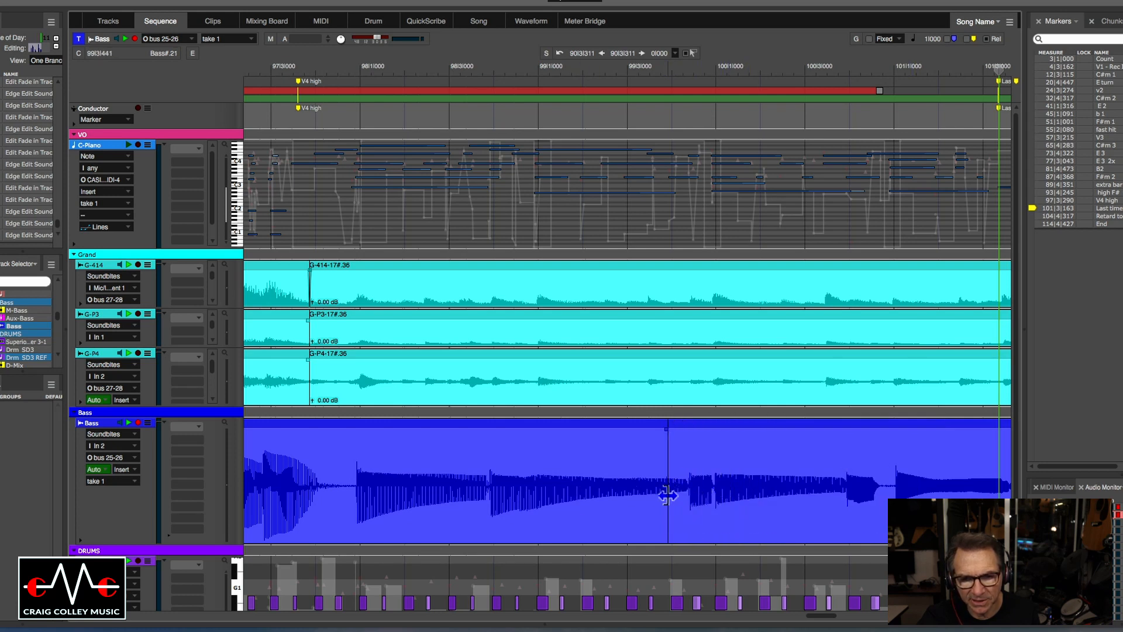
drag(667, 500, 493, 497)
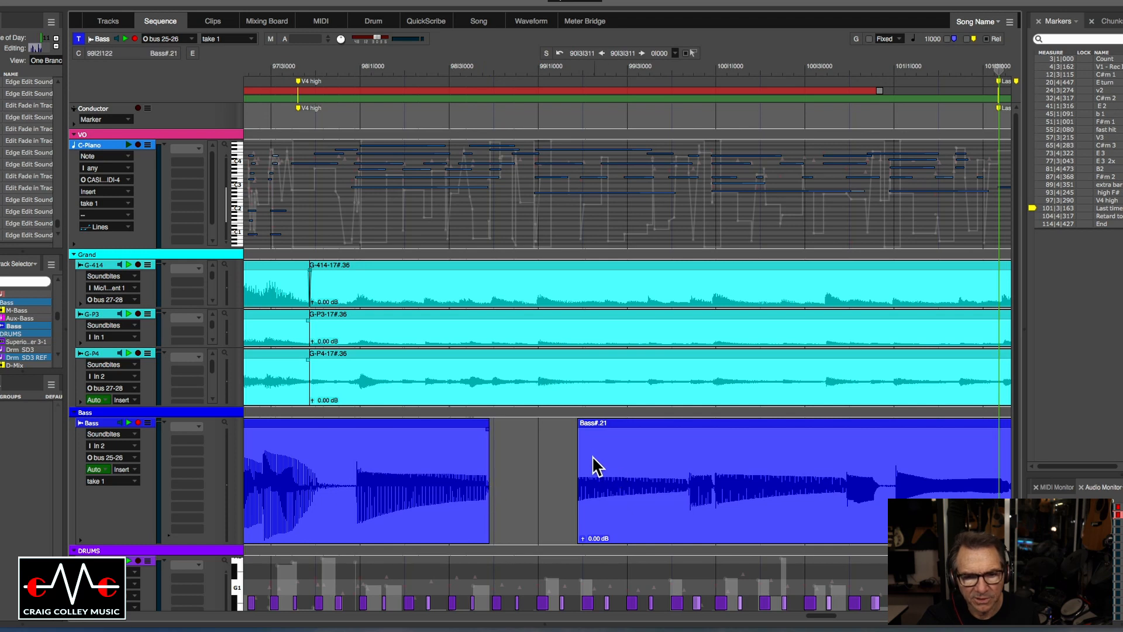
drag(578, 448, 355, 440)
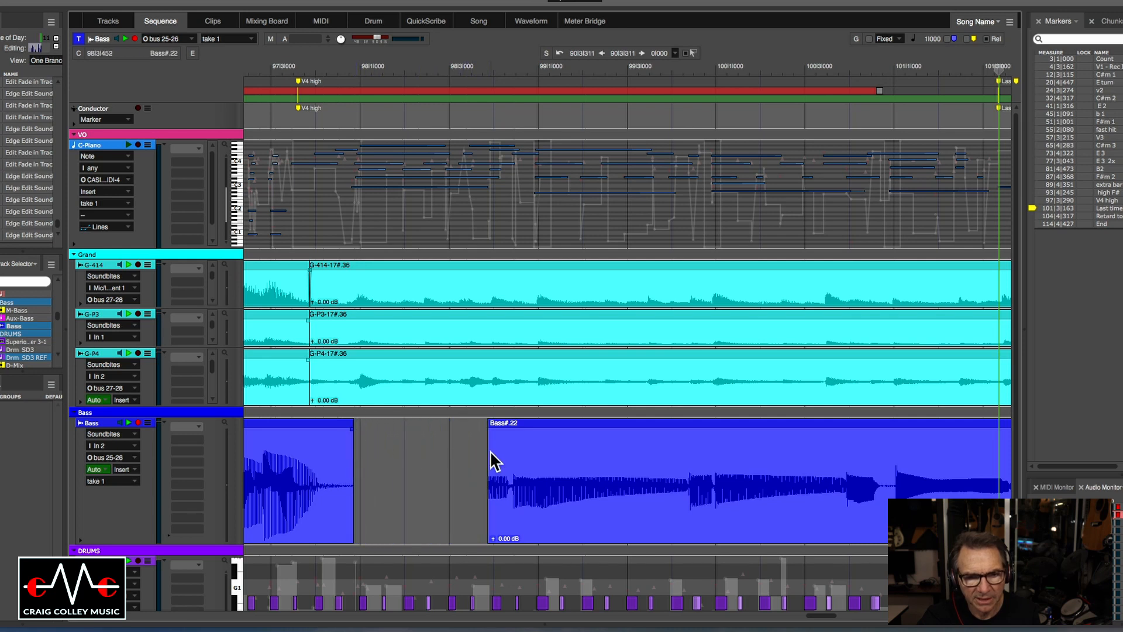
drag(489, 448, 353, 444)
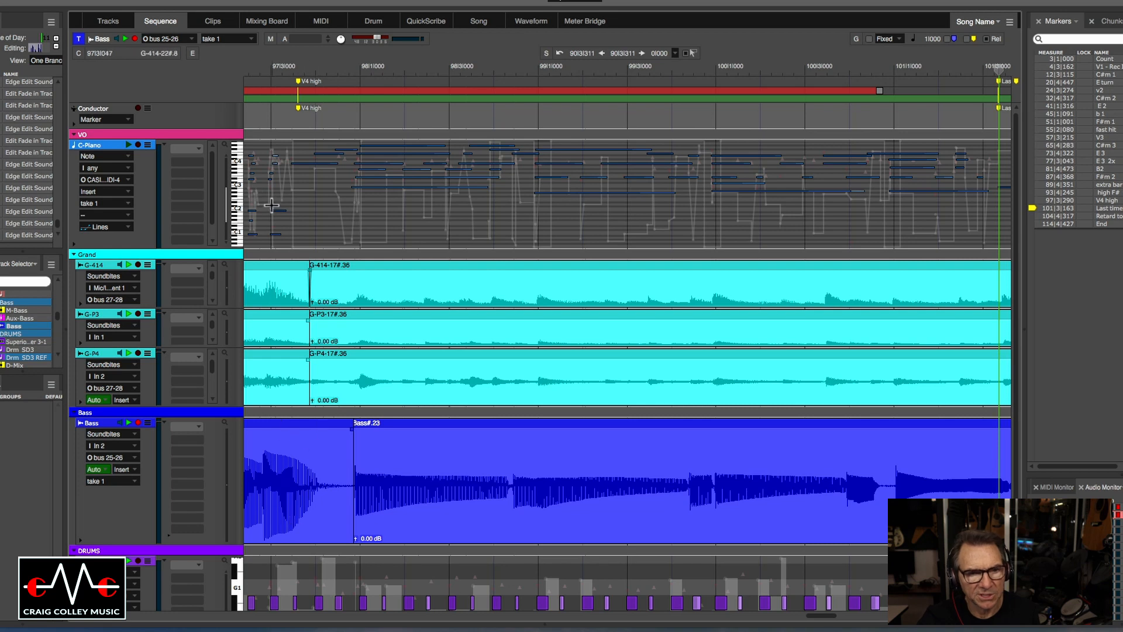
Clear the time selection before the V4 high marker and play back from measure 96 beat 2 to audition the new Bass edit
drag(233, 74, 269, 71)
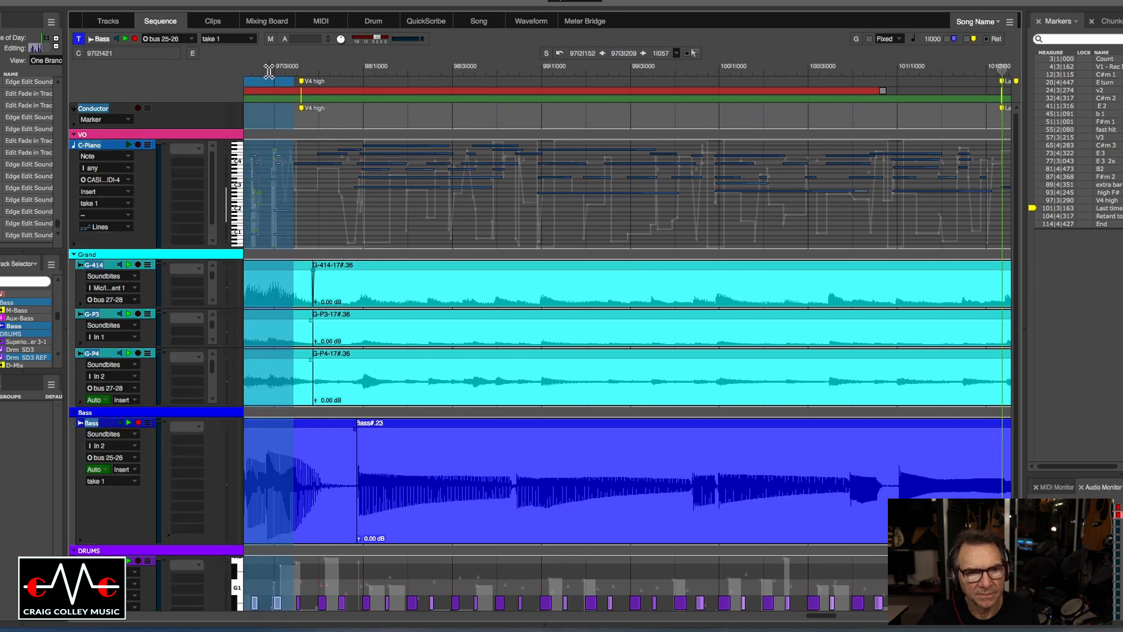
click(268, 71)
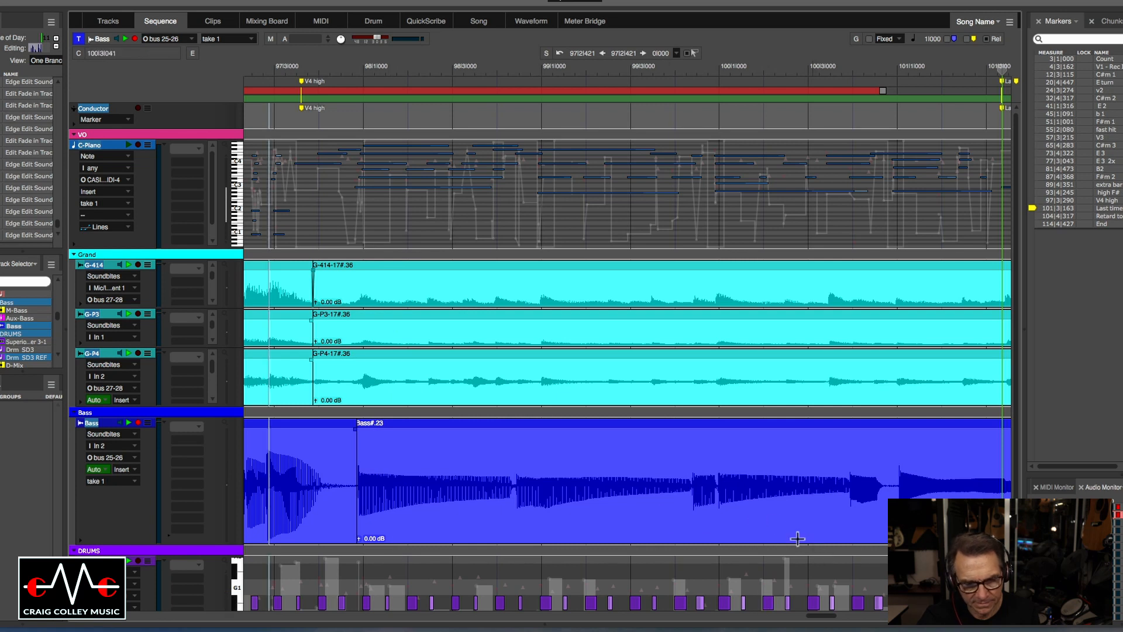
scroll(556, 359, left, 6)
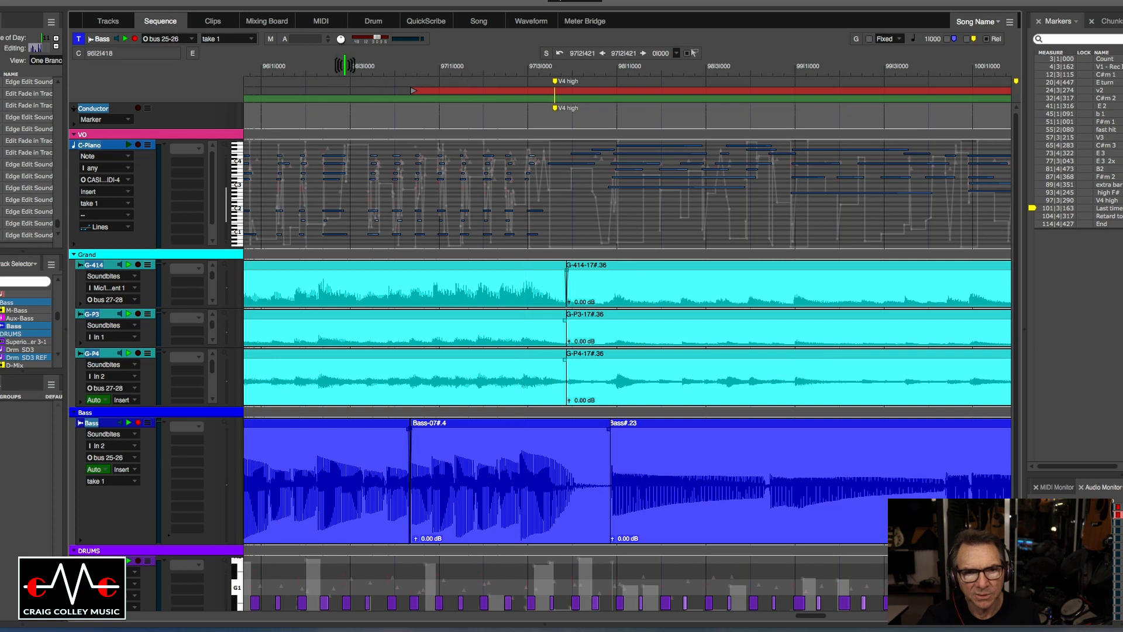
click(331, 71)
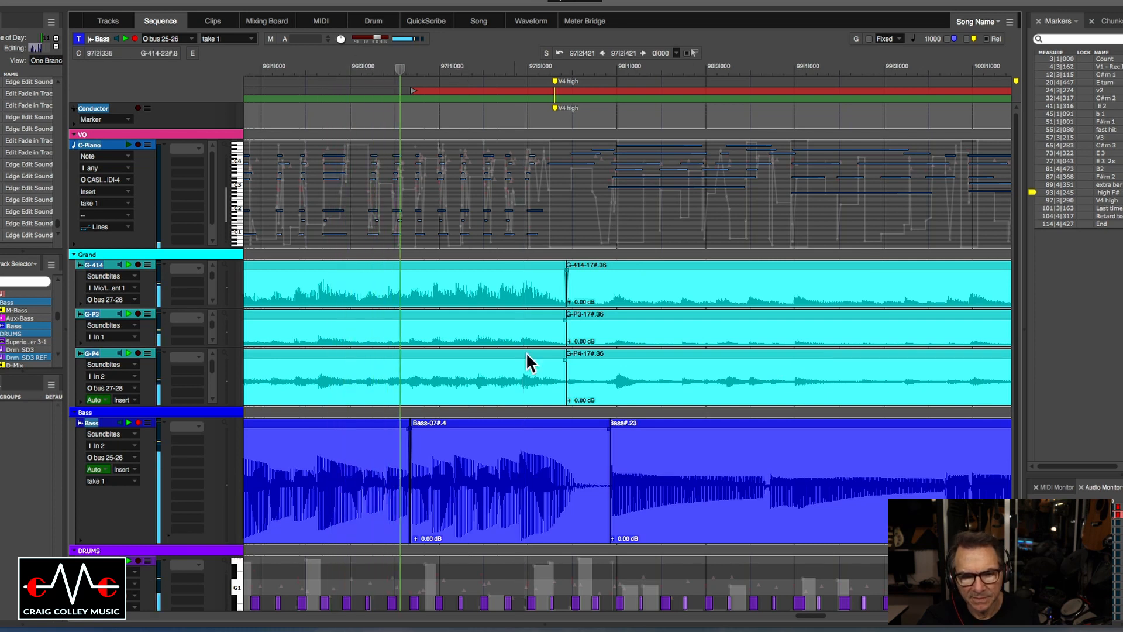
Add a short crossfade at the Bass edit just before measure 98 and play back from measure 96 beat 2 to audition it
drag(609, 431, 607, 430)
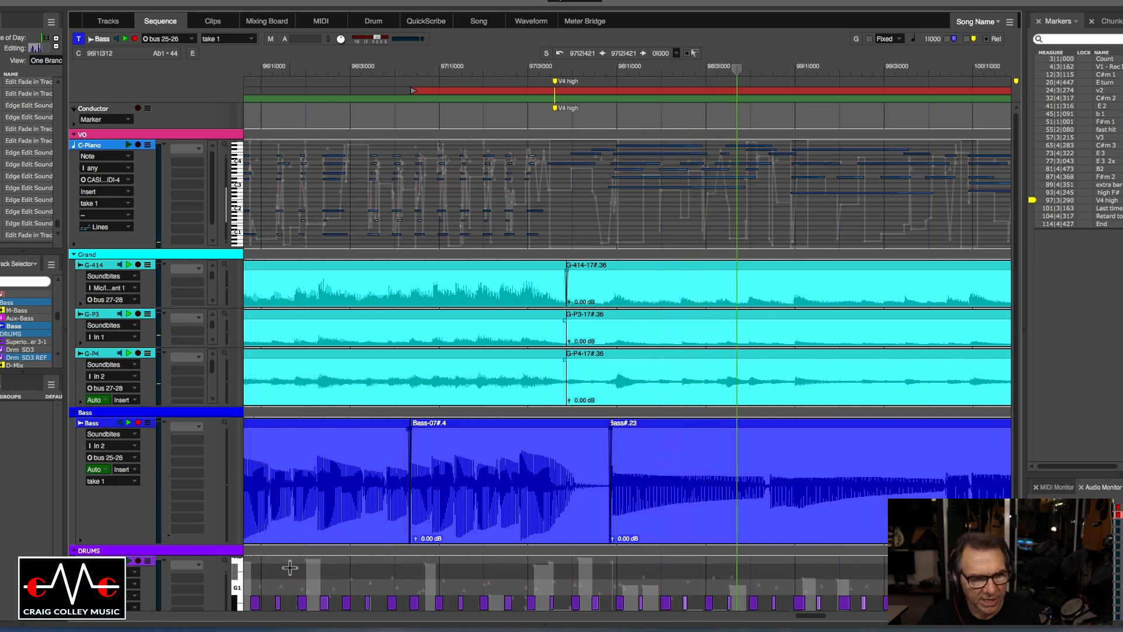
click(339, 69)
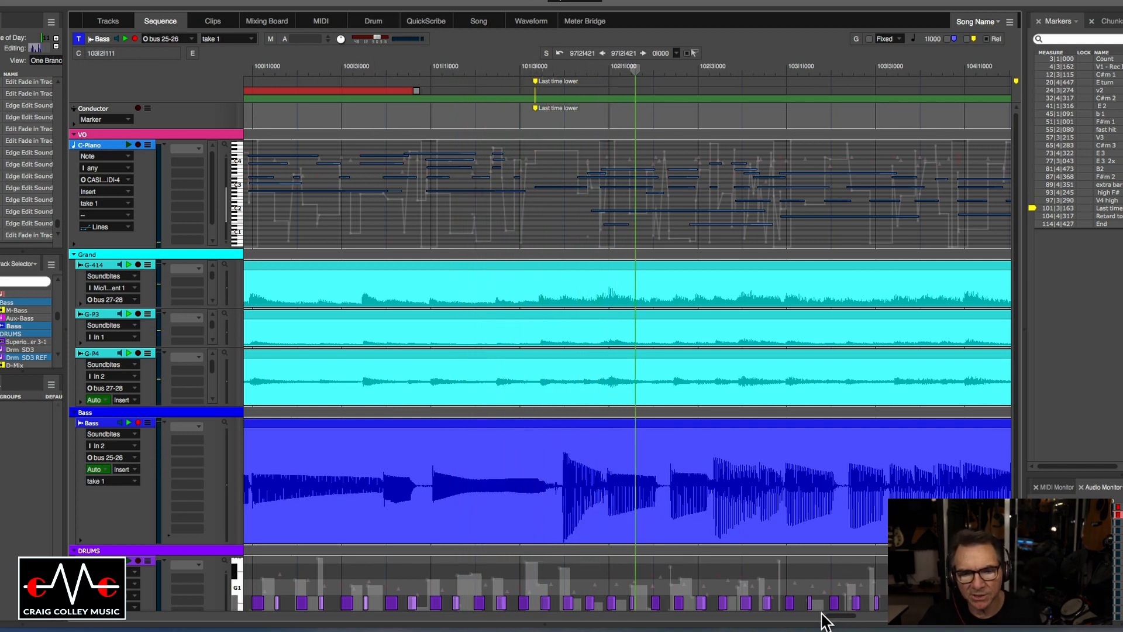
Audition the Bass edit from measure 97 and move it slightly later to 97|4|447, at the following note's attack
drag(822, 620, 814, 620)
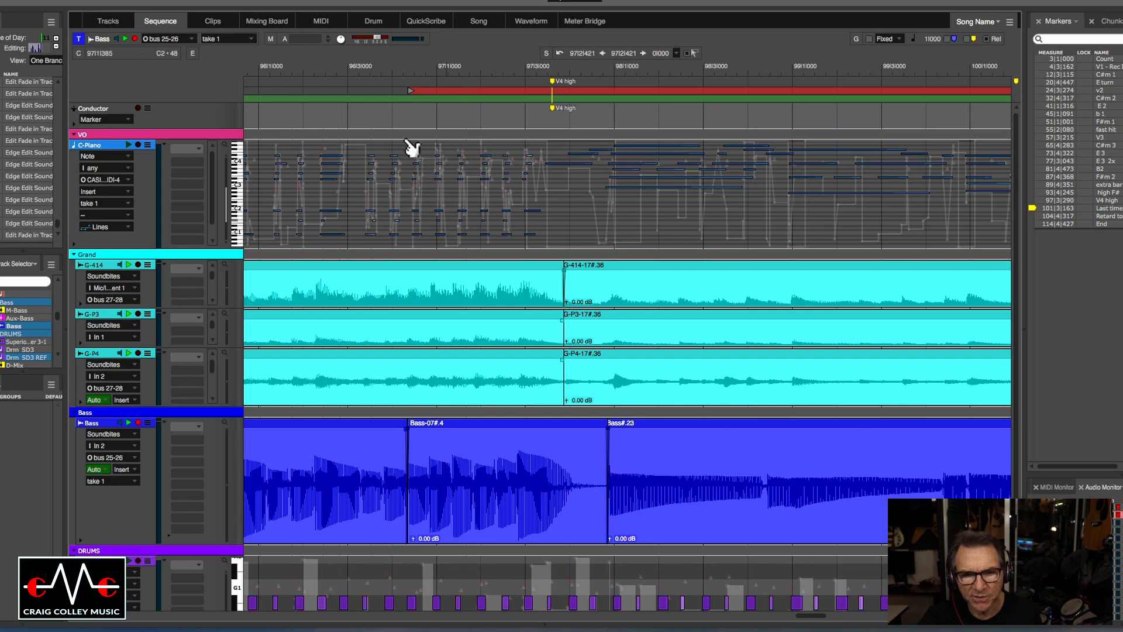
click(454, 67)
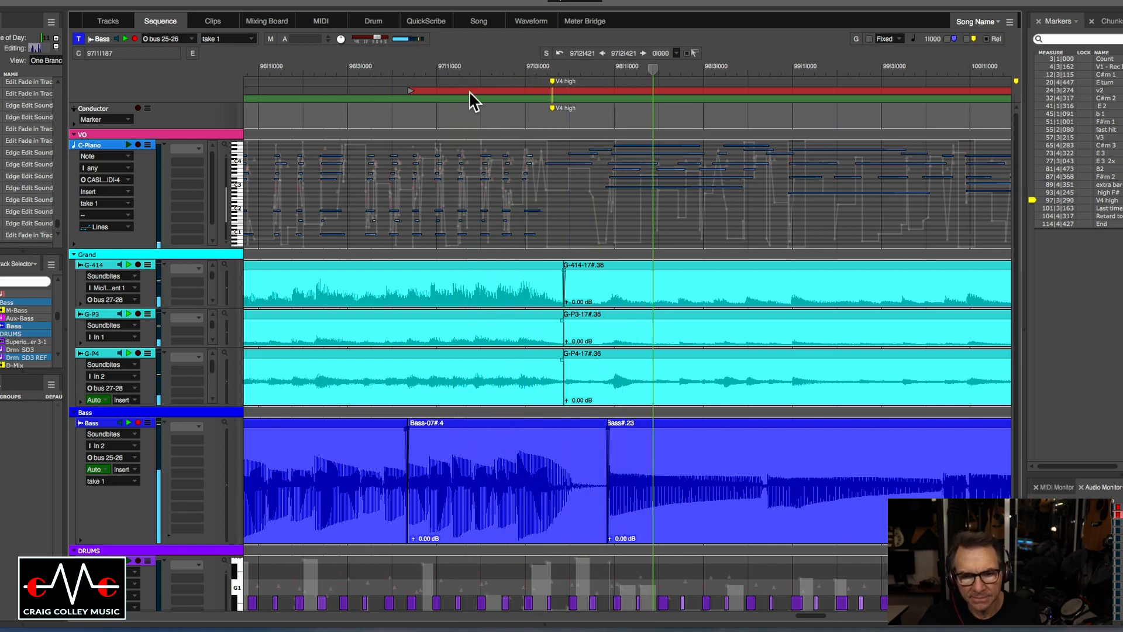
click(596, 74)
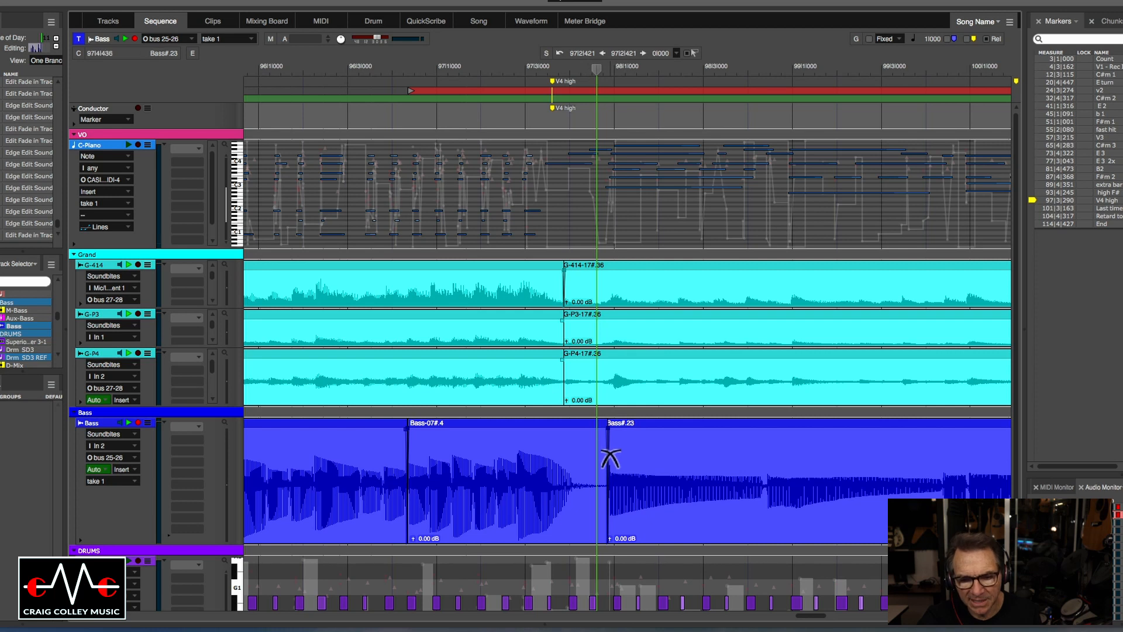
key(super+Right)
key(super+Right)
key(super+Right)
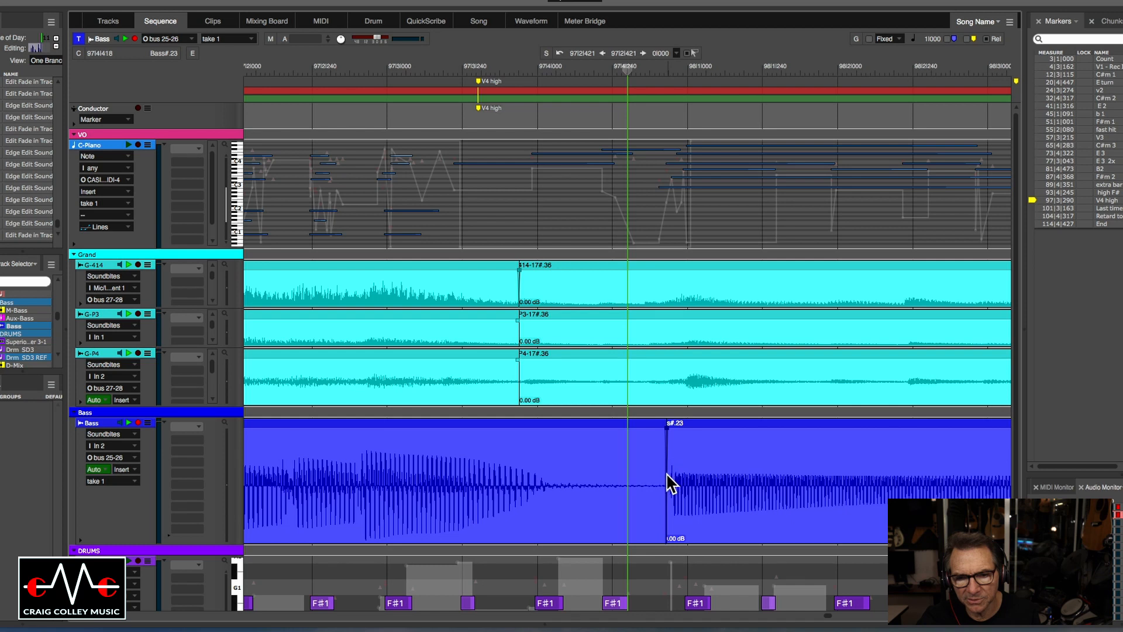
drag(667, 479, 677, 475)
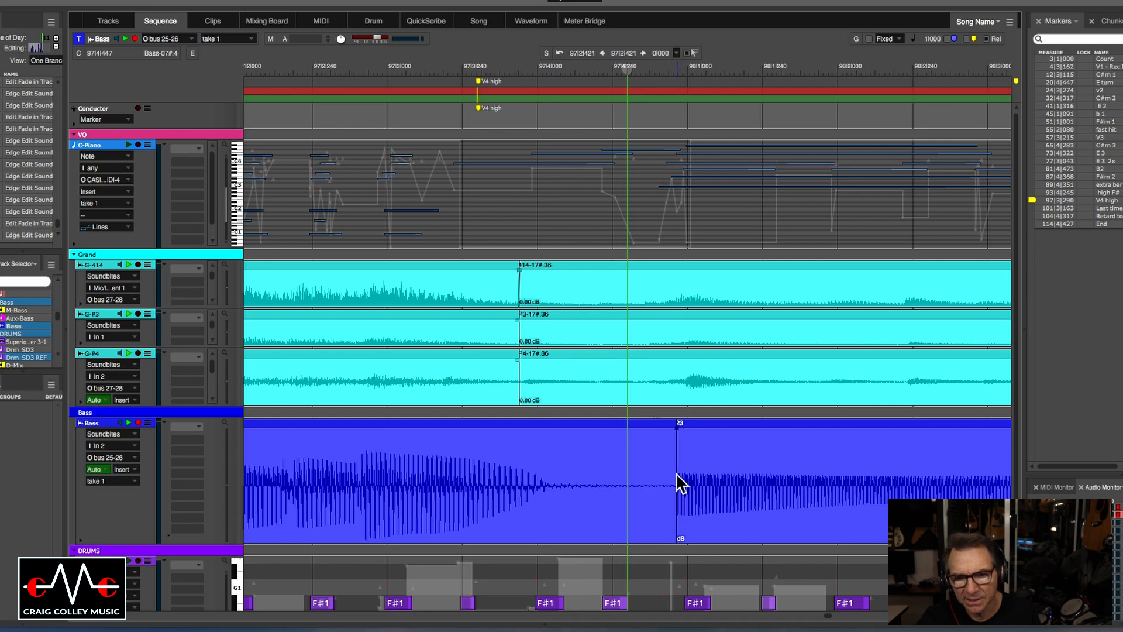
click(677, 483)
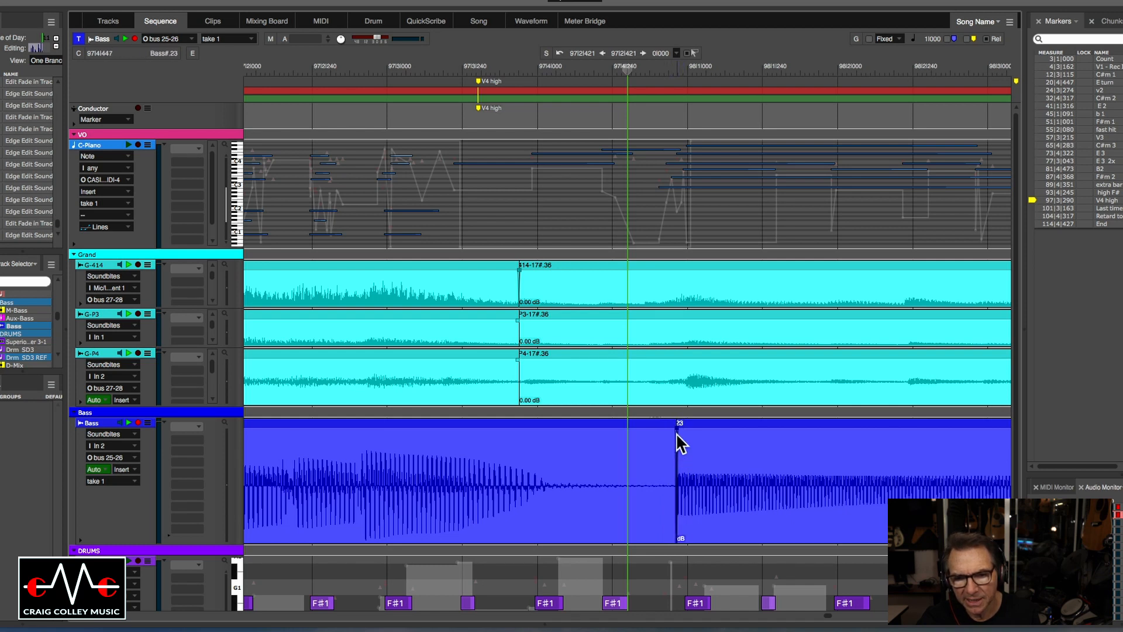
Play back from measure 97 beat 3, then from beat 2, to audition the moved Bass edit and the remaining passage past measure 107
click(390, 66)
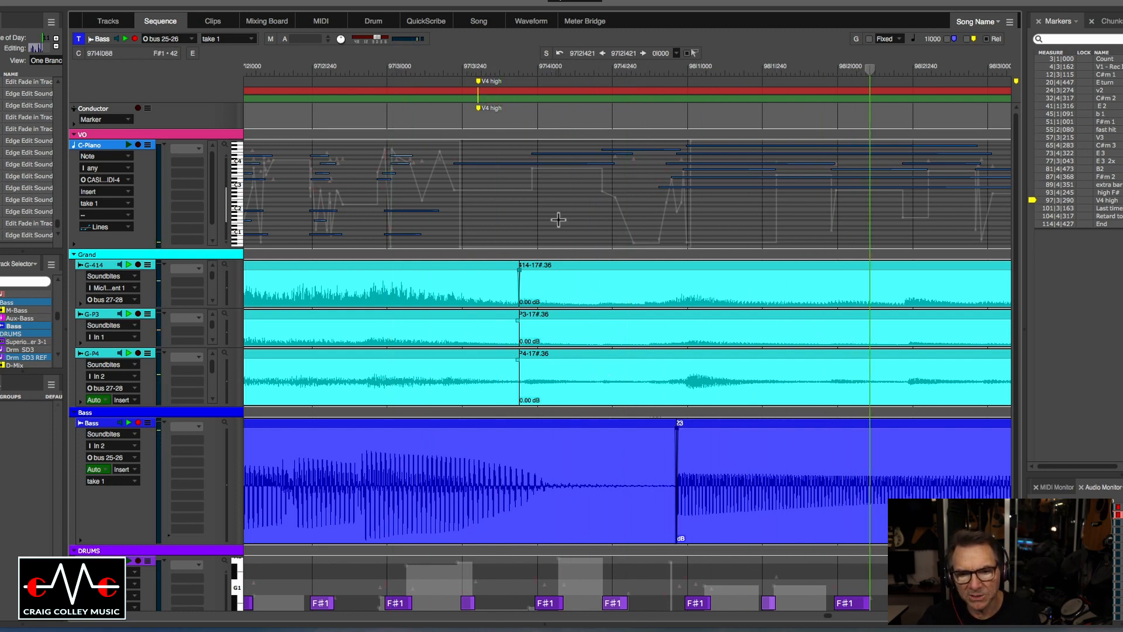
click(253, 68)
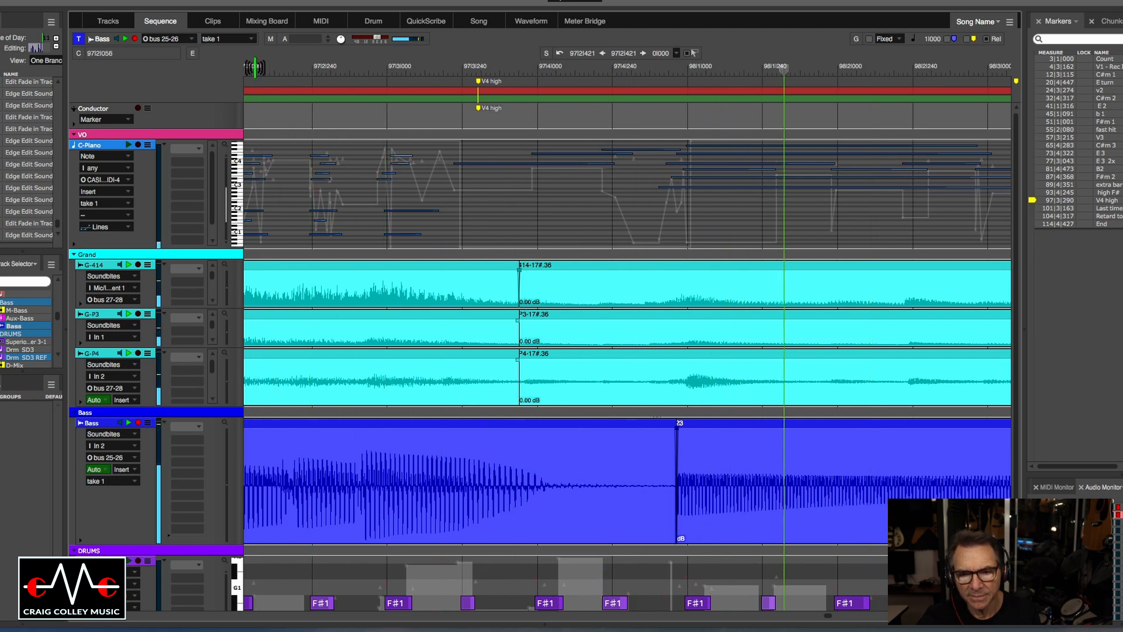
key(super+Left)
key(super+Left)
key(super+Left)
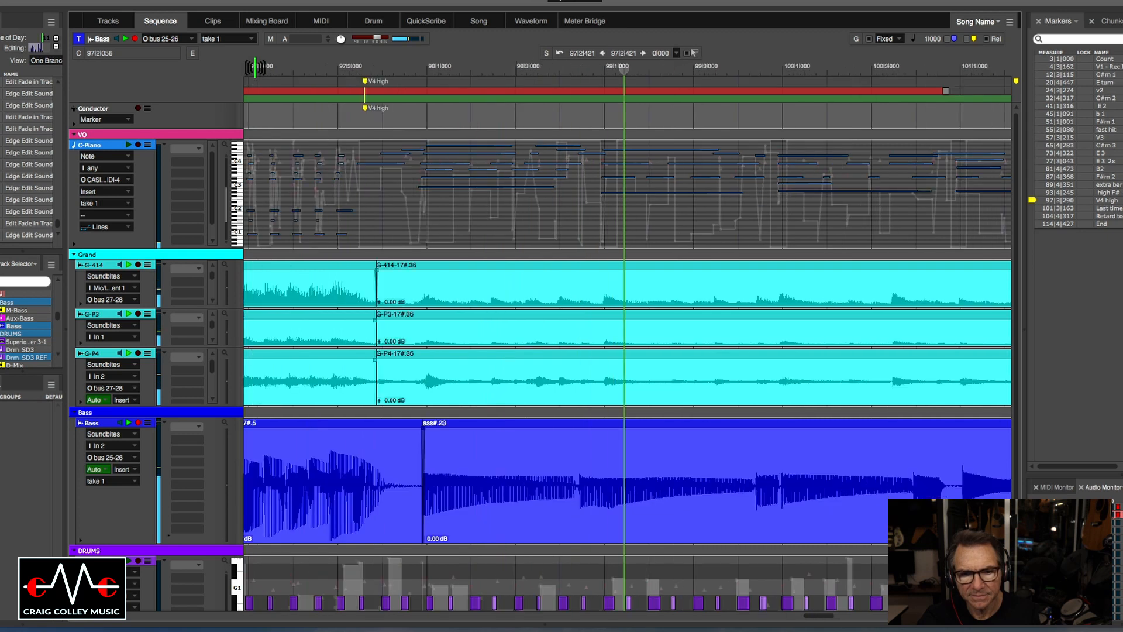
key(super+Left)
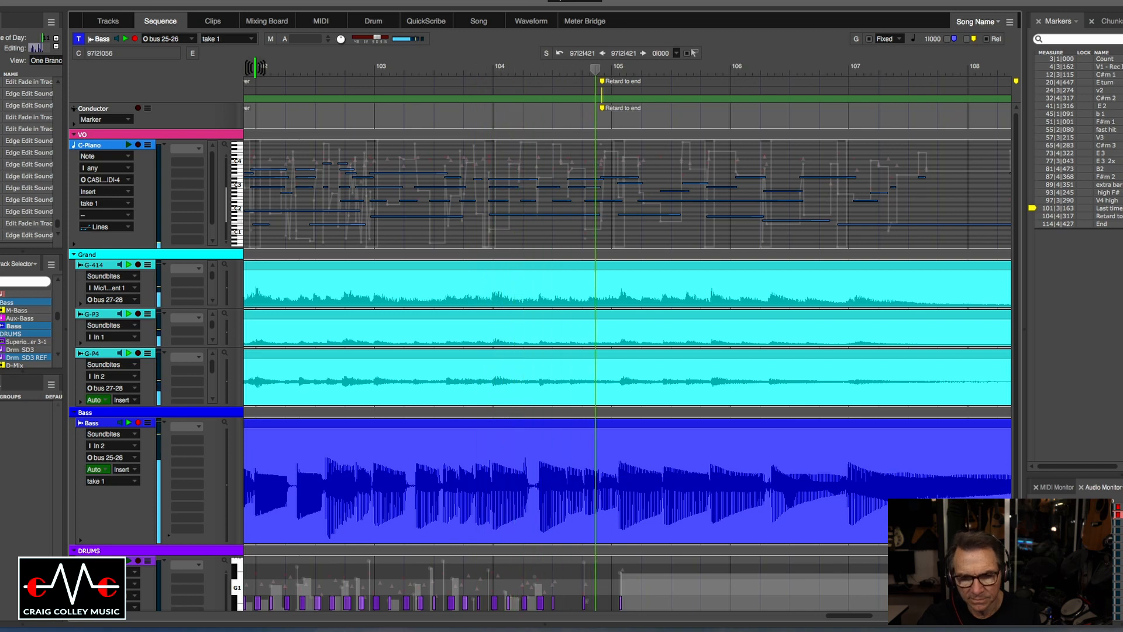
key(super+Left)
key(super+Left)
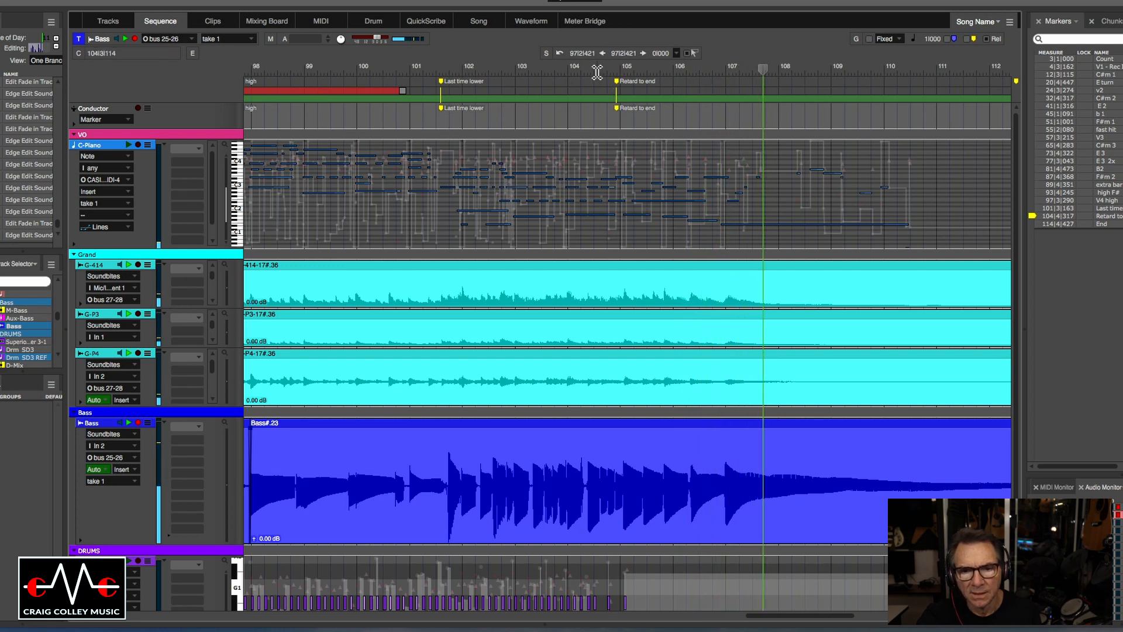
Split the bass soundbite at the note attack just after measure 105 beat 1 and shift the following part slightly later
click(597, 71)
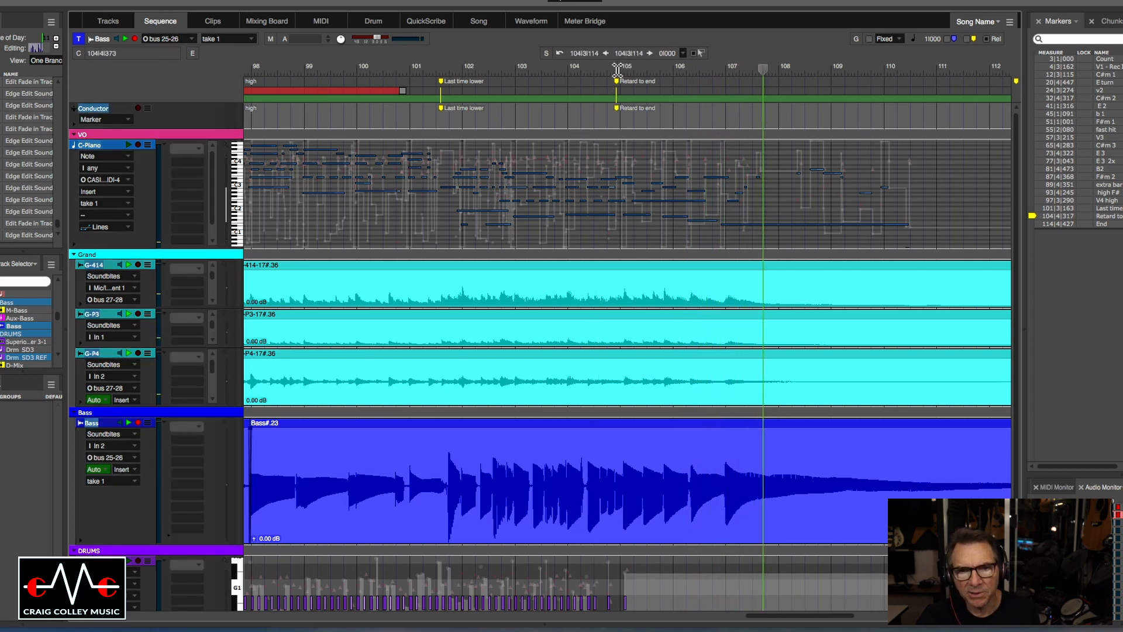
key(super+Right)
key(super+Right)
key(super+Right)
key(super+Right)
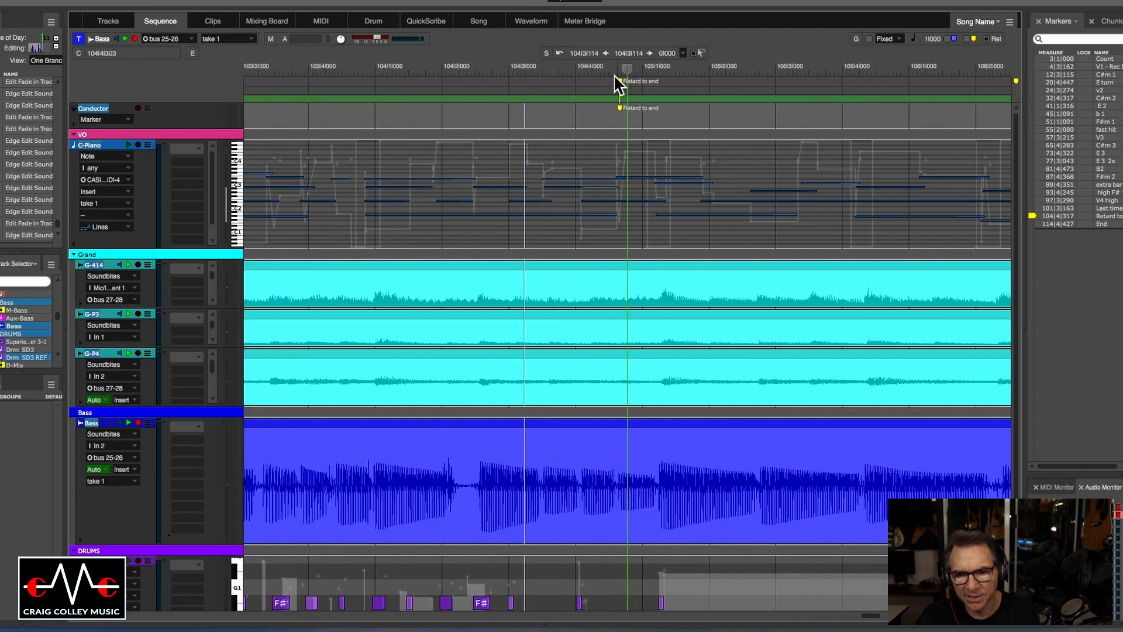
click(660, 73)
drag(660, 77, 661, 77)
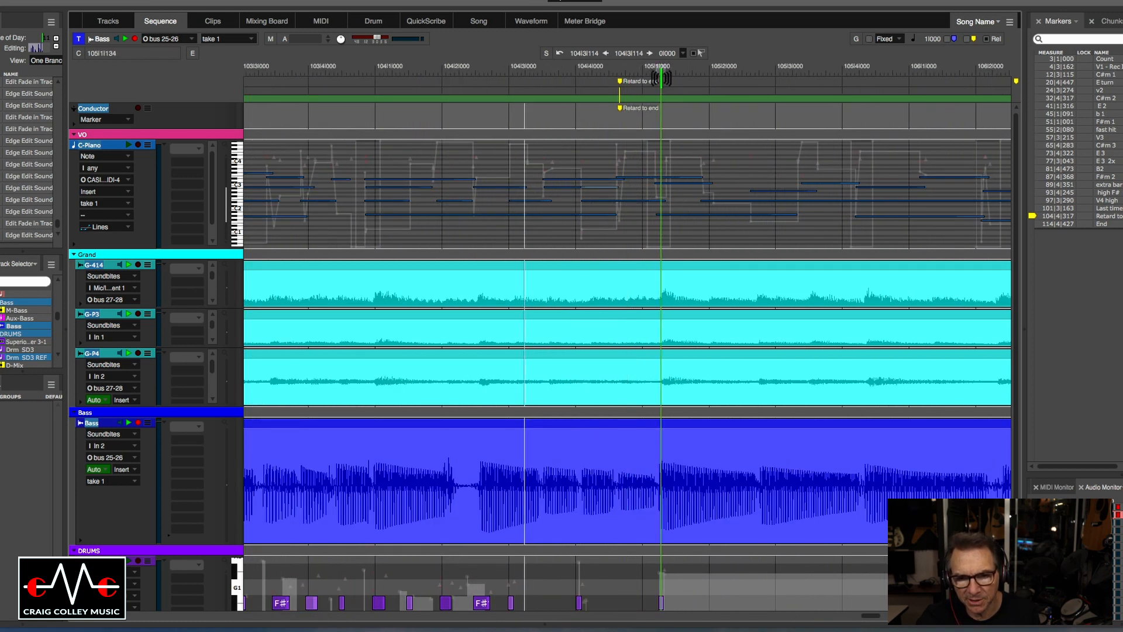
key(super+Right)
key(super+Right)
key(super+Right)
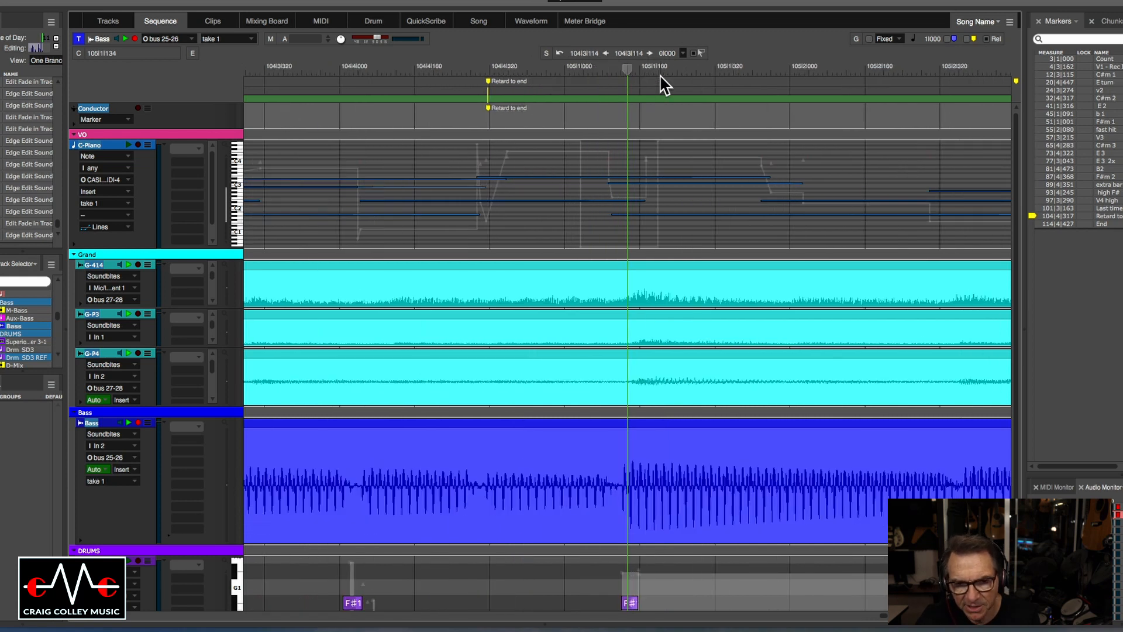
click(622, 498)
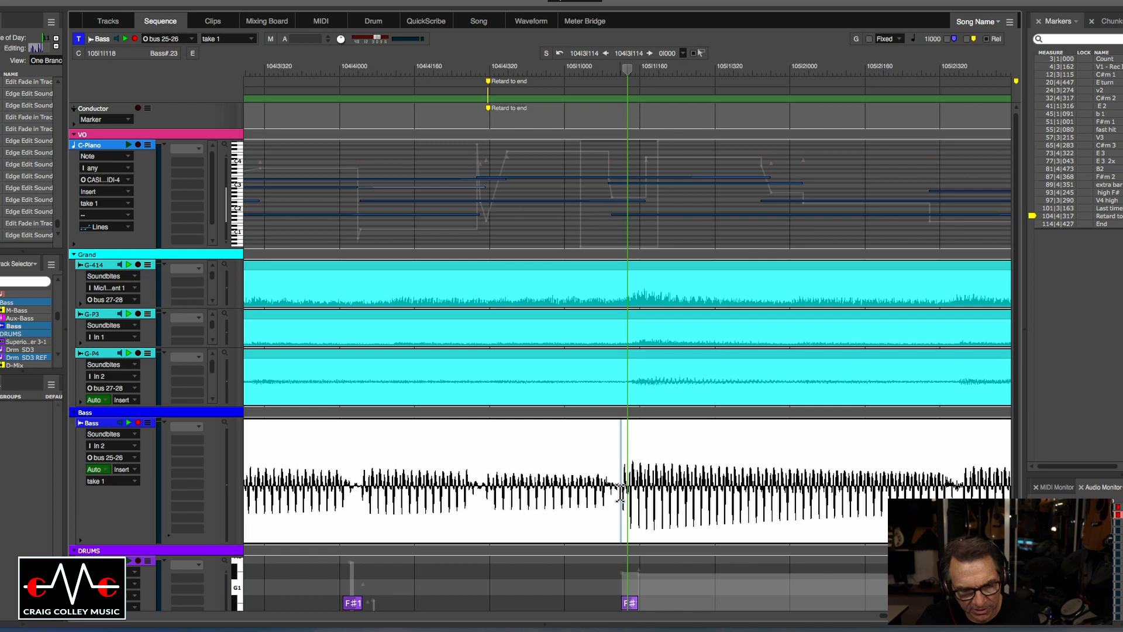
click(621, 496)
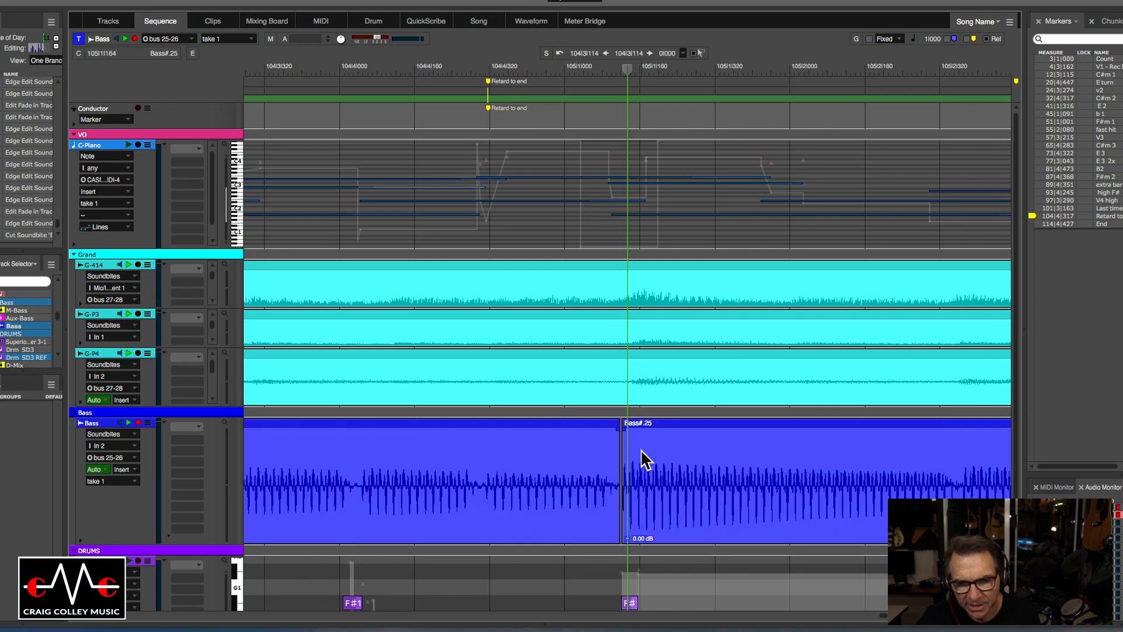
drag(644, 459, 652, 465)
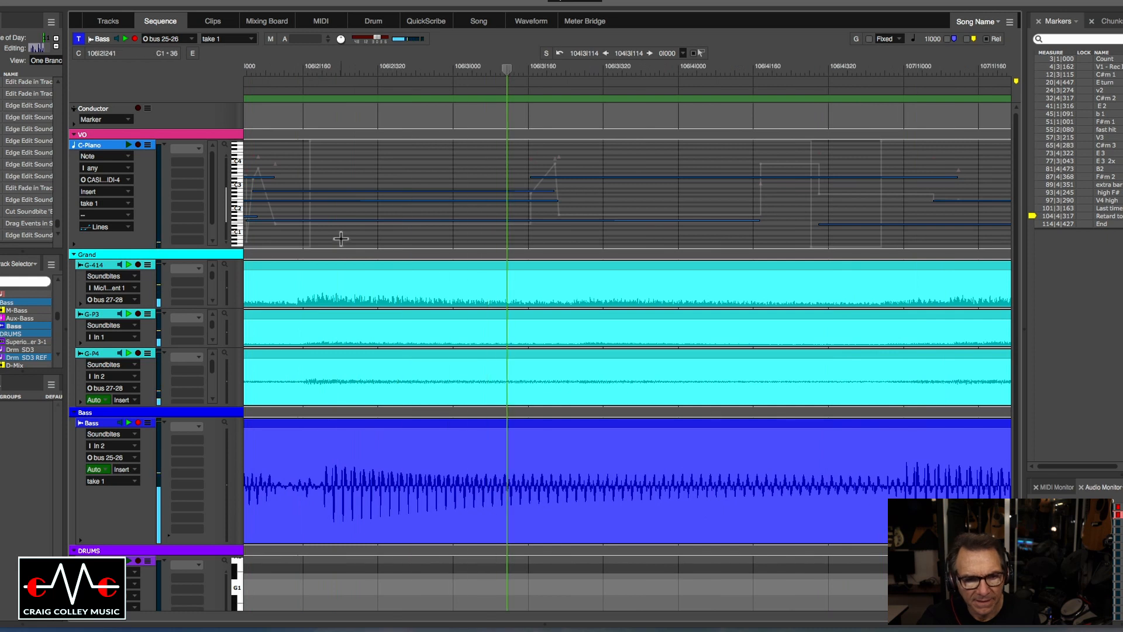
Split the bass soundbite before the note at 106|2|185 and move the following part earlier to 106|2|160
click(319, 488)
click(316, 487)
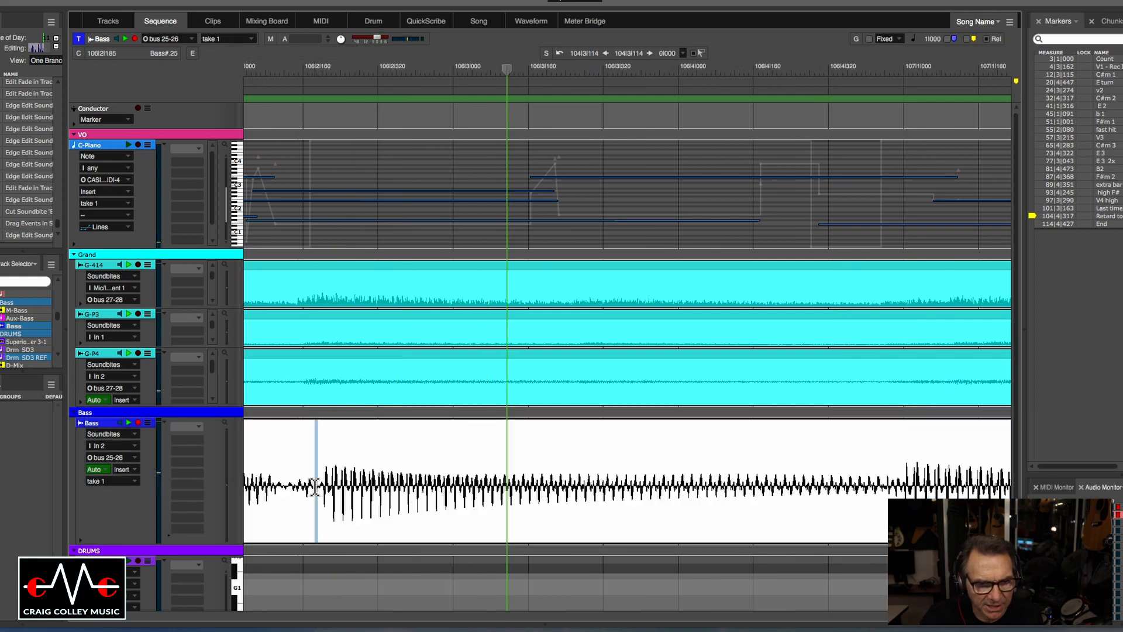
key(super+y)
drag(358, 470, 346, 468)
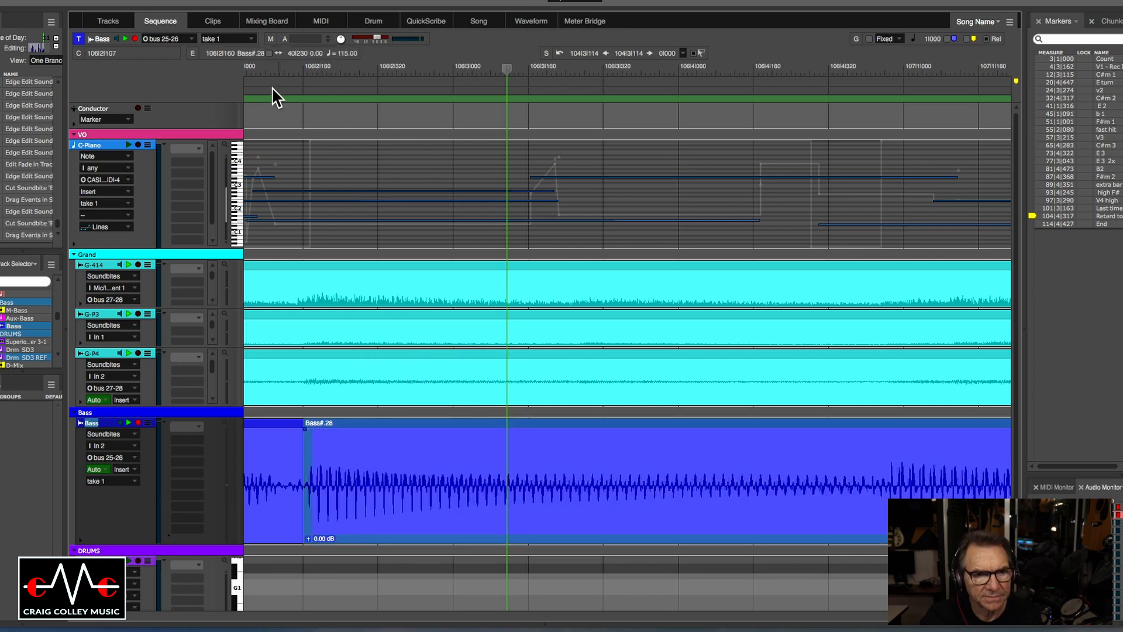
Audition the moved bass note, nudge its soundbite earlier to 106|2|150 and play back again from measure 106 beat 1
click(264, 72)
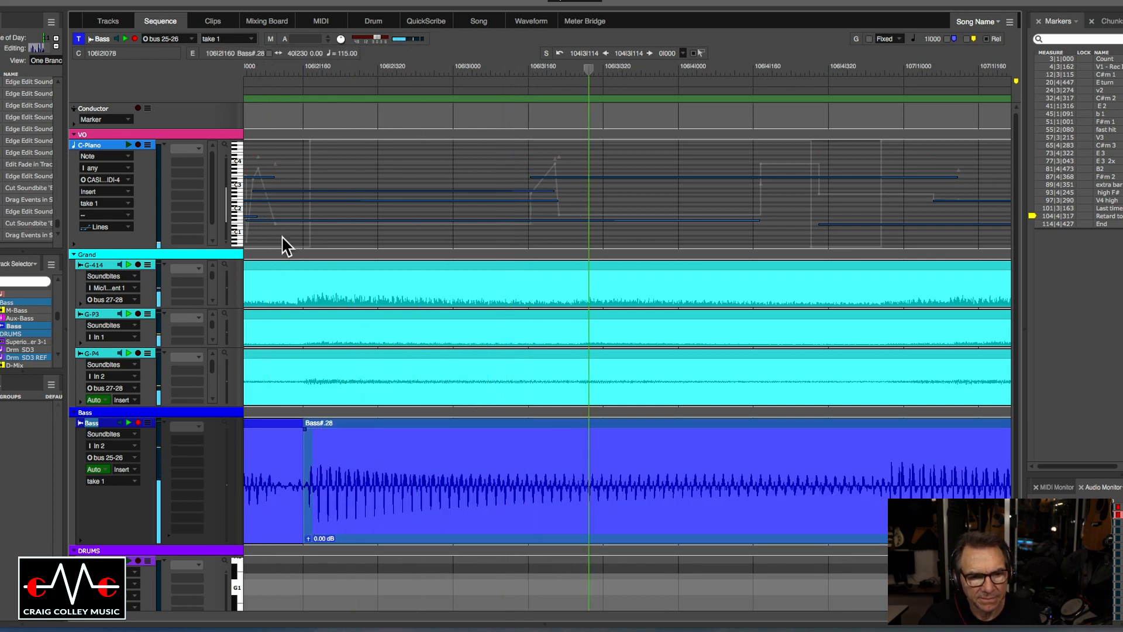
key(super+bracketleft)
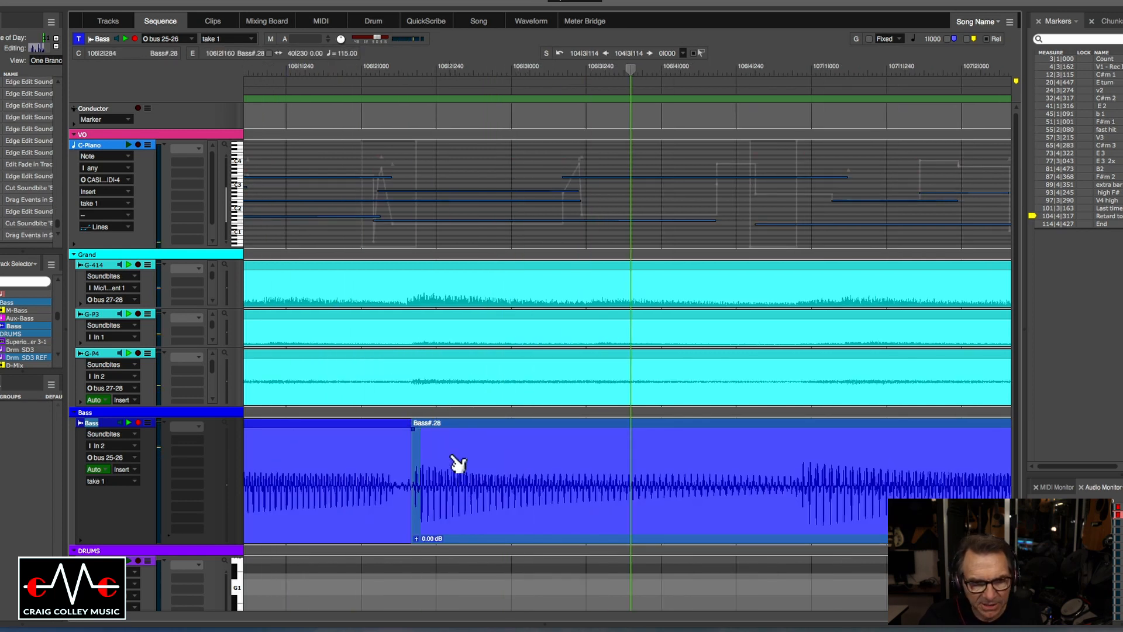
drag(443, 434, 441, 436)
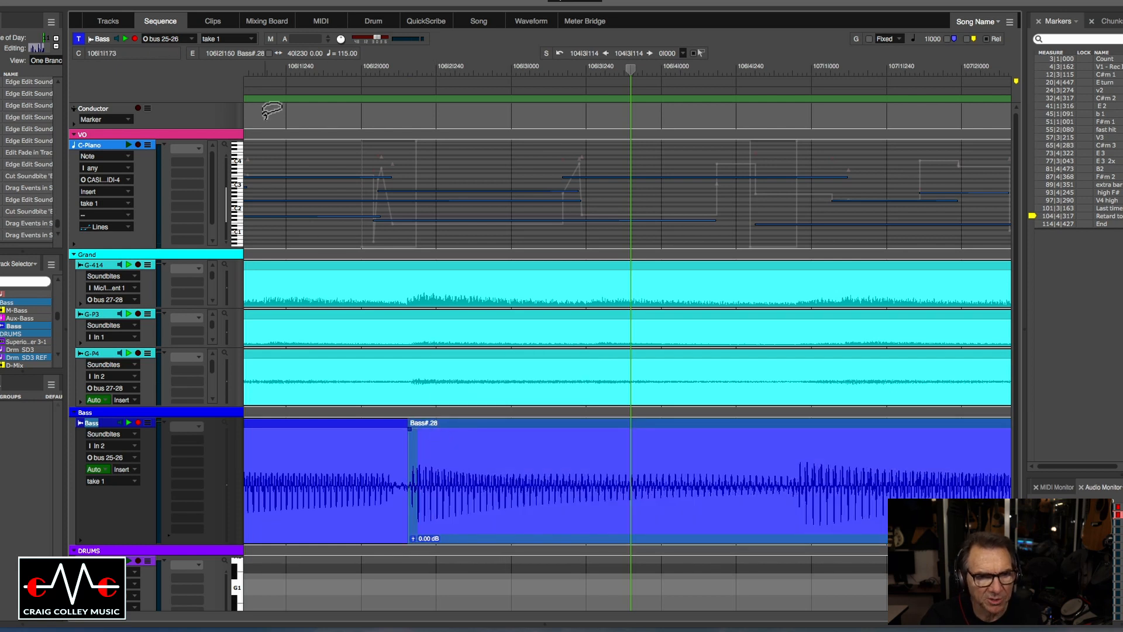
click(256, 71)
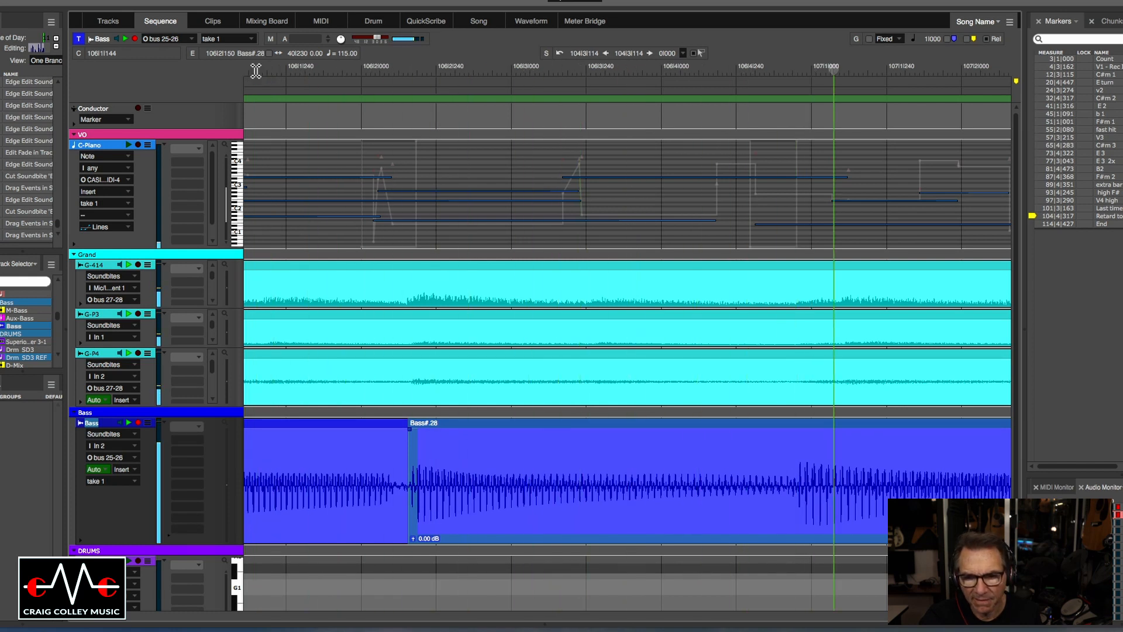
key(space)
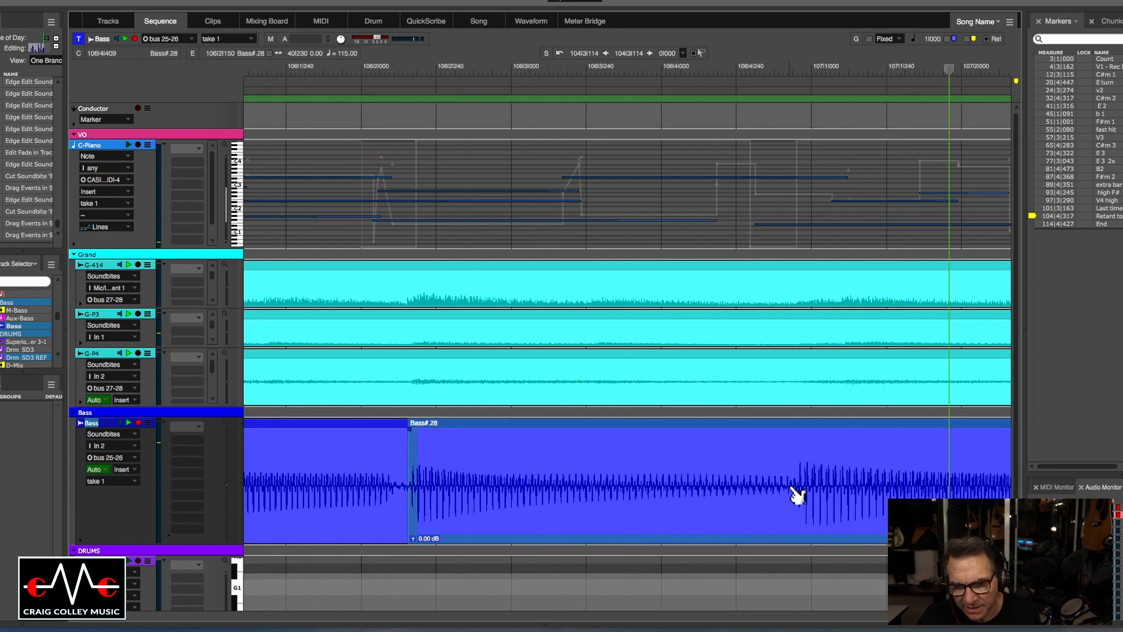
Split the bass soundbite at the last note, at 106|4|430, and move the final part later to 106|4|461
click(796, 494)
click(795, 493)
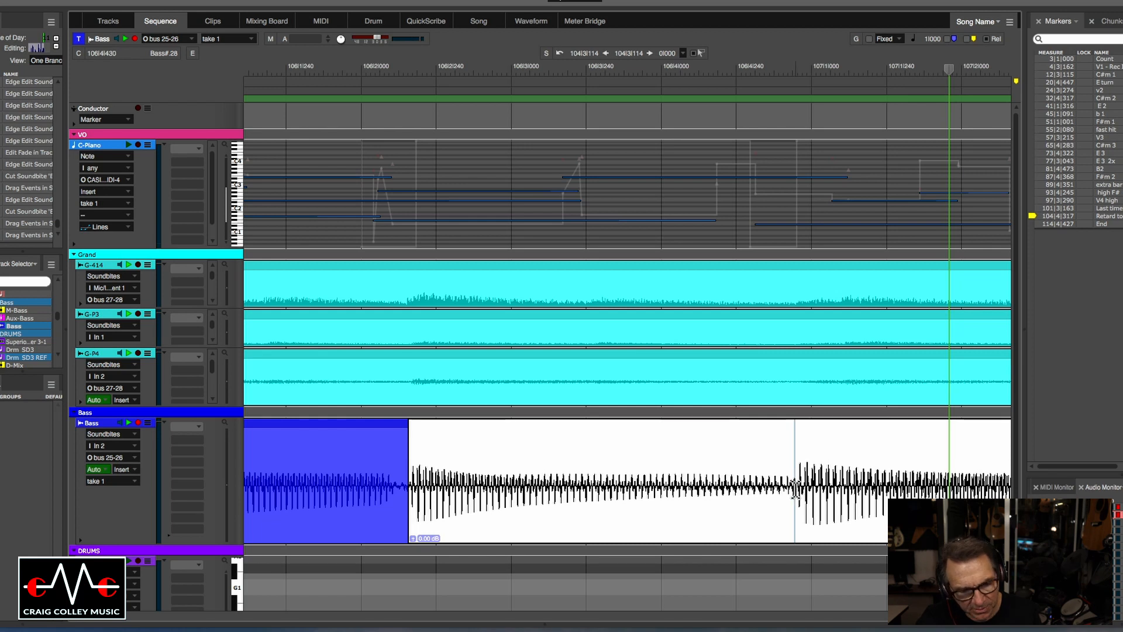
key(super+y)
drag(822, 471, 838, 473)
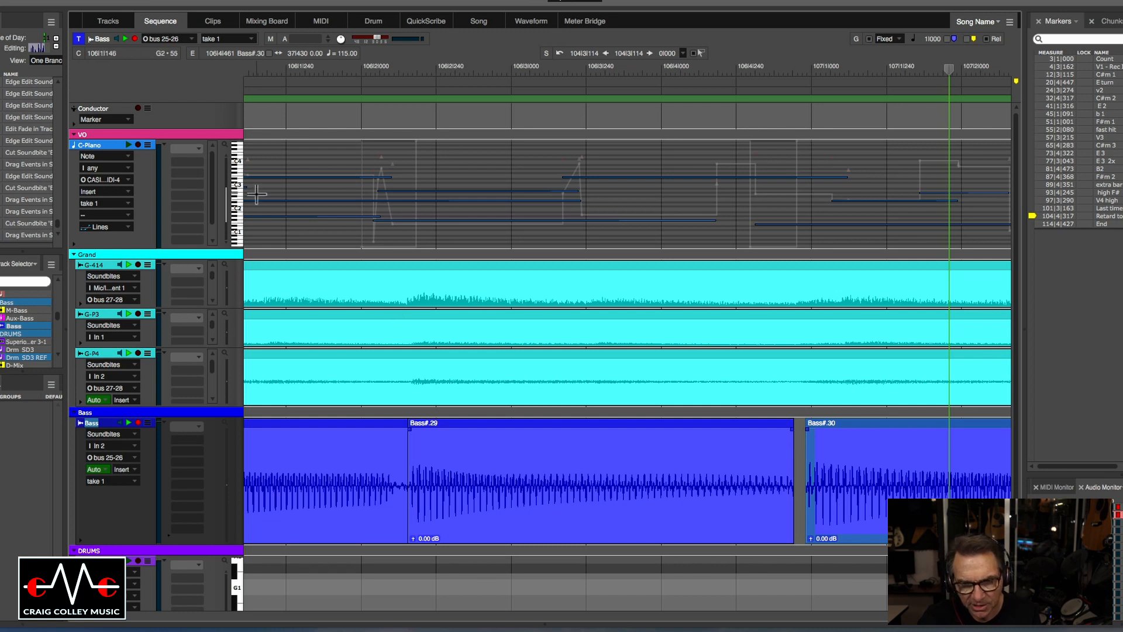
Play back from just before the Retard to end marker to audition the retimed bass notes through measure 107
key(super+Left)
key(super+Left)
key(super+Left)
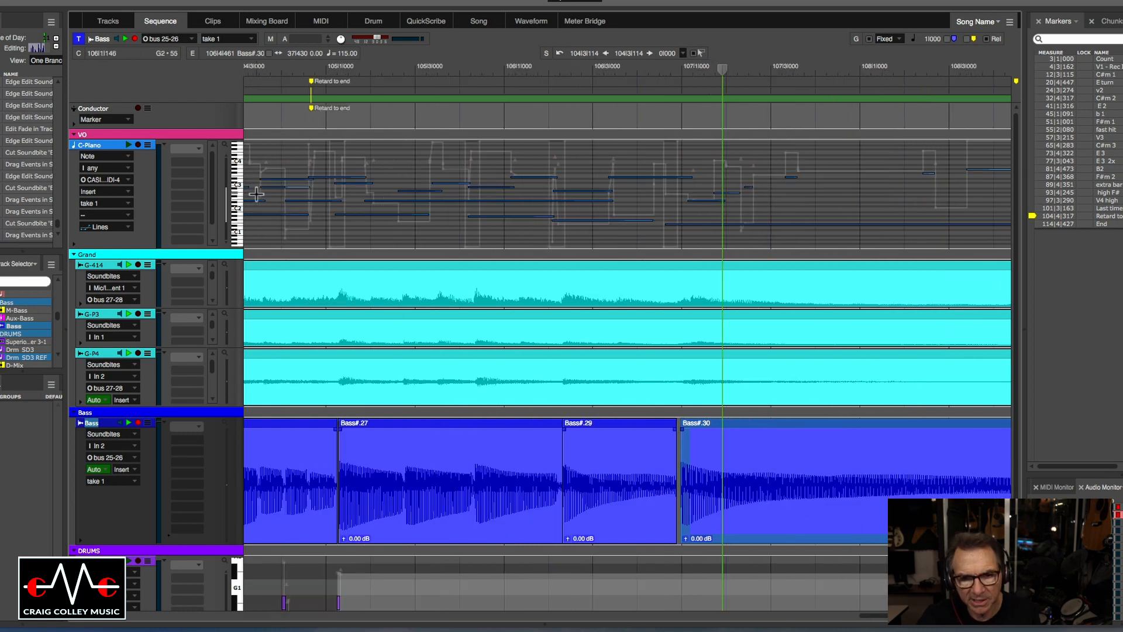
click(278, 70)
key(space)
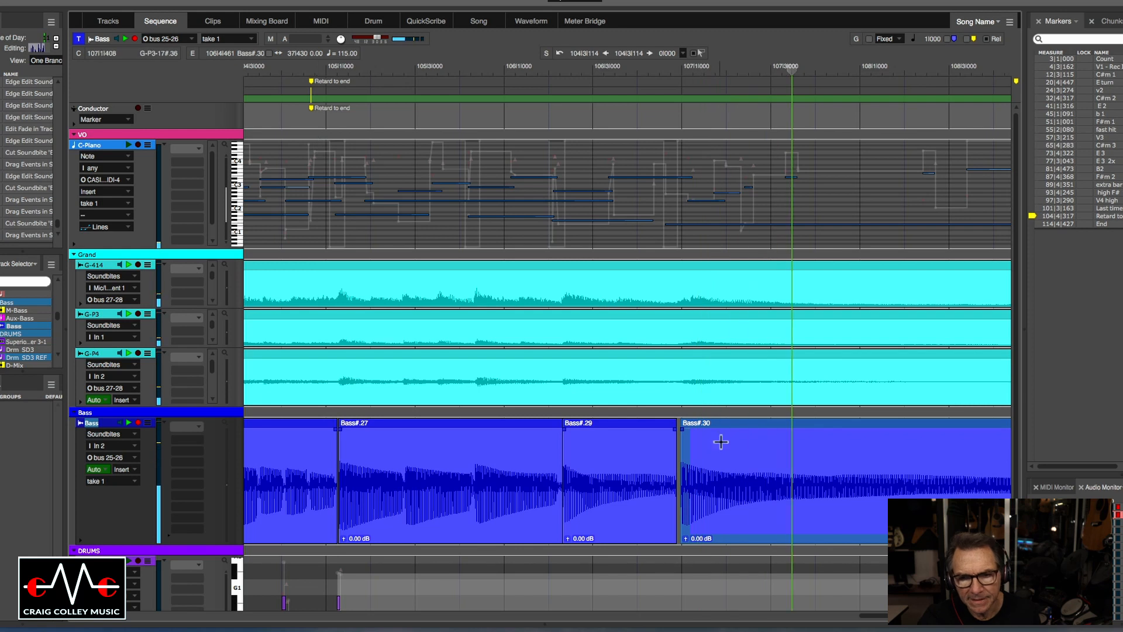
Add short fades to the bass soundbite edges around the gap before measure 107 and audition them from measure 106 beat 4
click(663, 74)
key(super+Right)
key(super+Right)
key(super+Right)
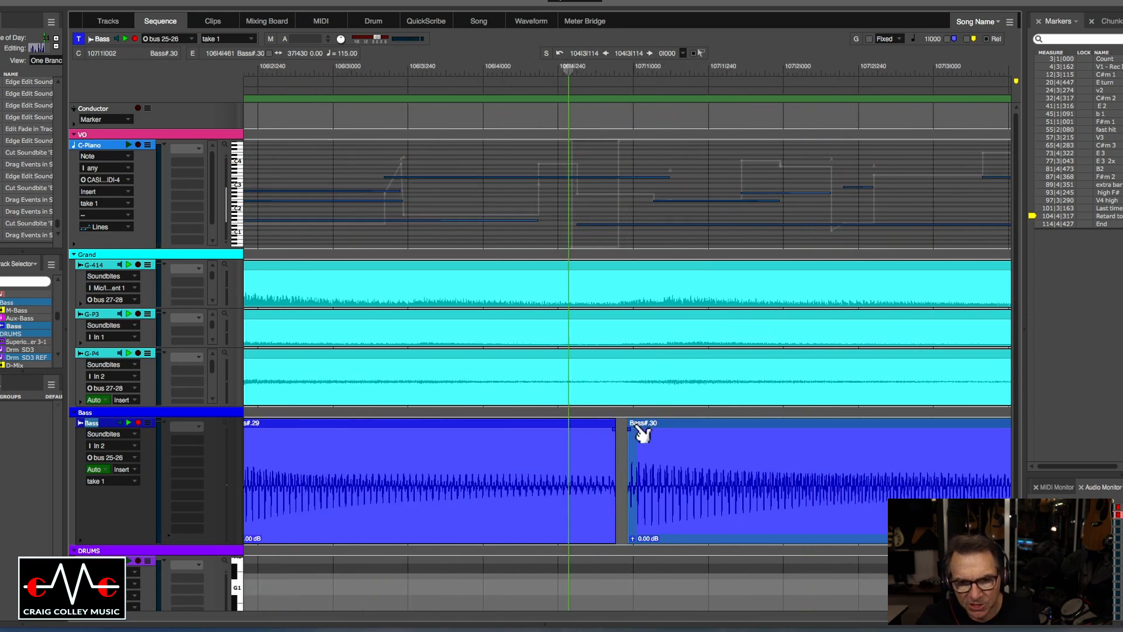
drag(628, 433, 612, 433)
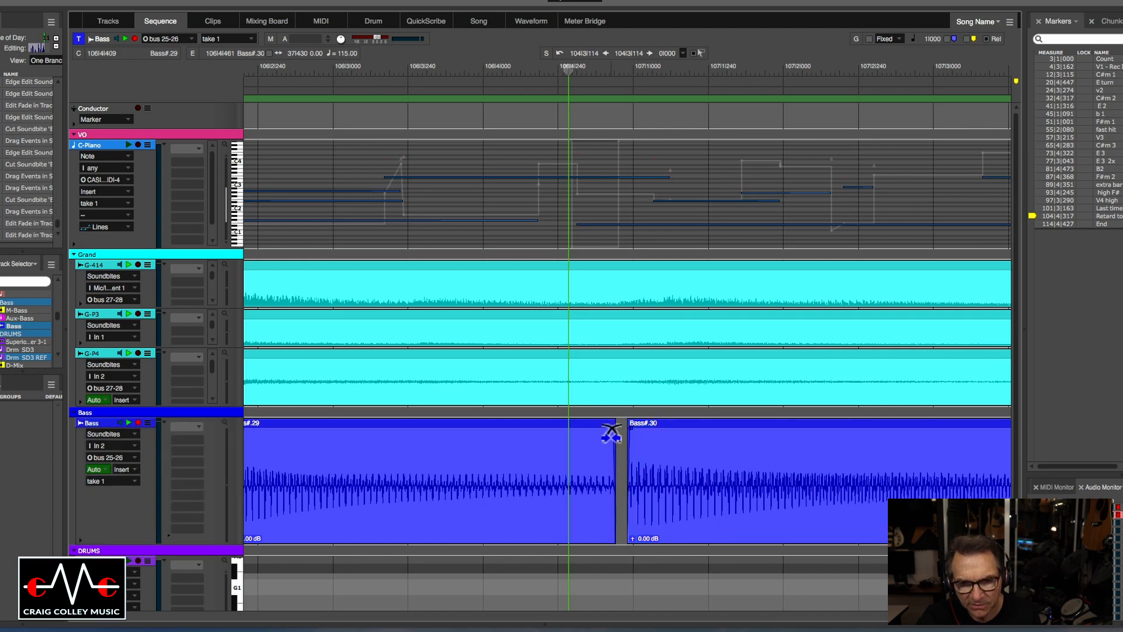
click(528, 69)
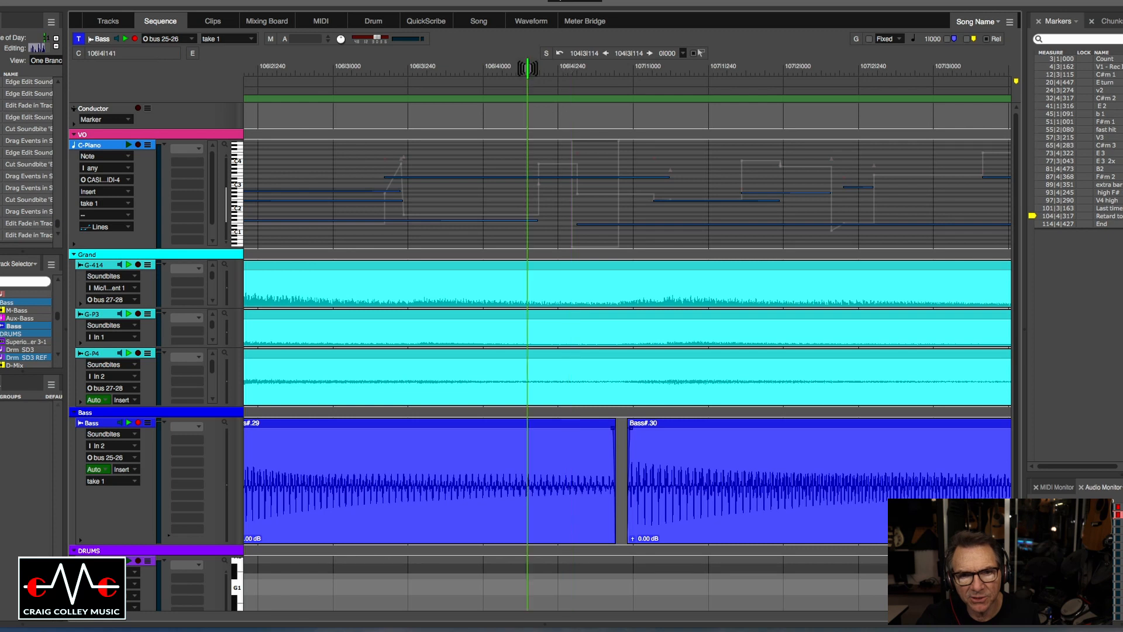
key(space)
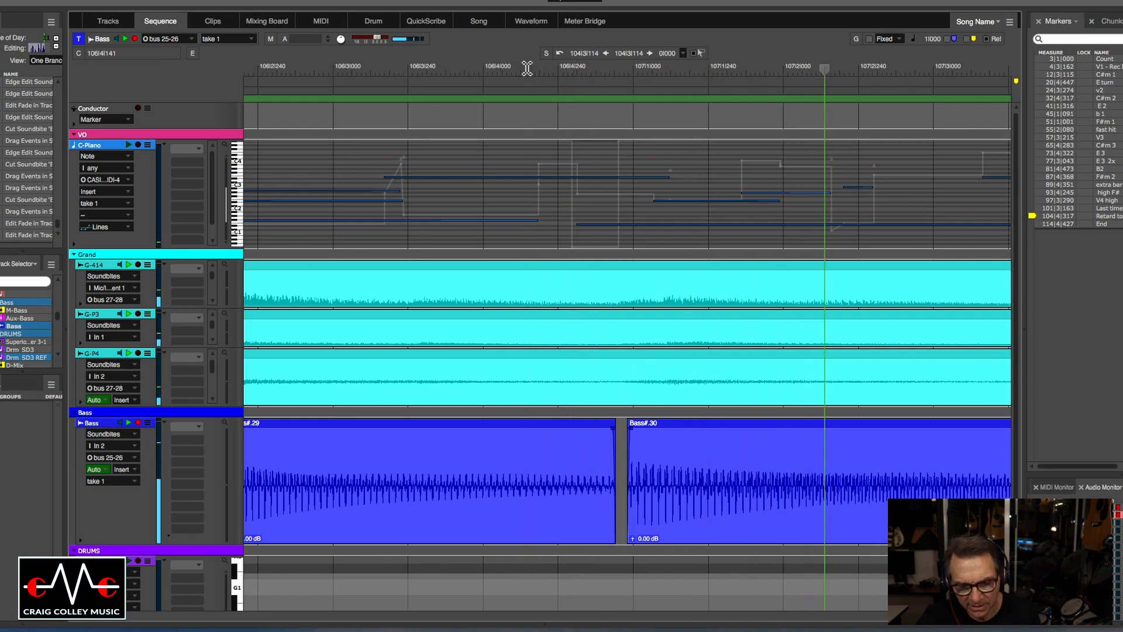
Move the final bass soundbite slightly later to 107|1|033
key(super+Left)
key(super+Left)
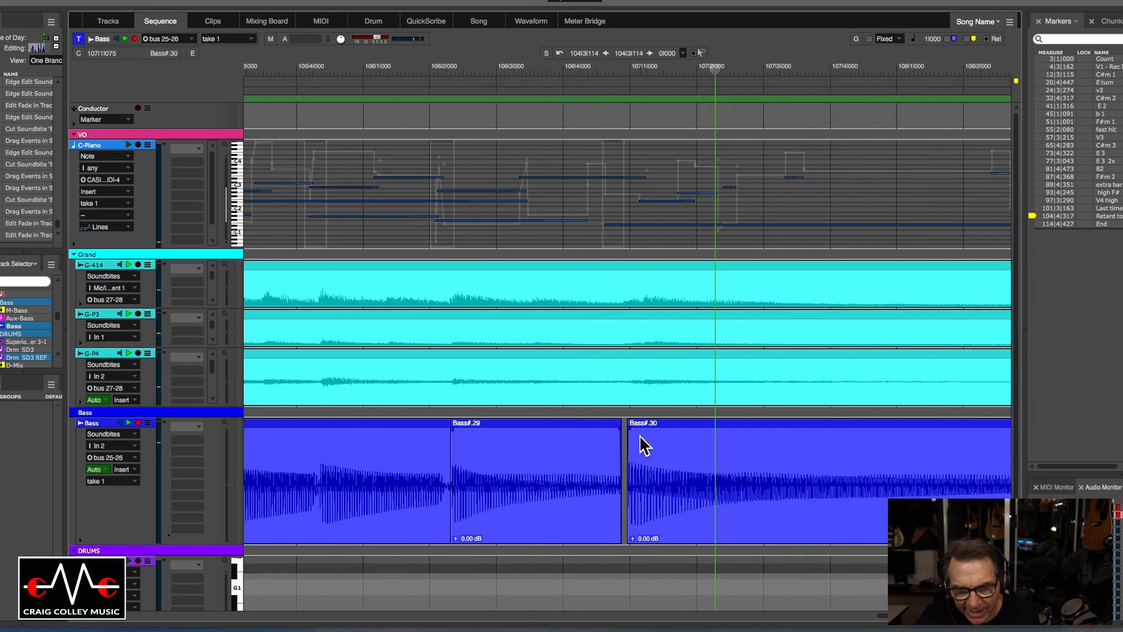
drag(640, 434, 656, 449)
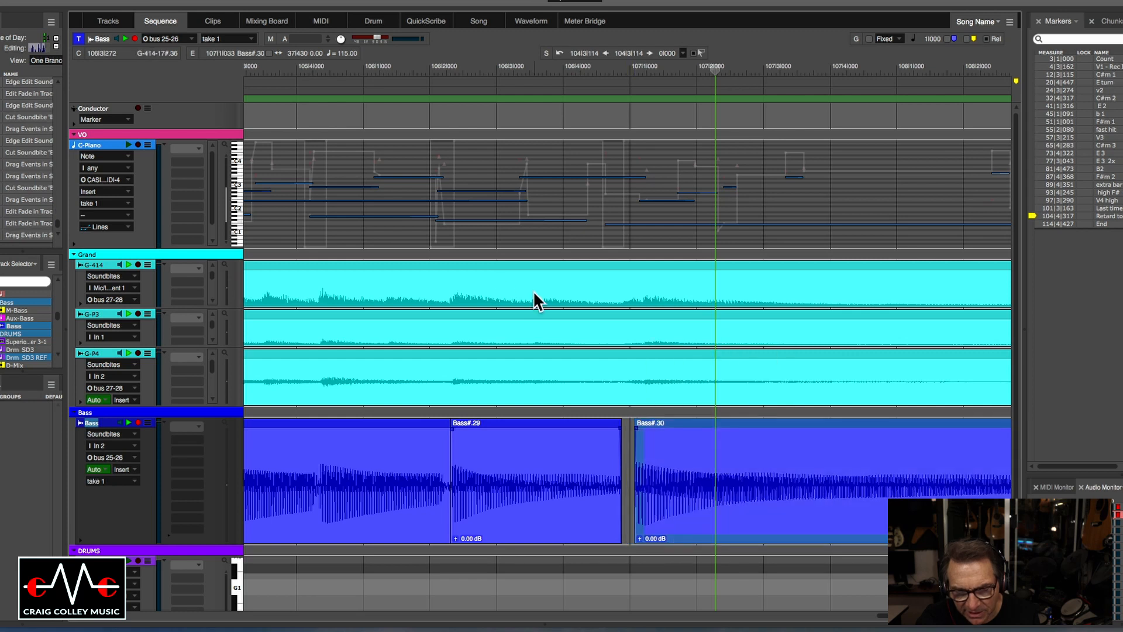
Move the final bass soundbite earlier to 107|1|009 and audition it from measure 105 beat 3
click(271, 70)
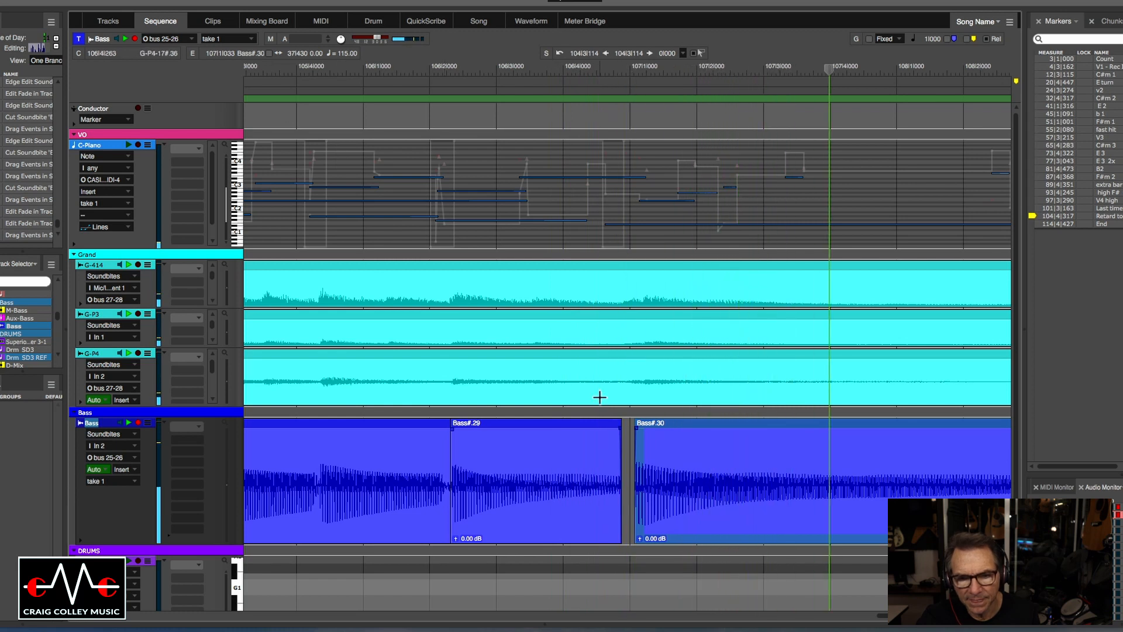
drag(658, 457, 661, 456)
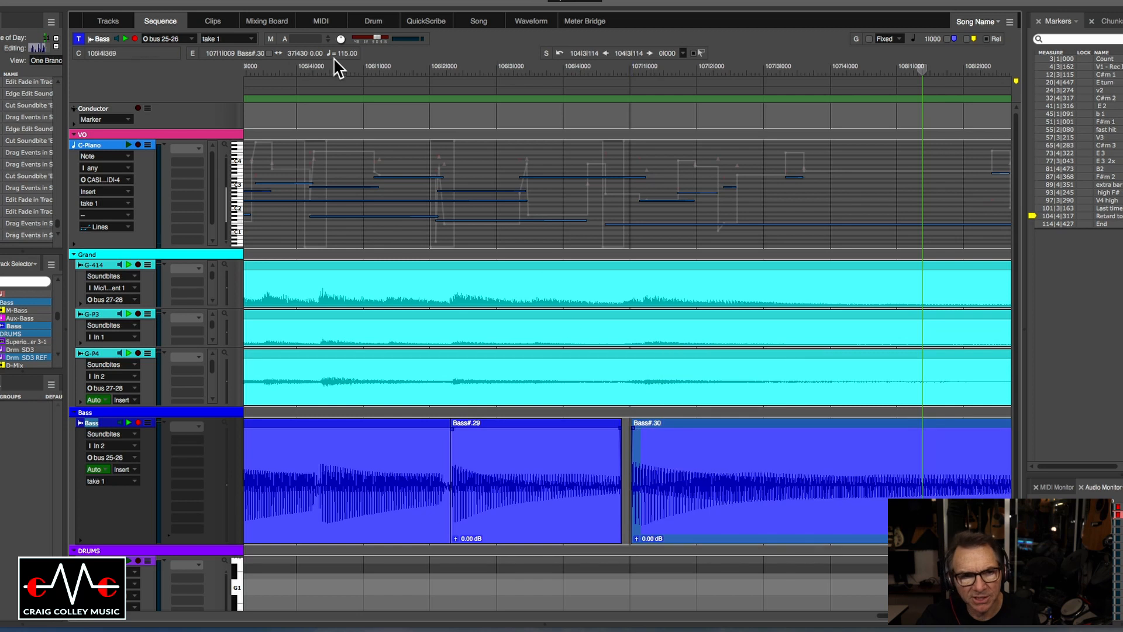
click(265, 68)
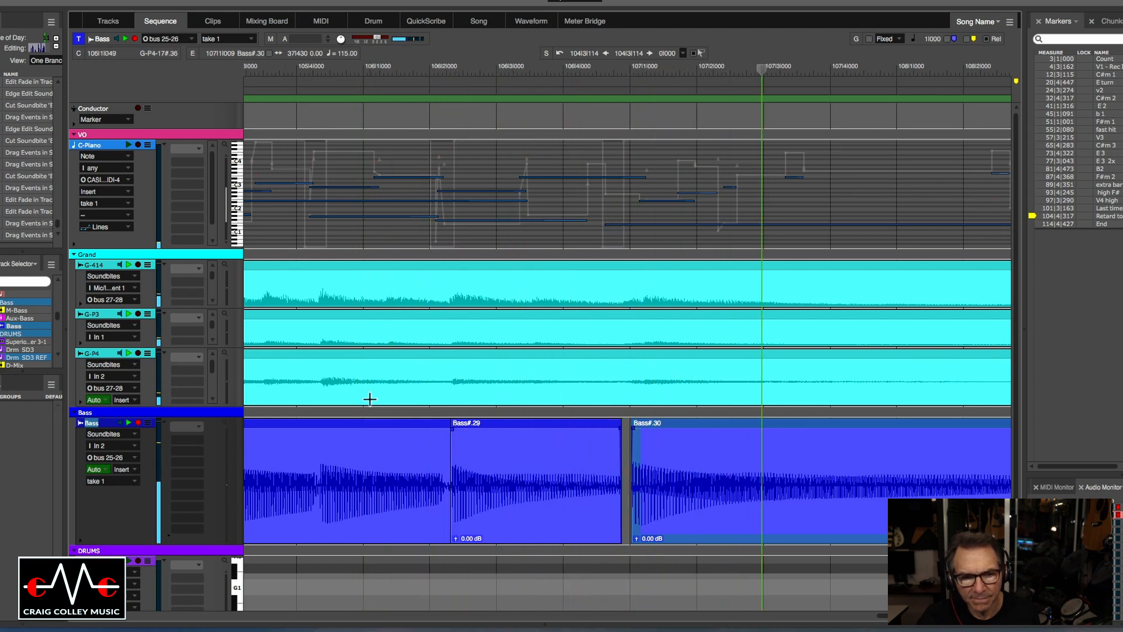
key(space)
Add short fades to the bass soundbite edges at the splits near 106|2 and 105|1
drag(454, 432, 450, 434)
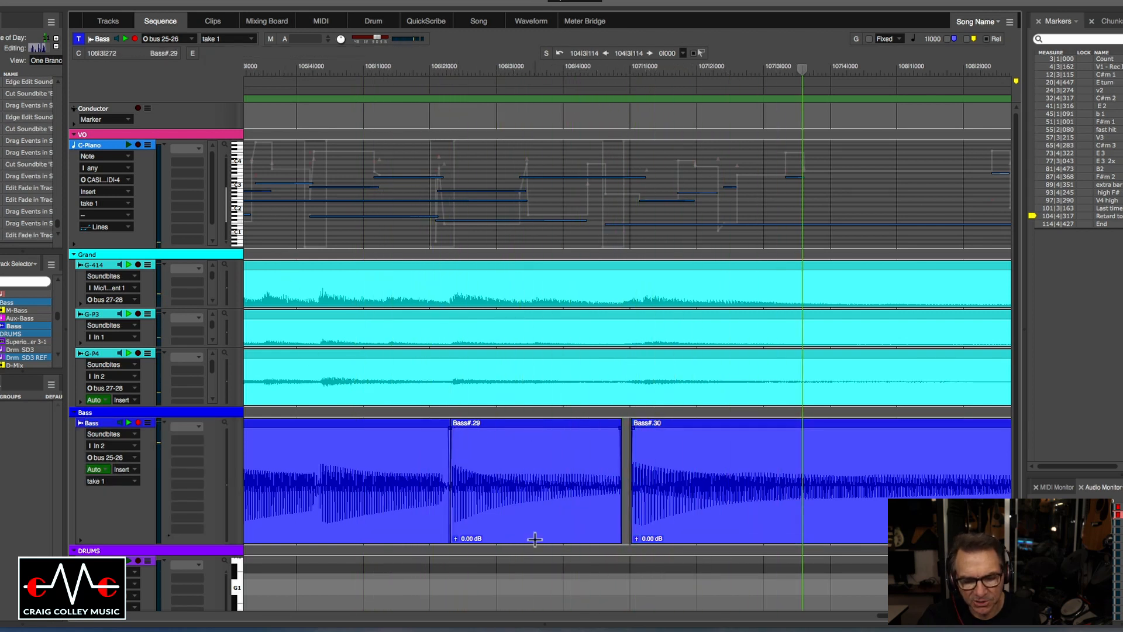
key(super+Left)
key(super+Left)
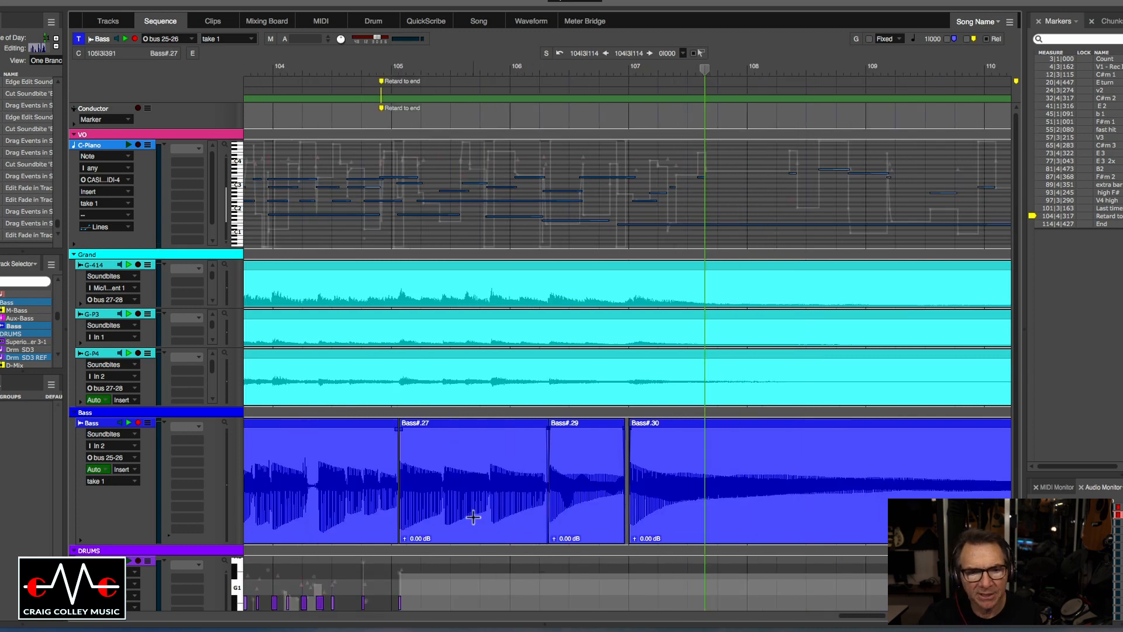
click(402, 72)
key(super+Right)
key(super+Right)
key(super+Right)
key(super+Right)
key(super+Right)
key(super+Right)
key(super+Right)
key(super+Right)
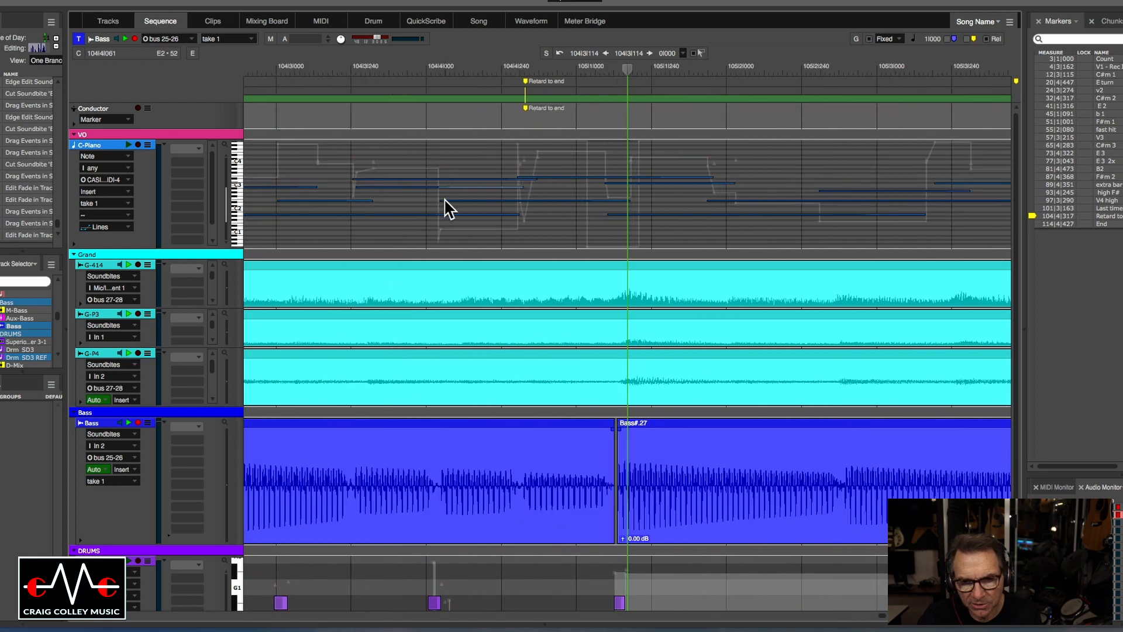
key(super+Right)
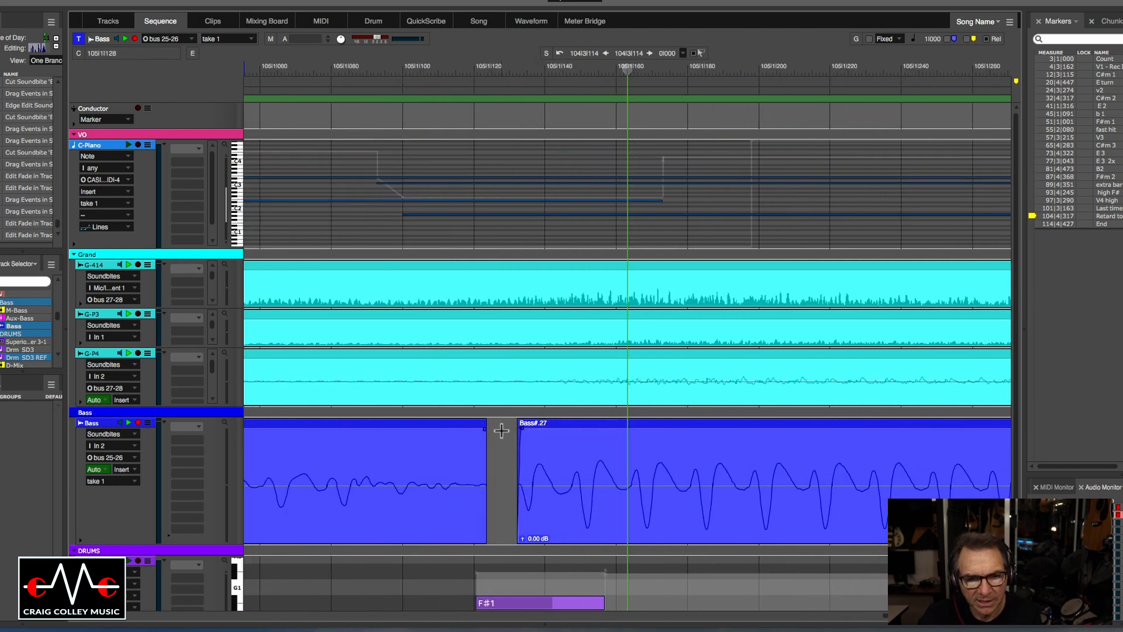
drag(487, 435, 477, 431)
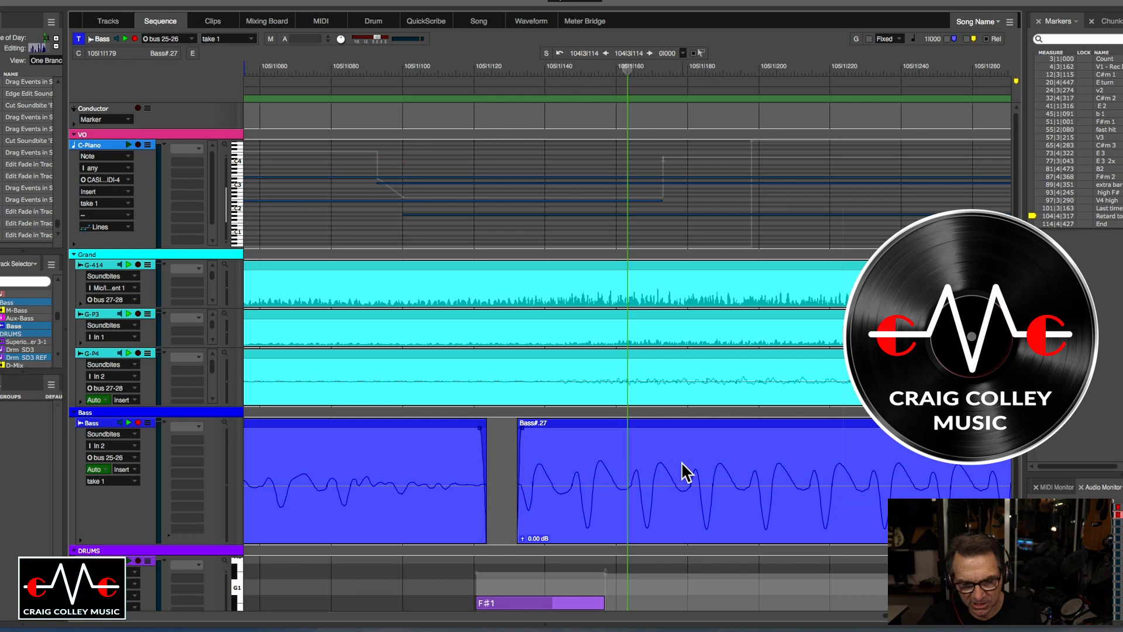
Play back from just before the Retard to end marker to audition the faded bass edits into measure 107
key(super+Left)
key(super+Left)
key(super+Left)
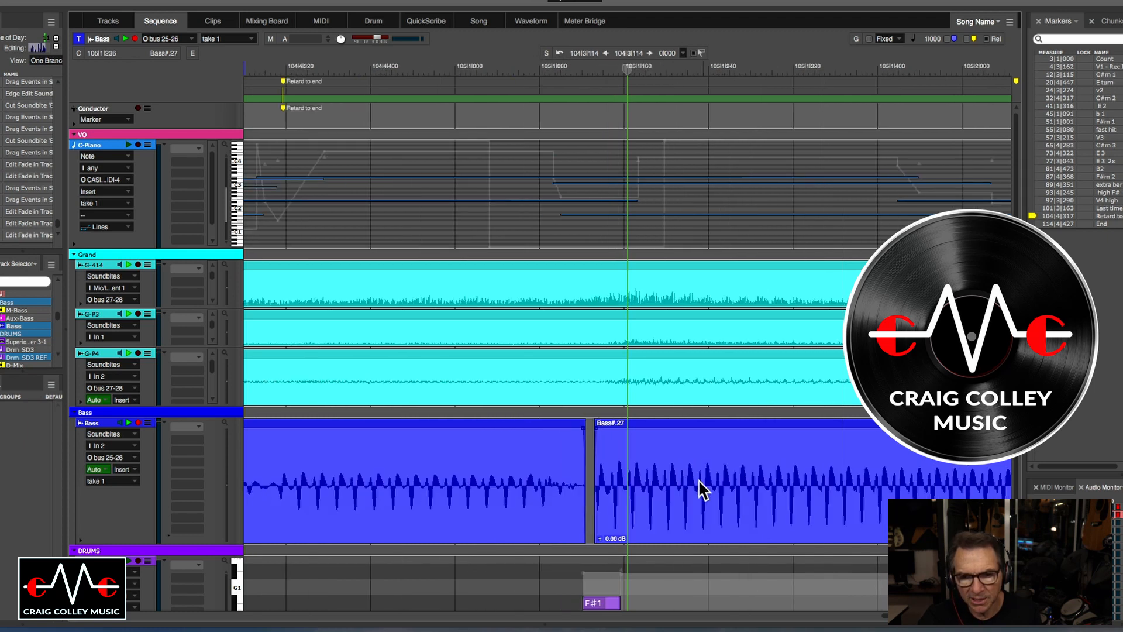
key(super+Left)
key(super+Left)
key(super+Left)
key(super+Left)
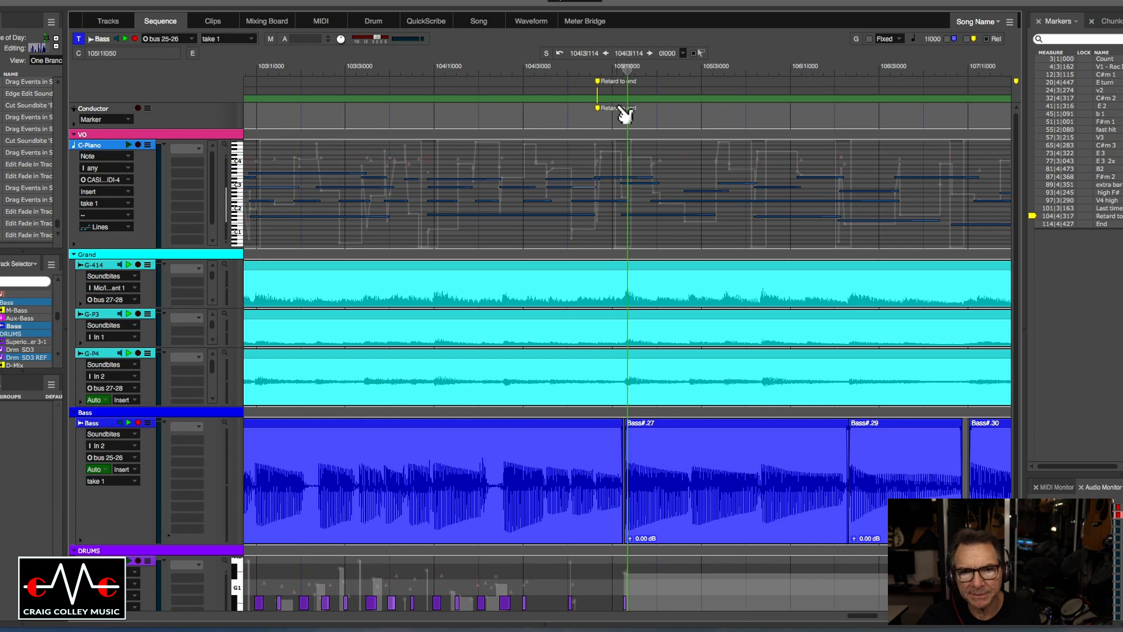
click(596, 72)
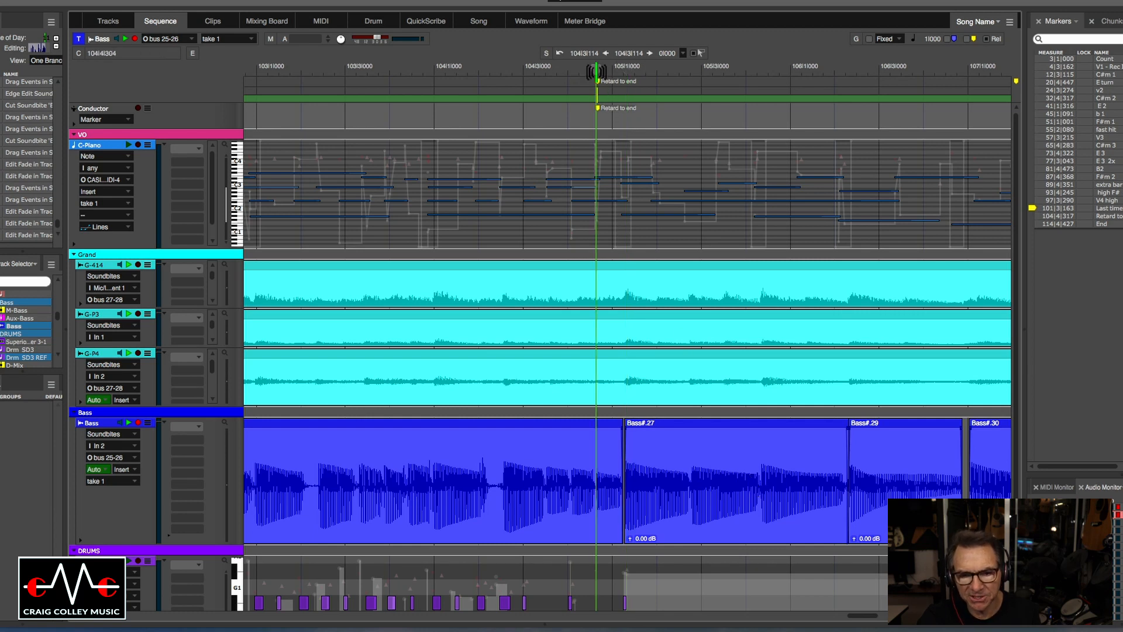
key(space)
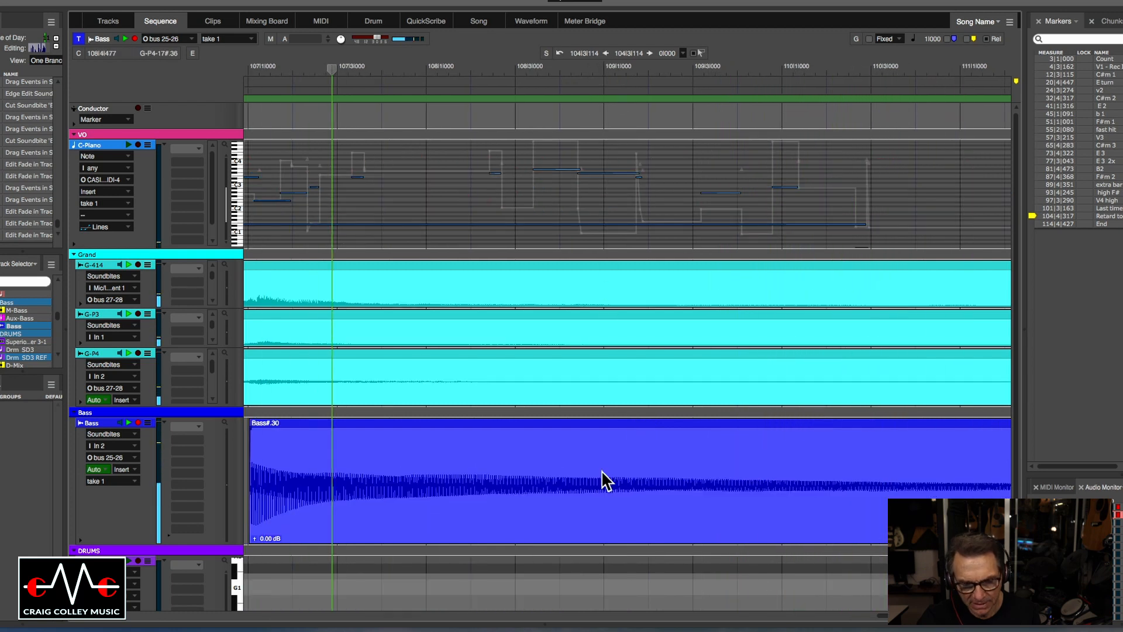
key(space)
Audition the entrance of the last bass note from measure 106 beat 3
key(super+Left)
key(super+Left)
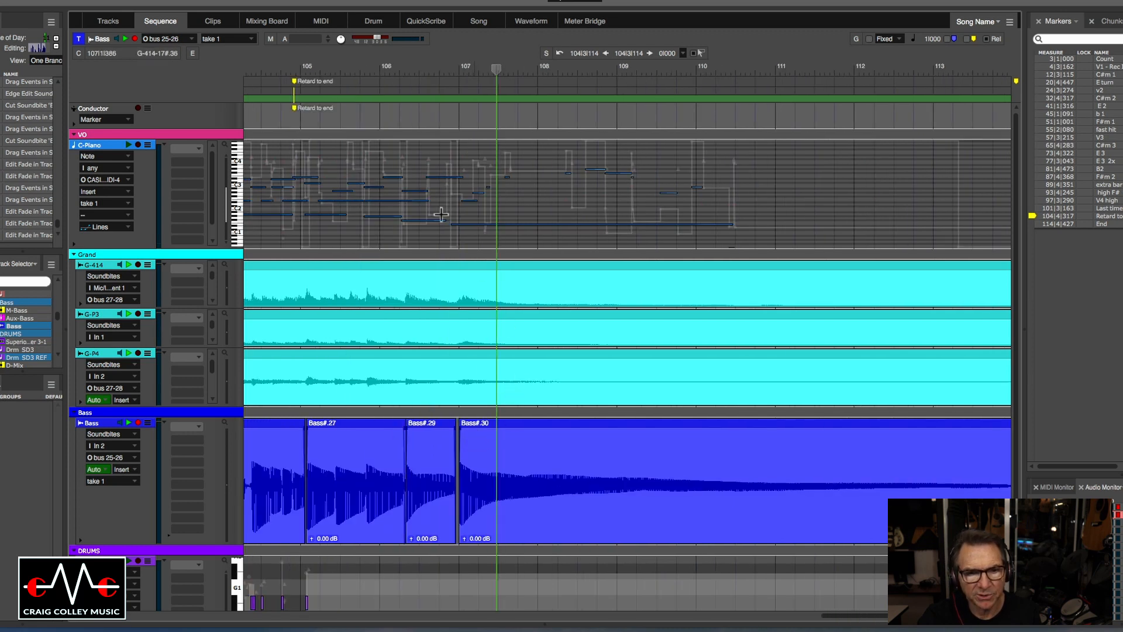
click(430, 69)
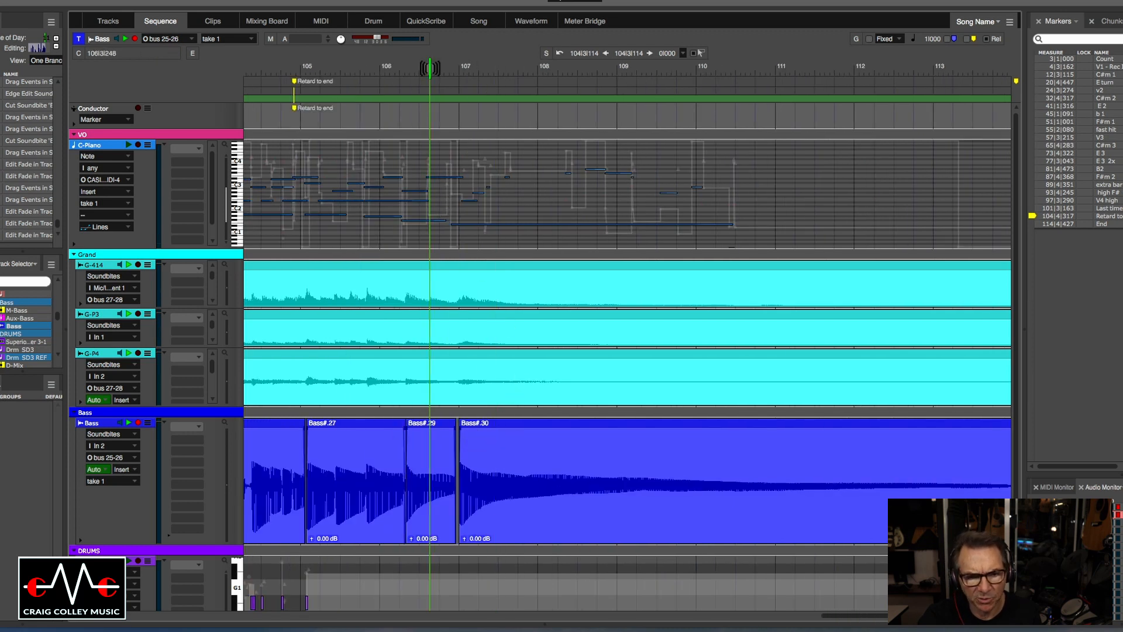
key(space)
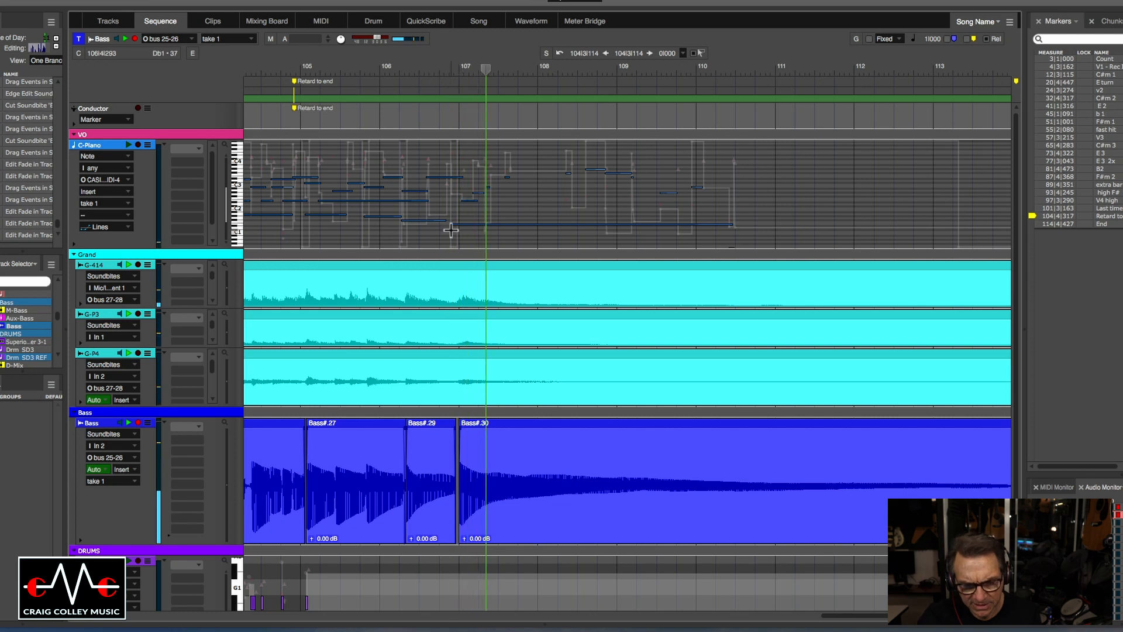
Move the final bass soundbite later to 107|1|034 and audition its timing from measure 106 beat 3
key(super+Right)
key(super+Right)
drag(520, 437, 530, 449)
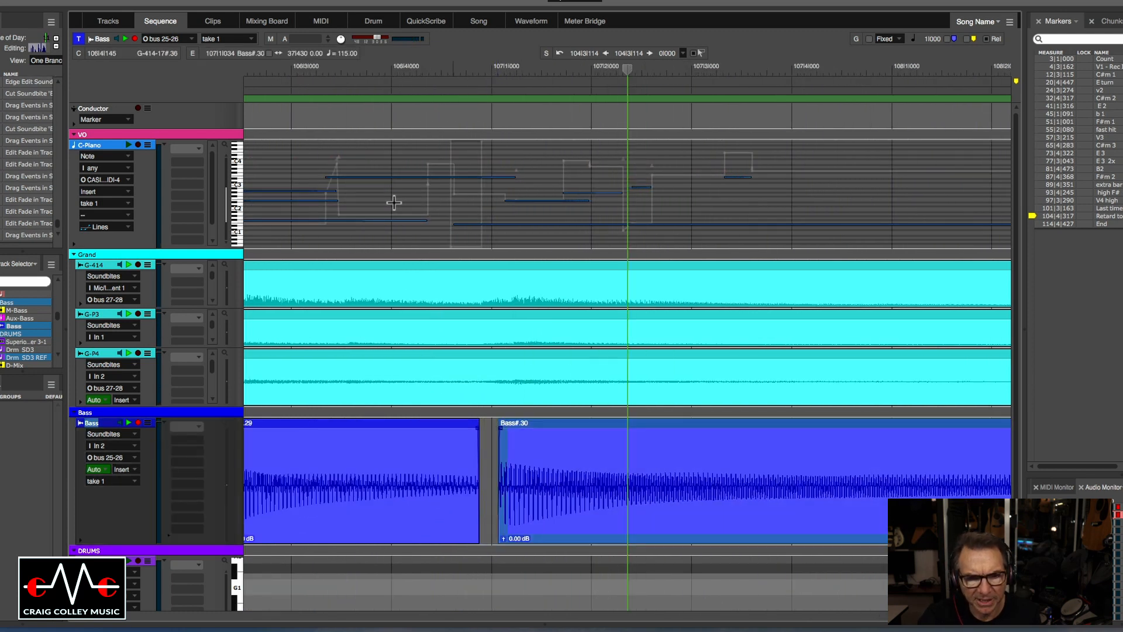
click(310, 63)
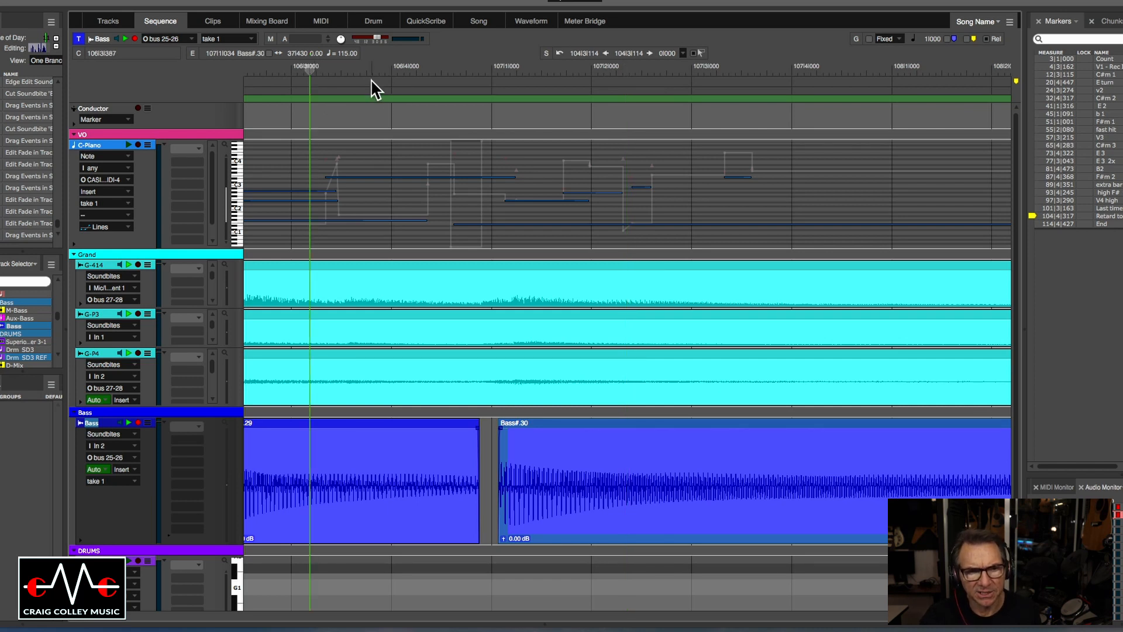
key(space)
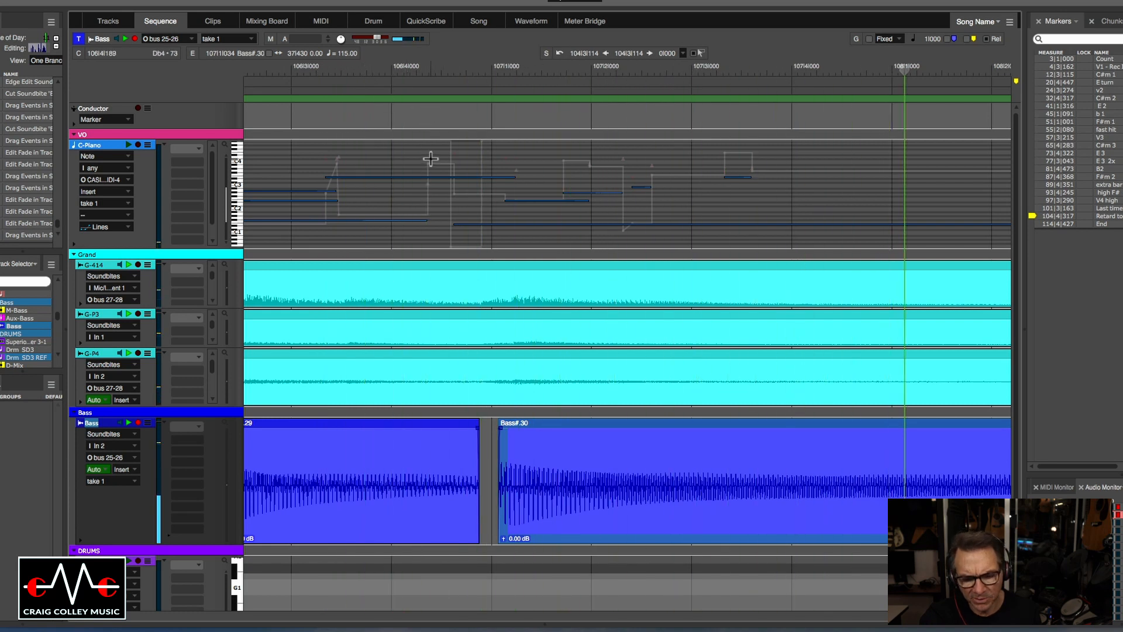
key(space)
Play back the final bass note's decay from 107|1|258 toward the End marker and compare it with the piano tracks
key(super+Left)
key(super+Left)
key(super+Left)
key(super+Left)
key(super+Left)
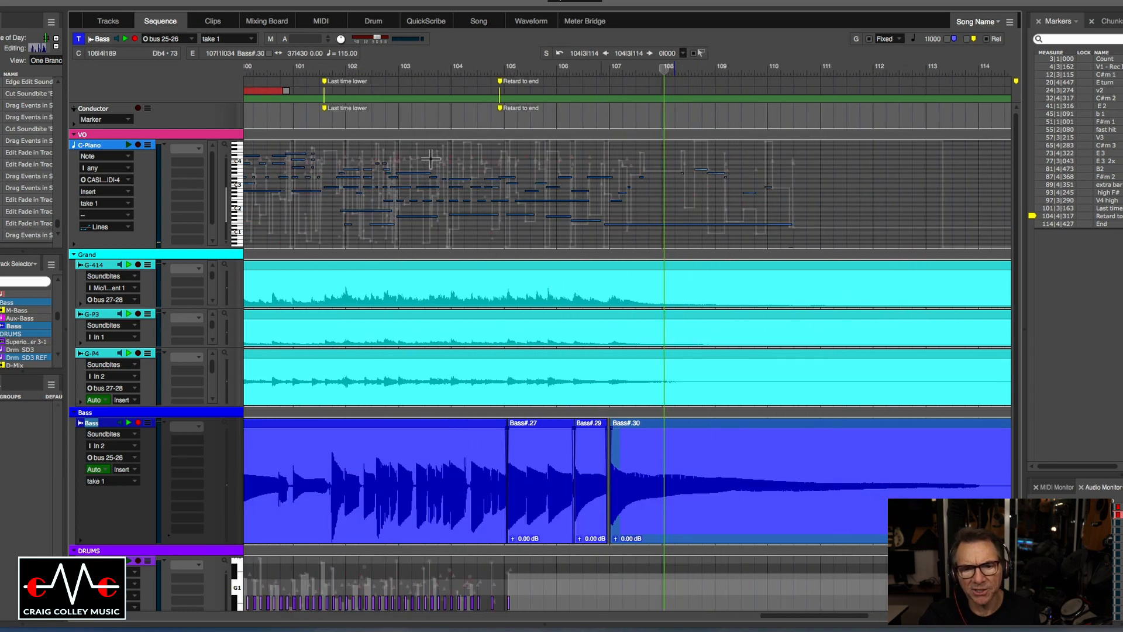
key(super+Left)
key(super+Left)
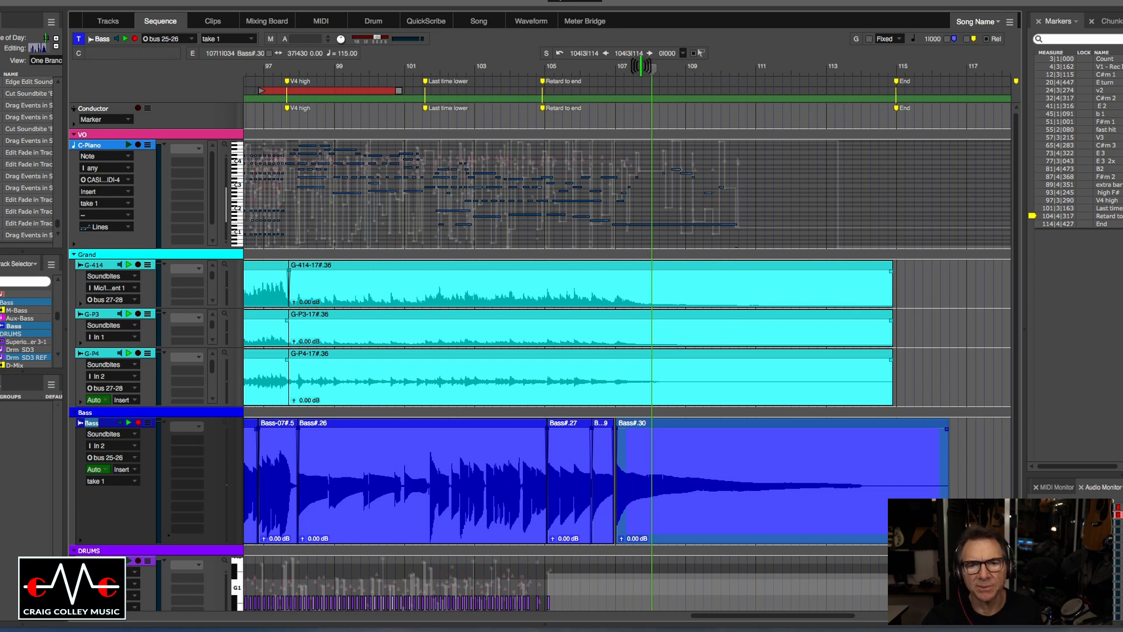
drag(651, 69, 629, 67)
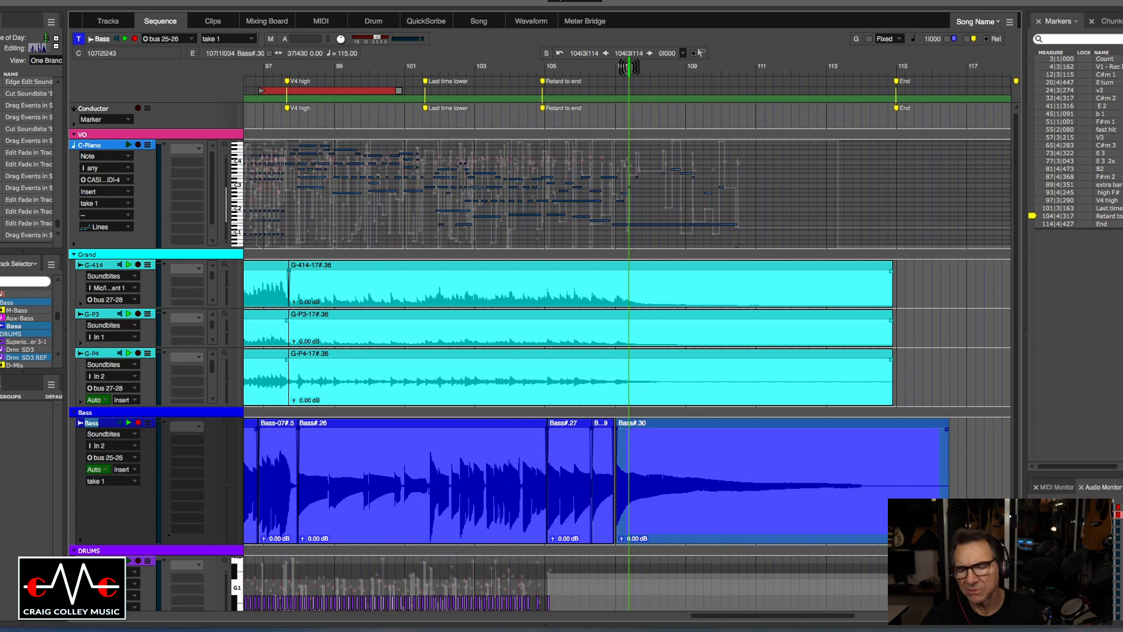
drag(629, 66, 620, 73)
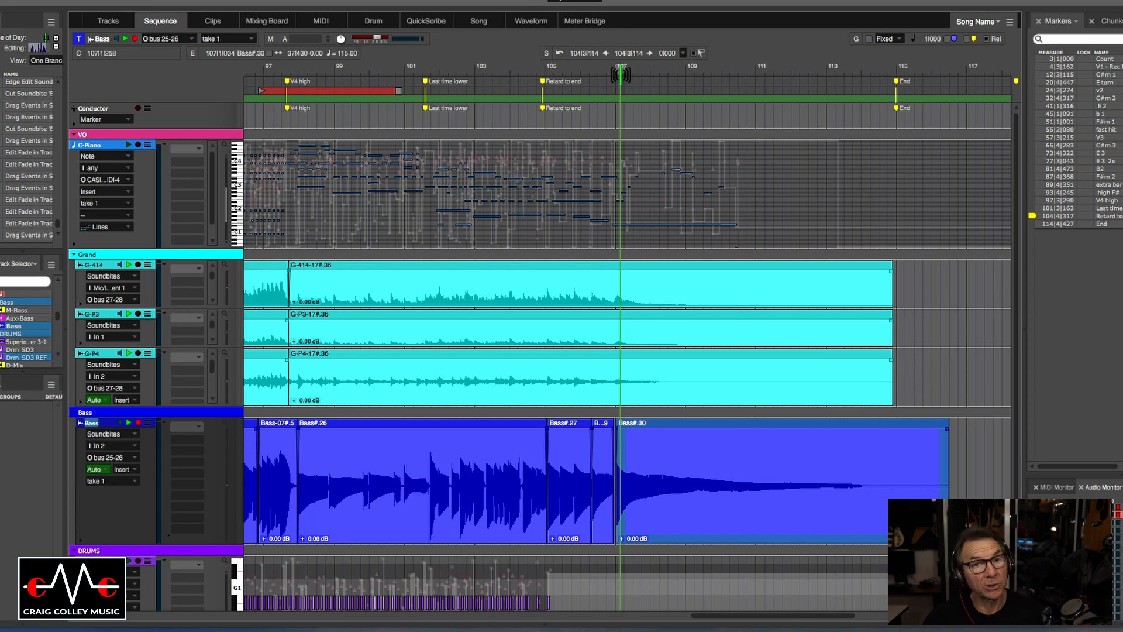
key(space)
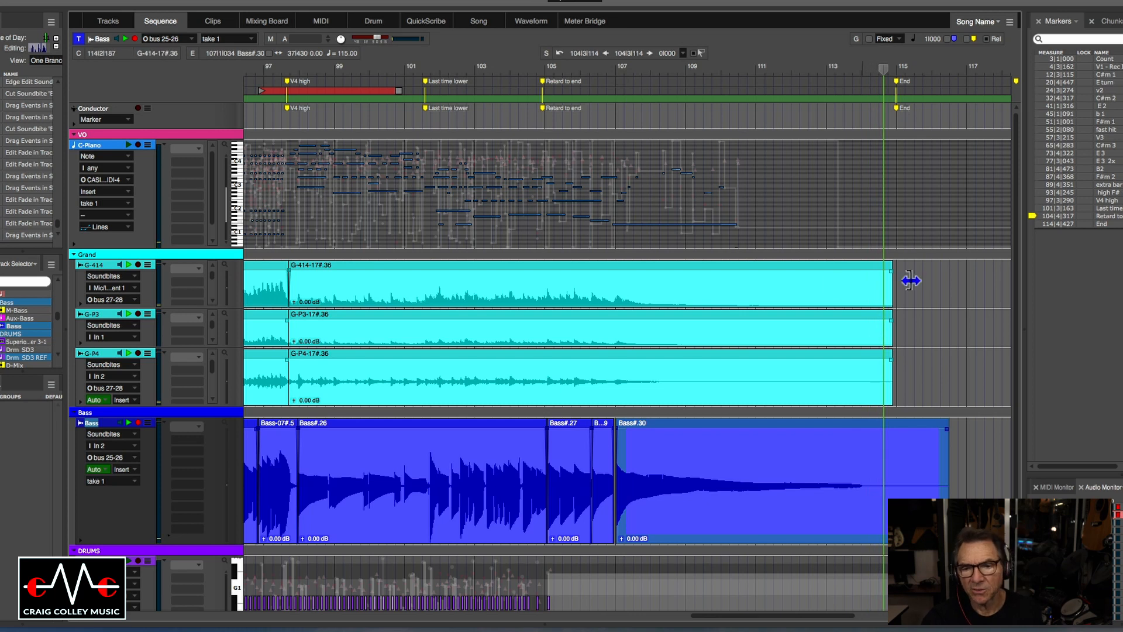
click(846, 70)
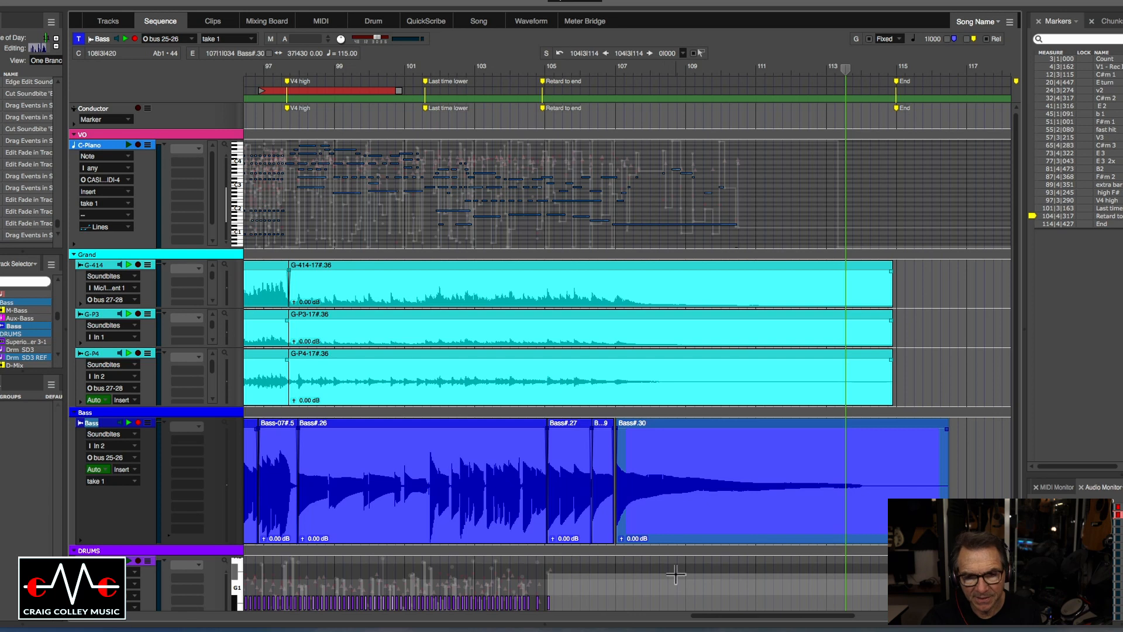
Review the edited bass soundbites across the whole song alongside the piano and drum tracks
key(super+Left)
key(super+Left)
key(super+Left)
key(super+Left)
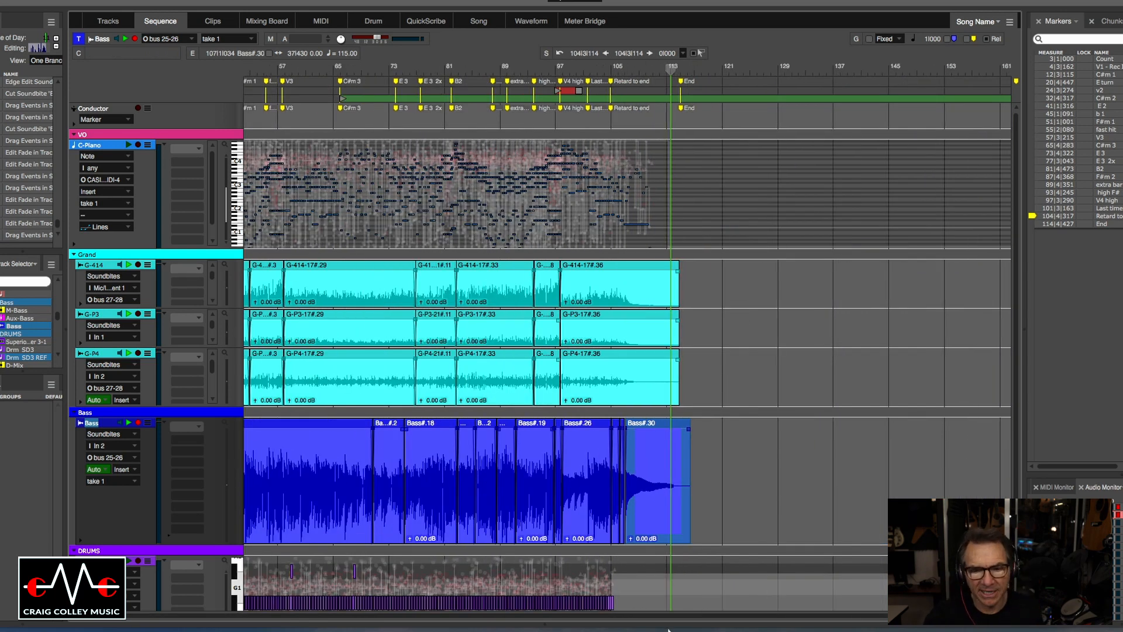
drag(405, 623, 362, 623)
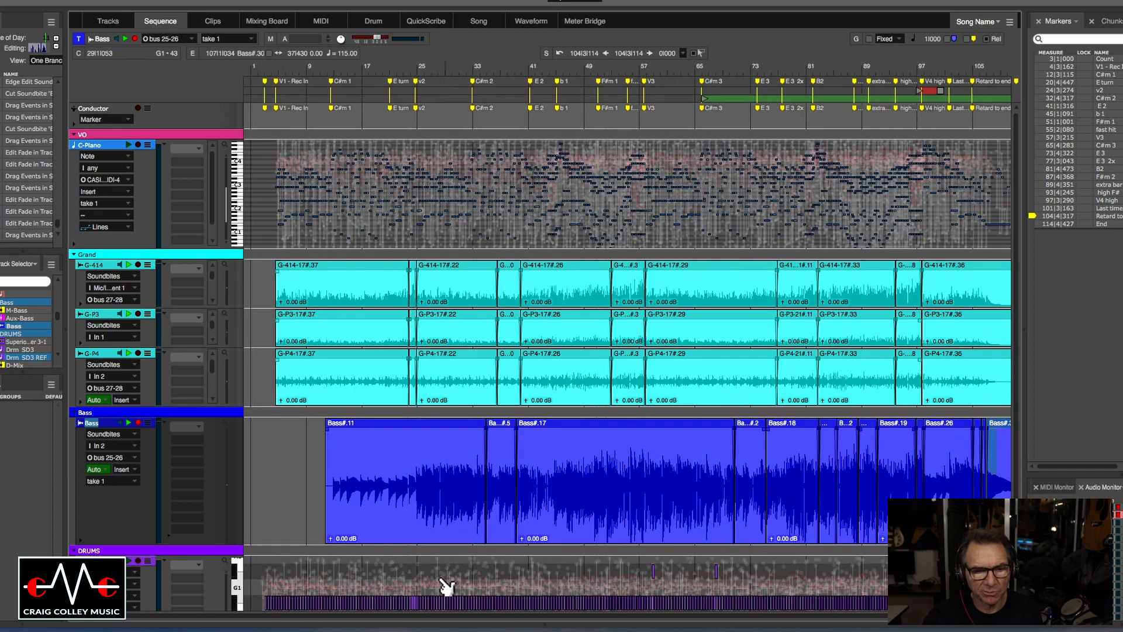
scroll(374, 614, down, 2)
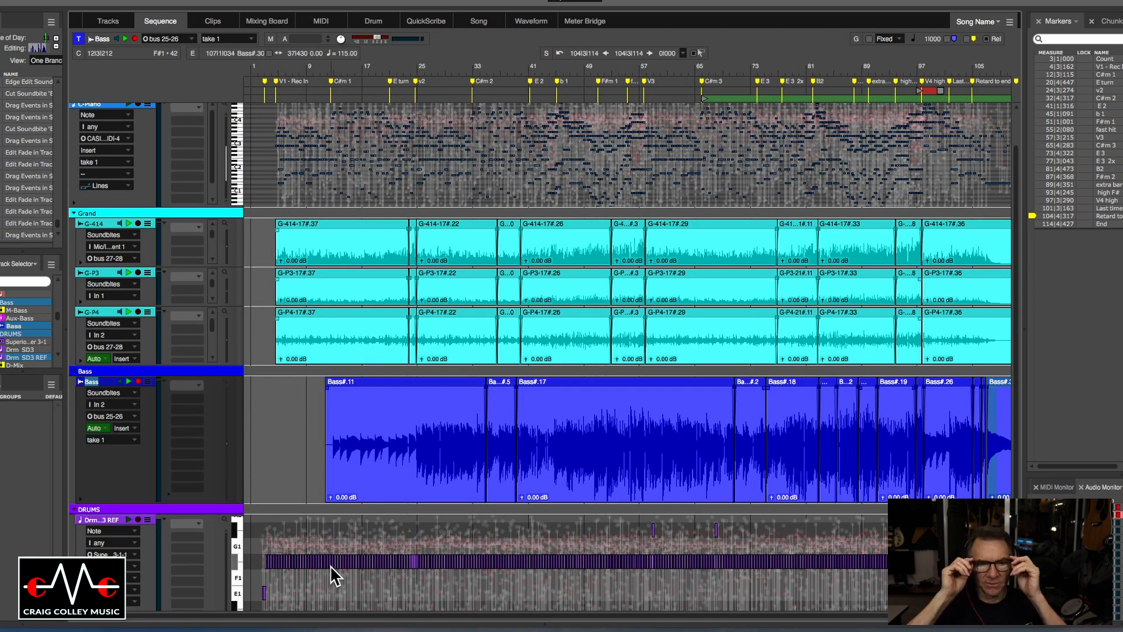